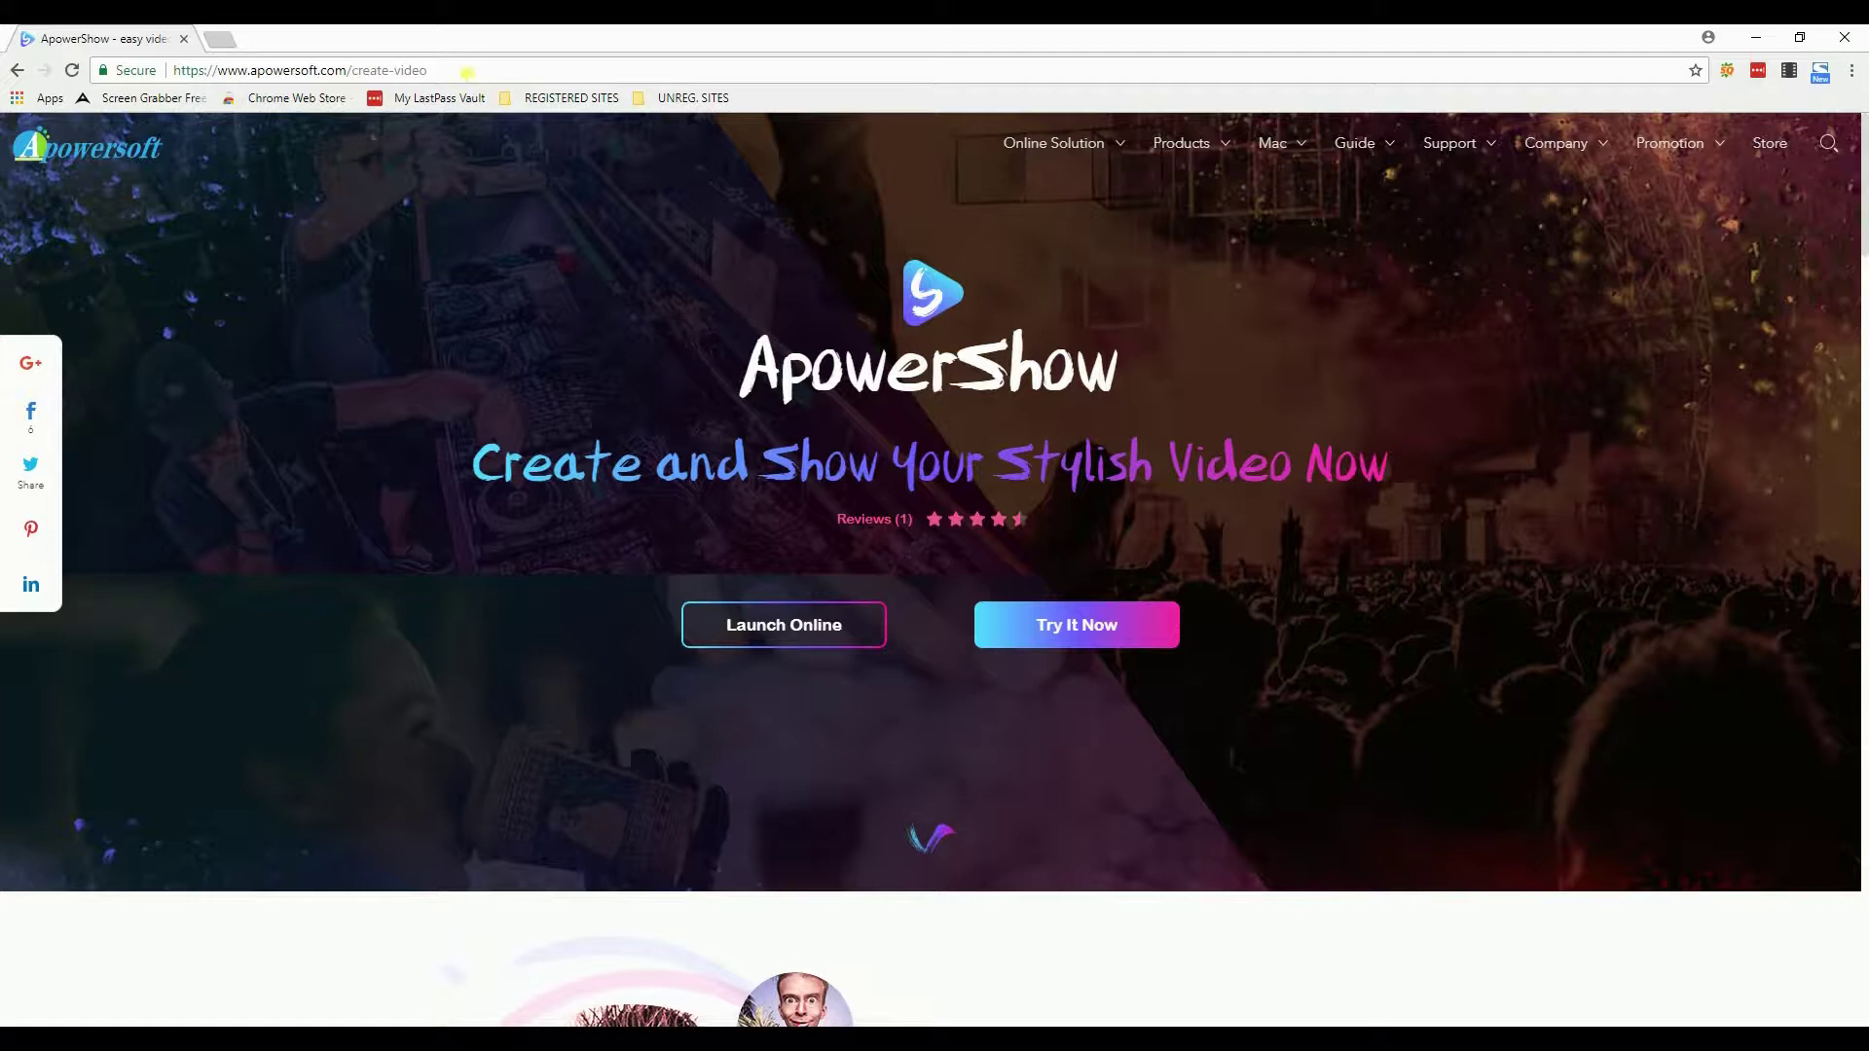
- Visit apowersoft.com/create-video in Chrome and launch the ApowerShow desktop app
{"action": "left_click", "coordinate": [467, 72]}
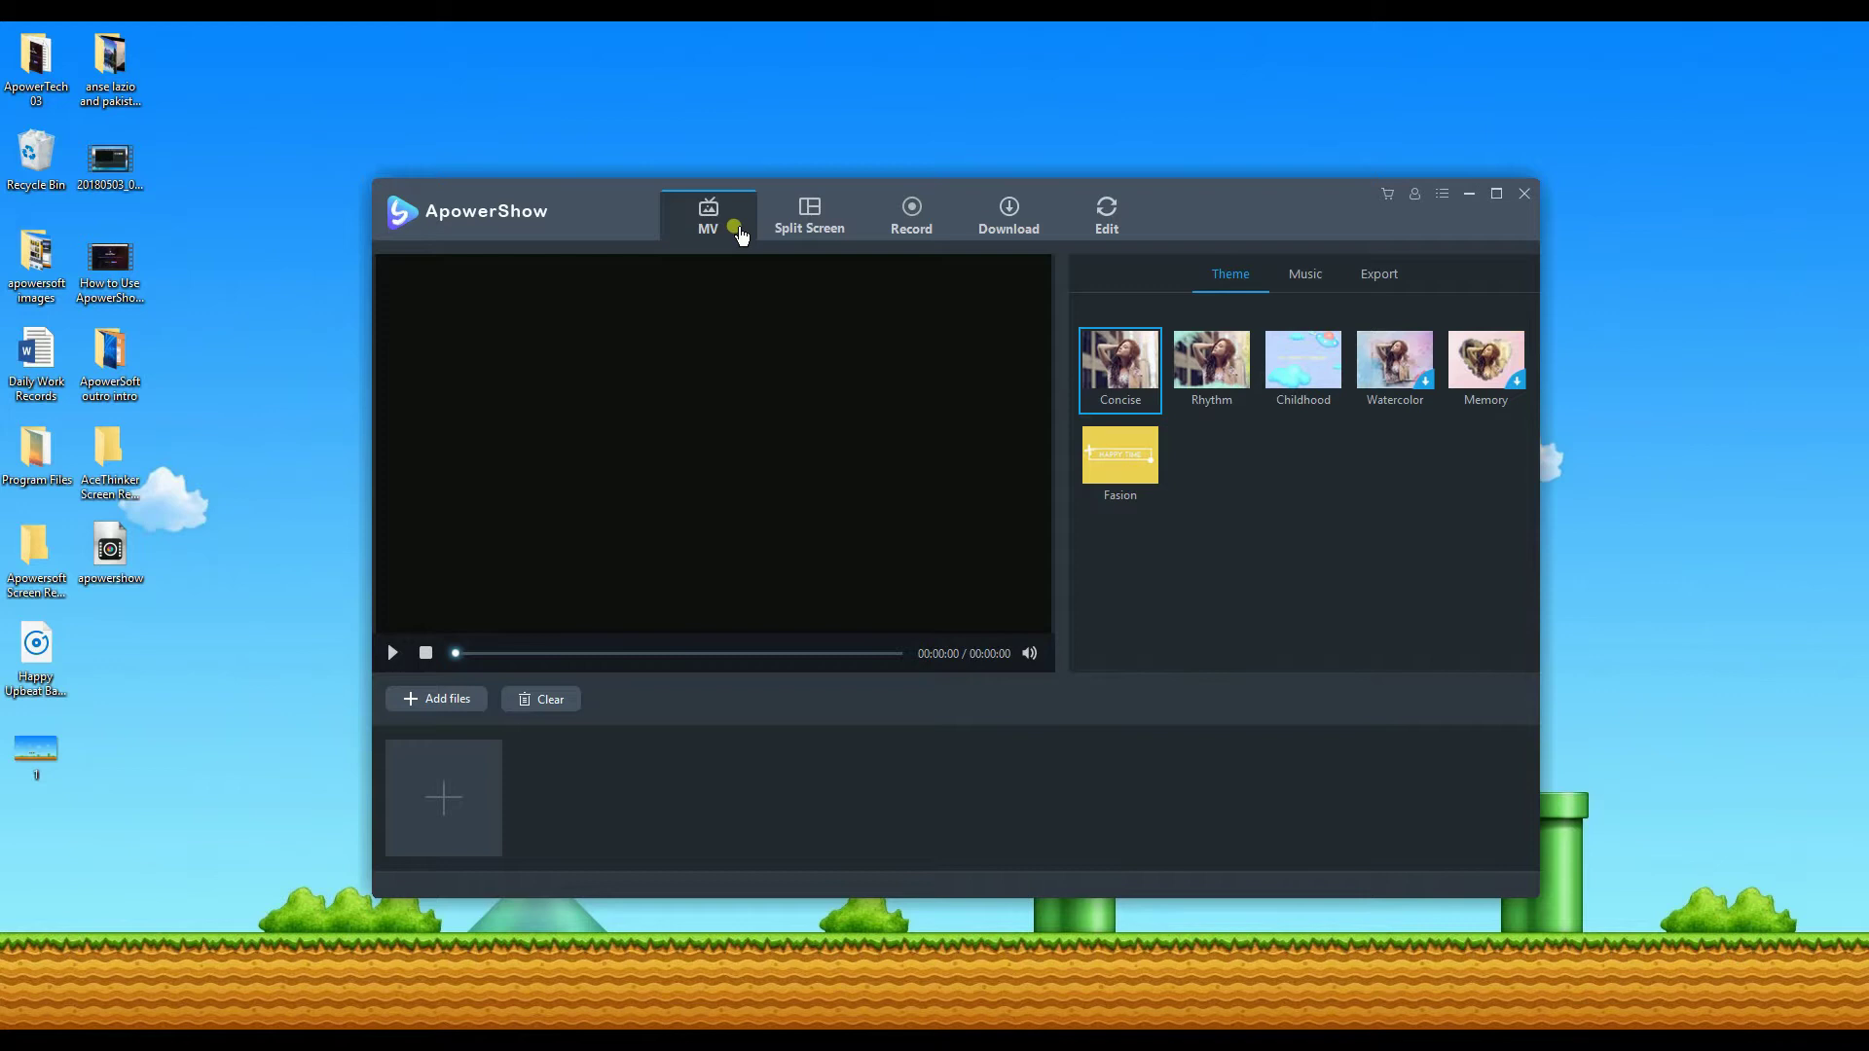
- Import anse lazio 1–3, the mountain lake photo and the Pakistan video
{"action": "left_click", "coordinate": [448, 697]}
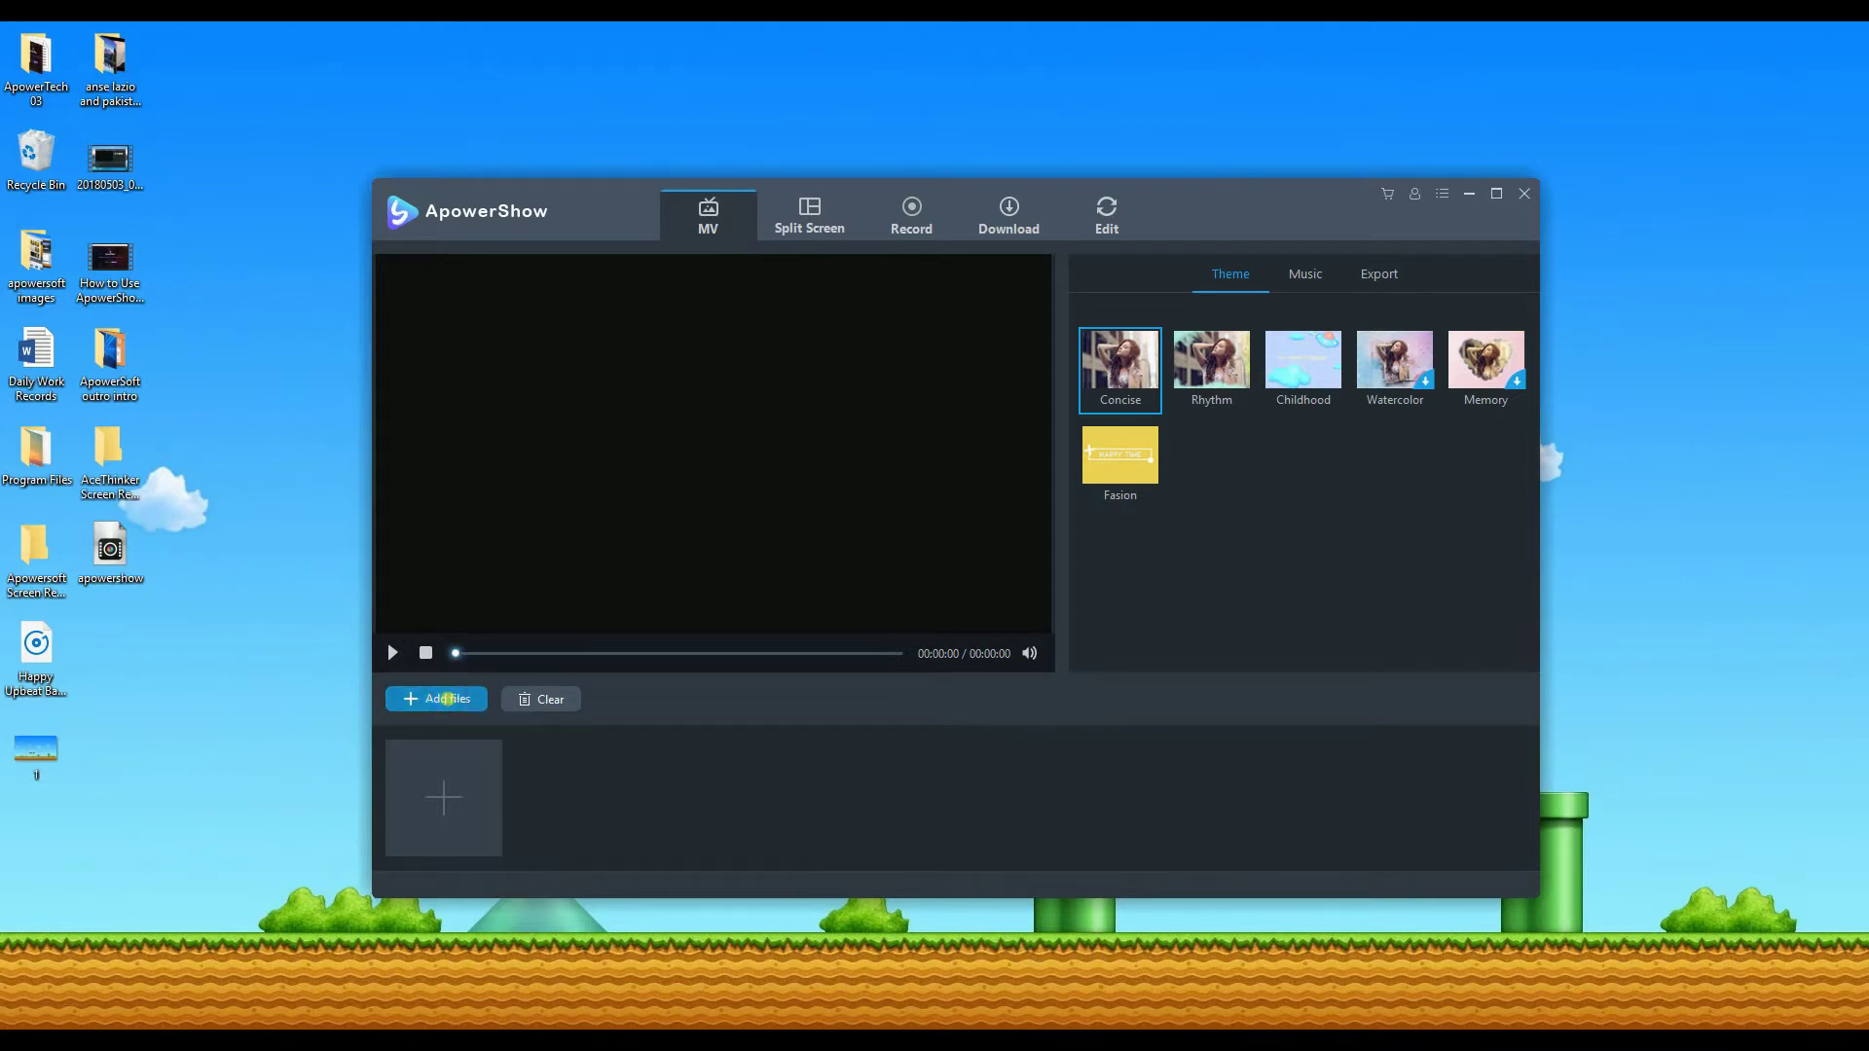
{"action": "left_click", "coordinate": [916, 360]}
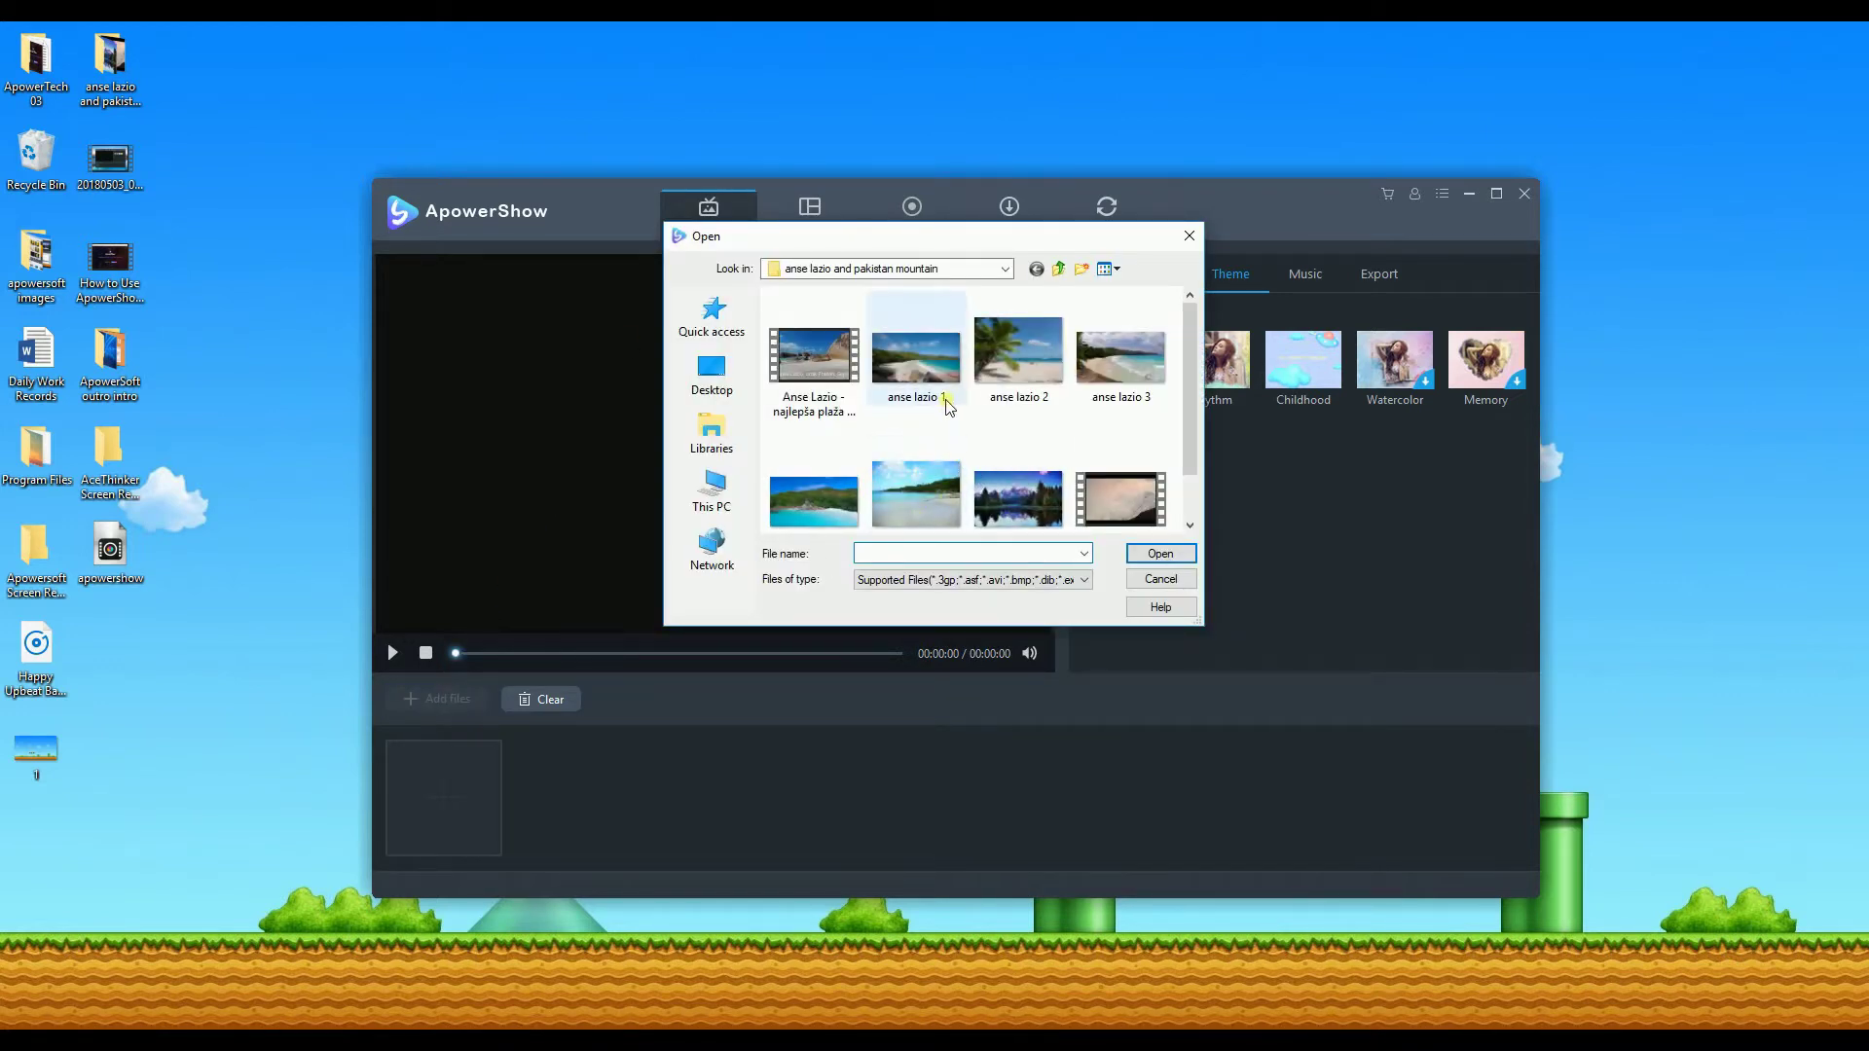
{"action": "left_click", "coordinate": [1022, 387], "text": "ctrl"}
{"action": "left_click", "coordinate": [1120, 375], "text": "ctrl"}
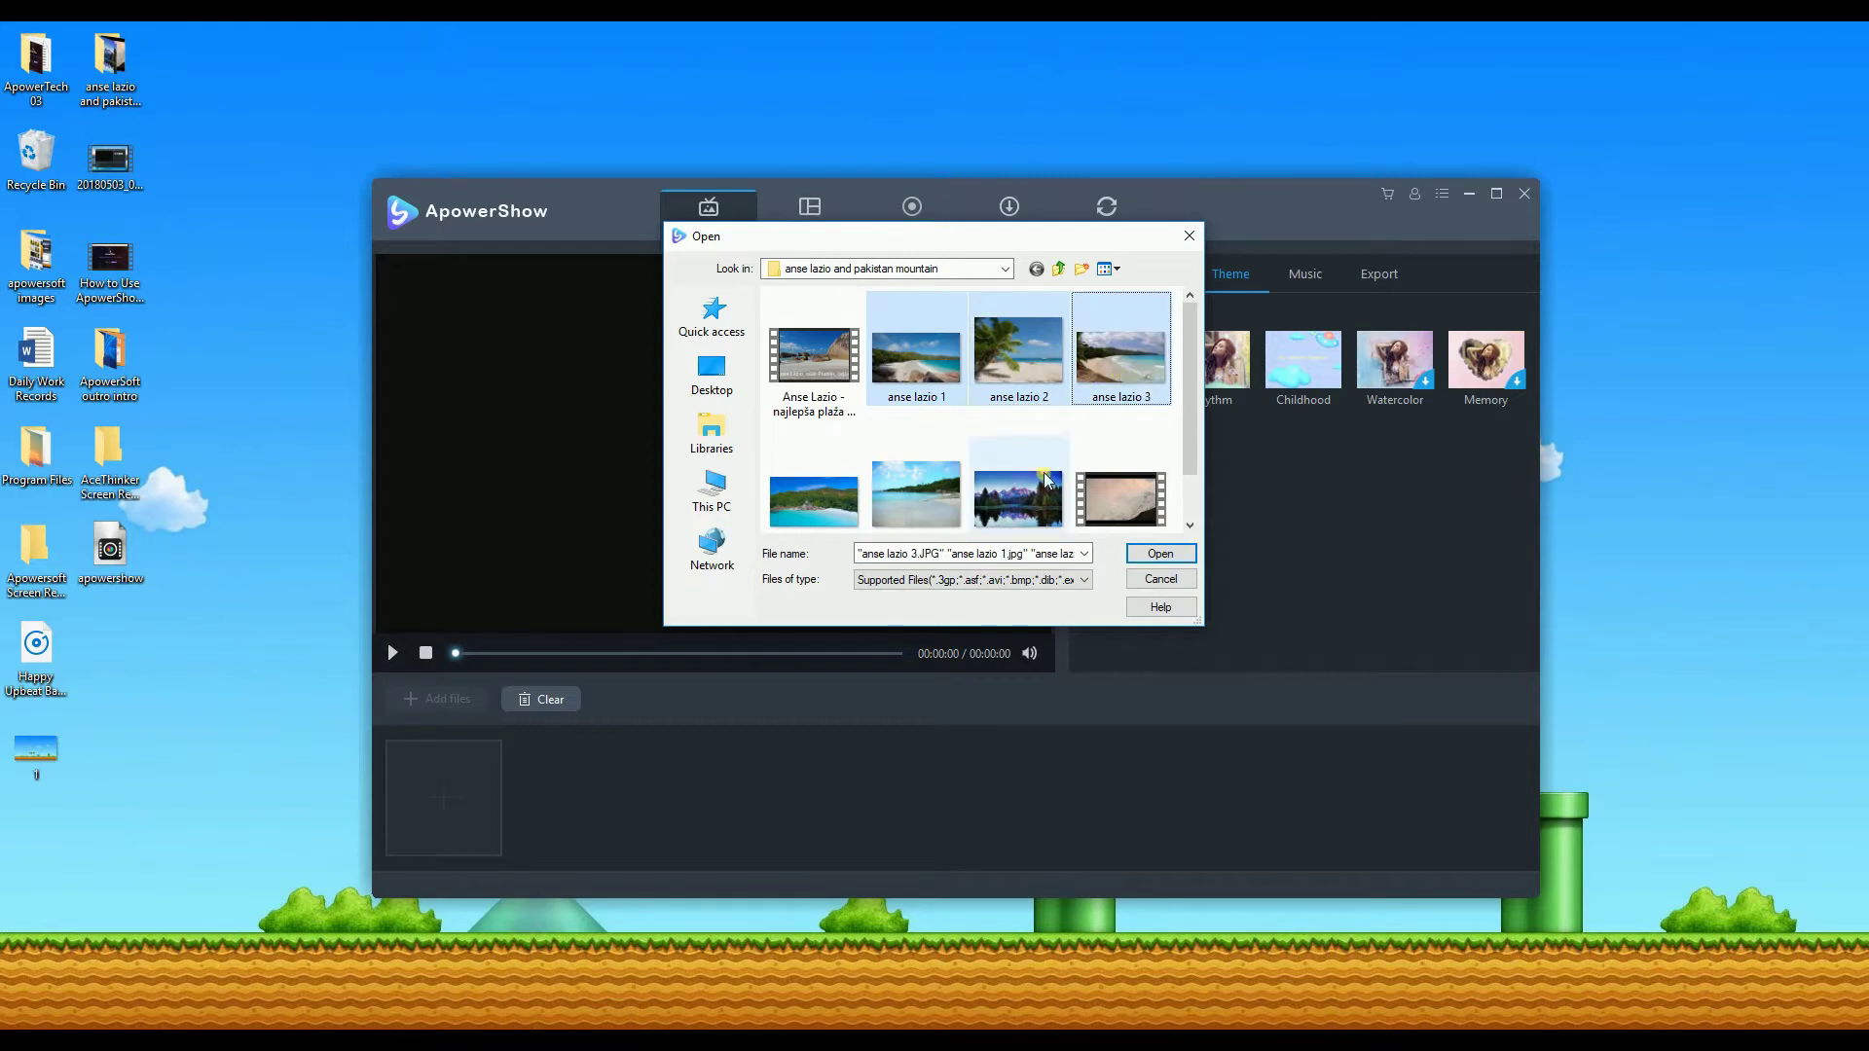
{"action": "left_click", "coordinate": [1022, 487], "text": "ctrl"}
{"action": "left_click", "coordinate": [1137, 513], "text": "ctrl"}
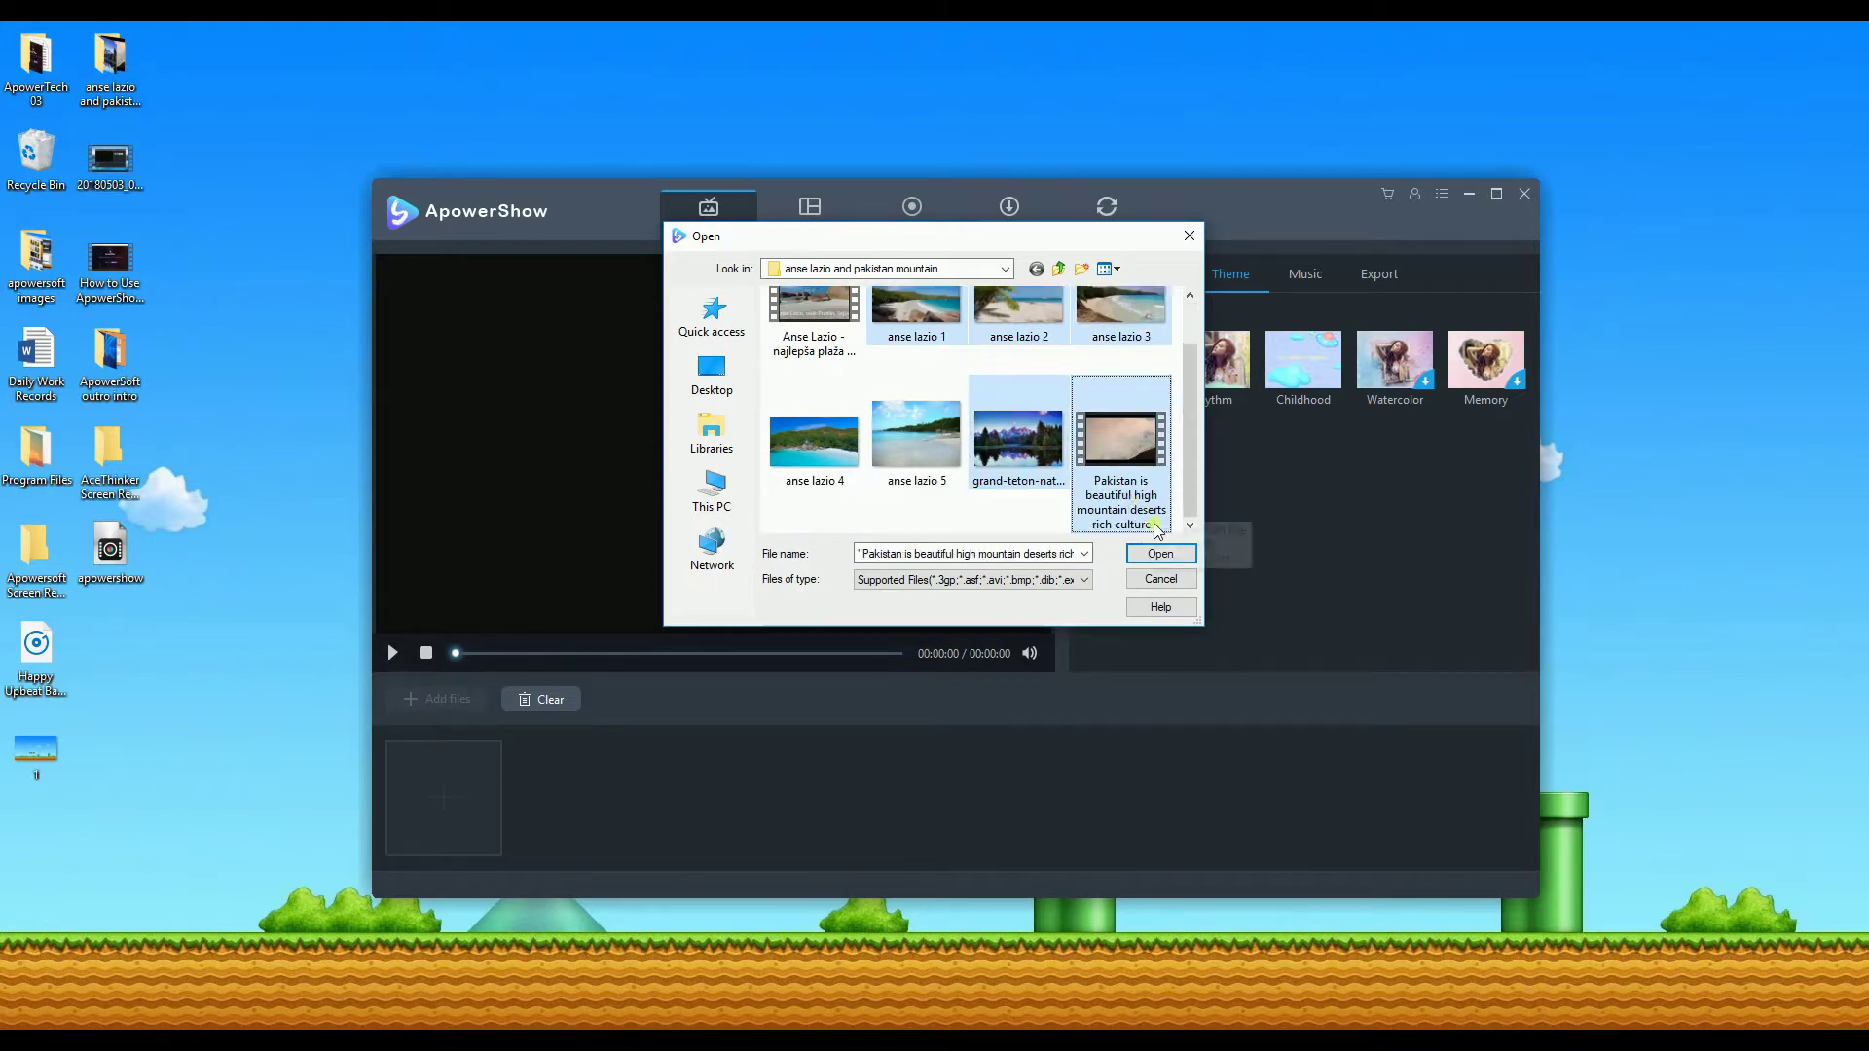
{"action": "left_click", "coordinate": [1165, 554]}
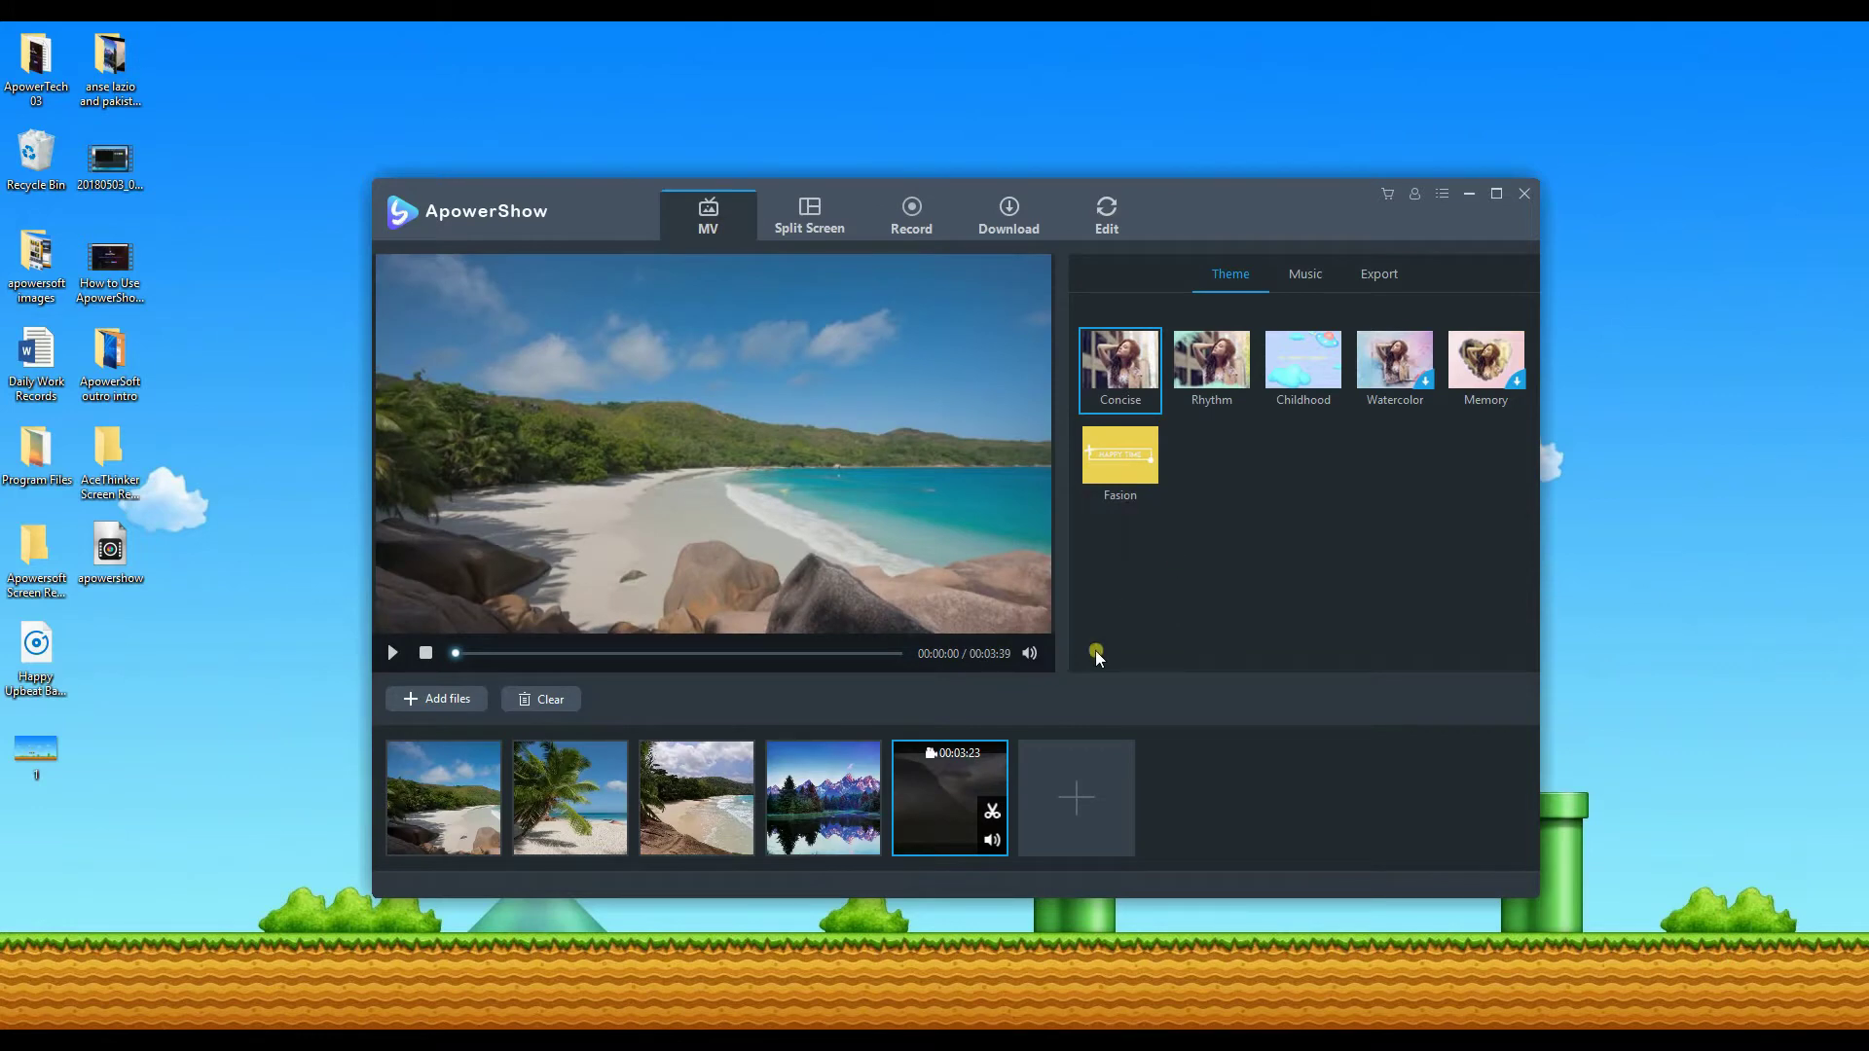
- Trim the Pakistan video to a 1:17 section, cutting the first 44 seconds
{"action": "mouse_move", "coordinate": [949, 798]}
{"action": "left_click", "coordinate": [993, 814]}
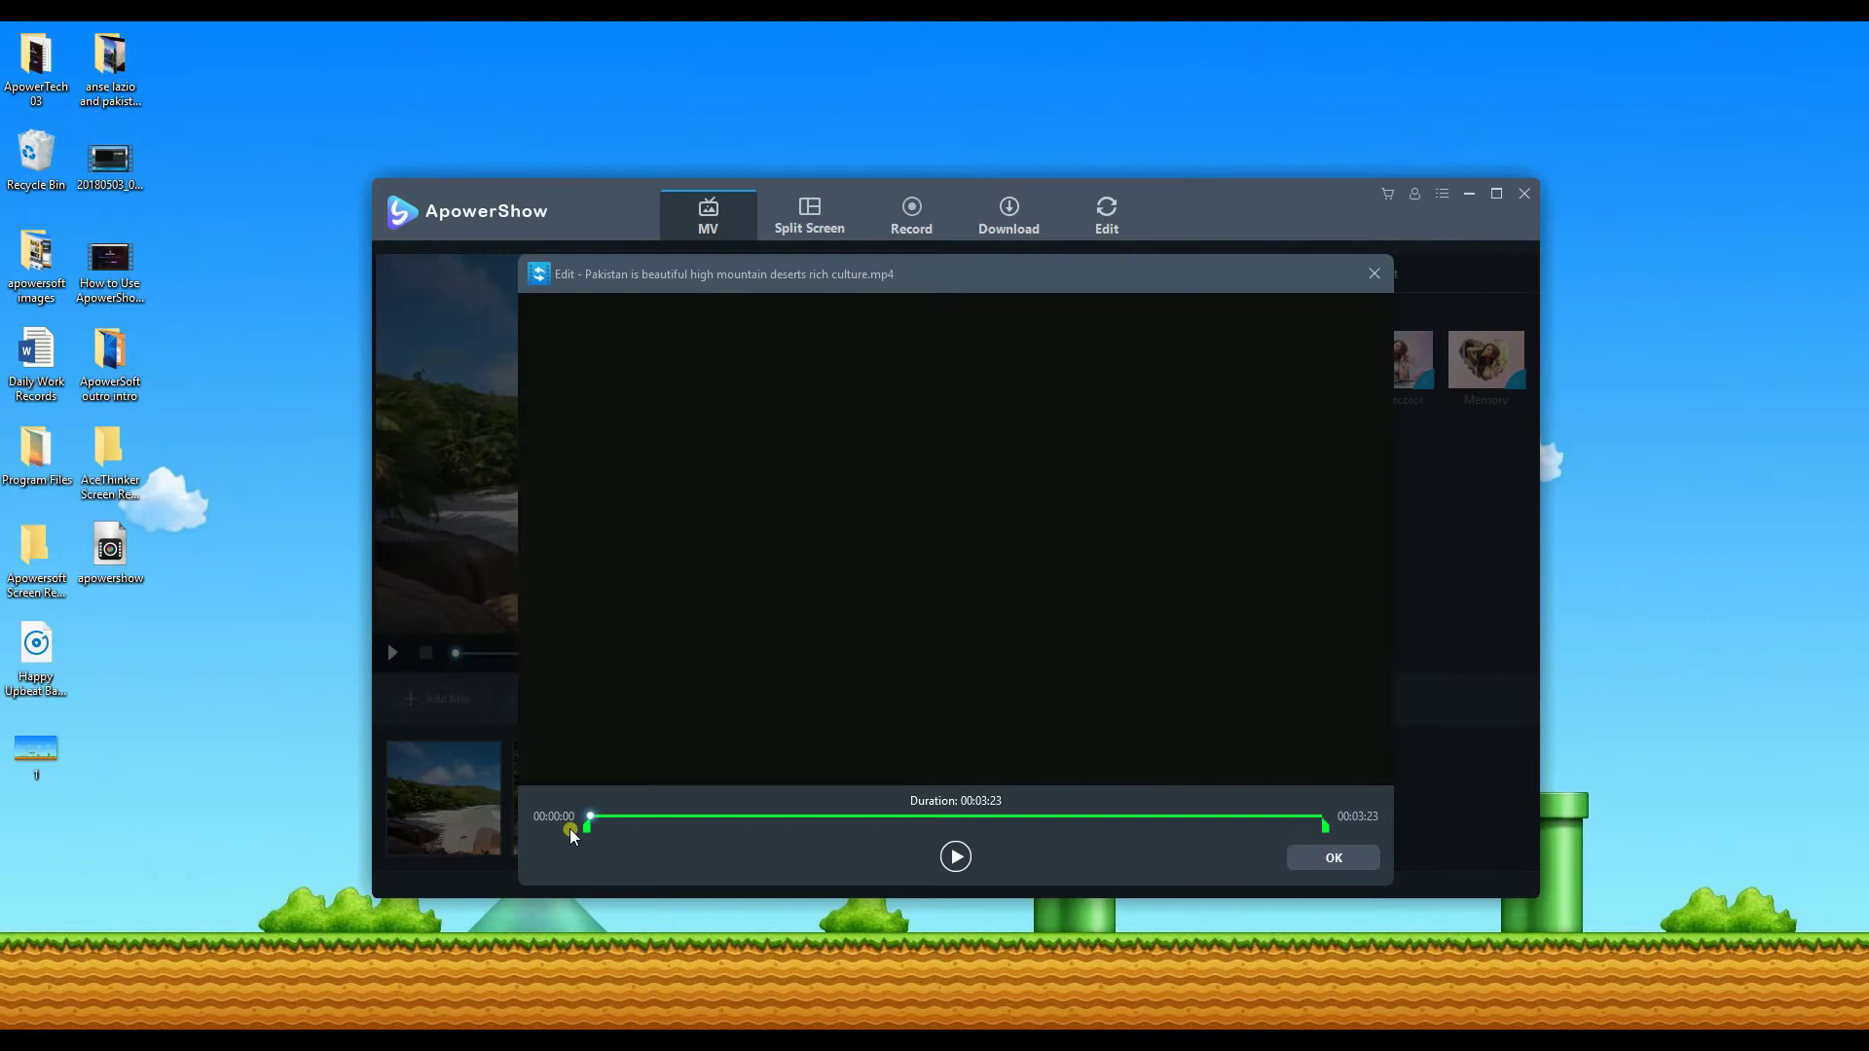
{"action": "left_click_drag", "start_coordinate": [584, 826], "coordinate": [750, 826]}
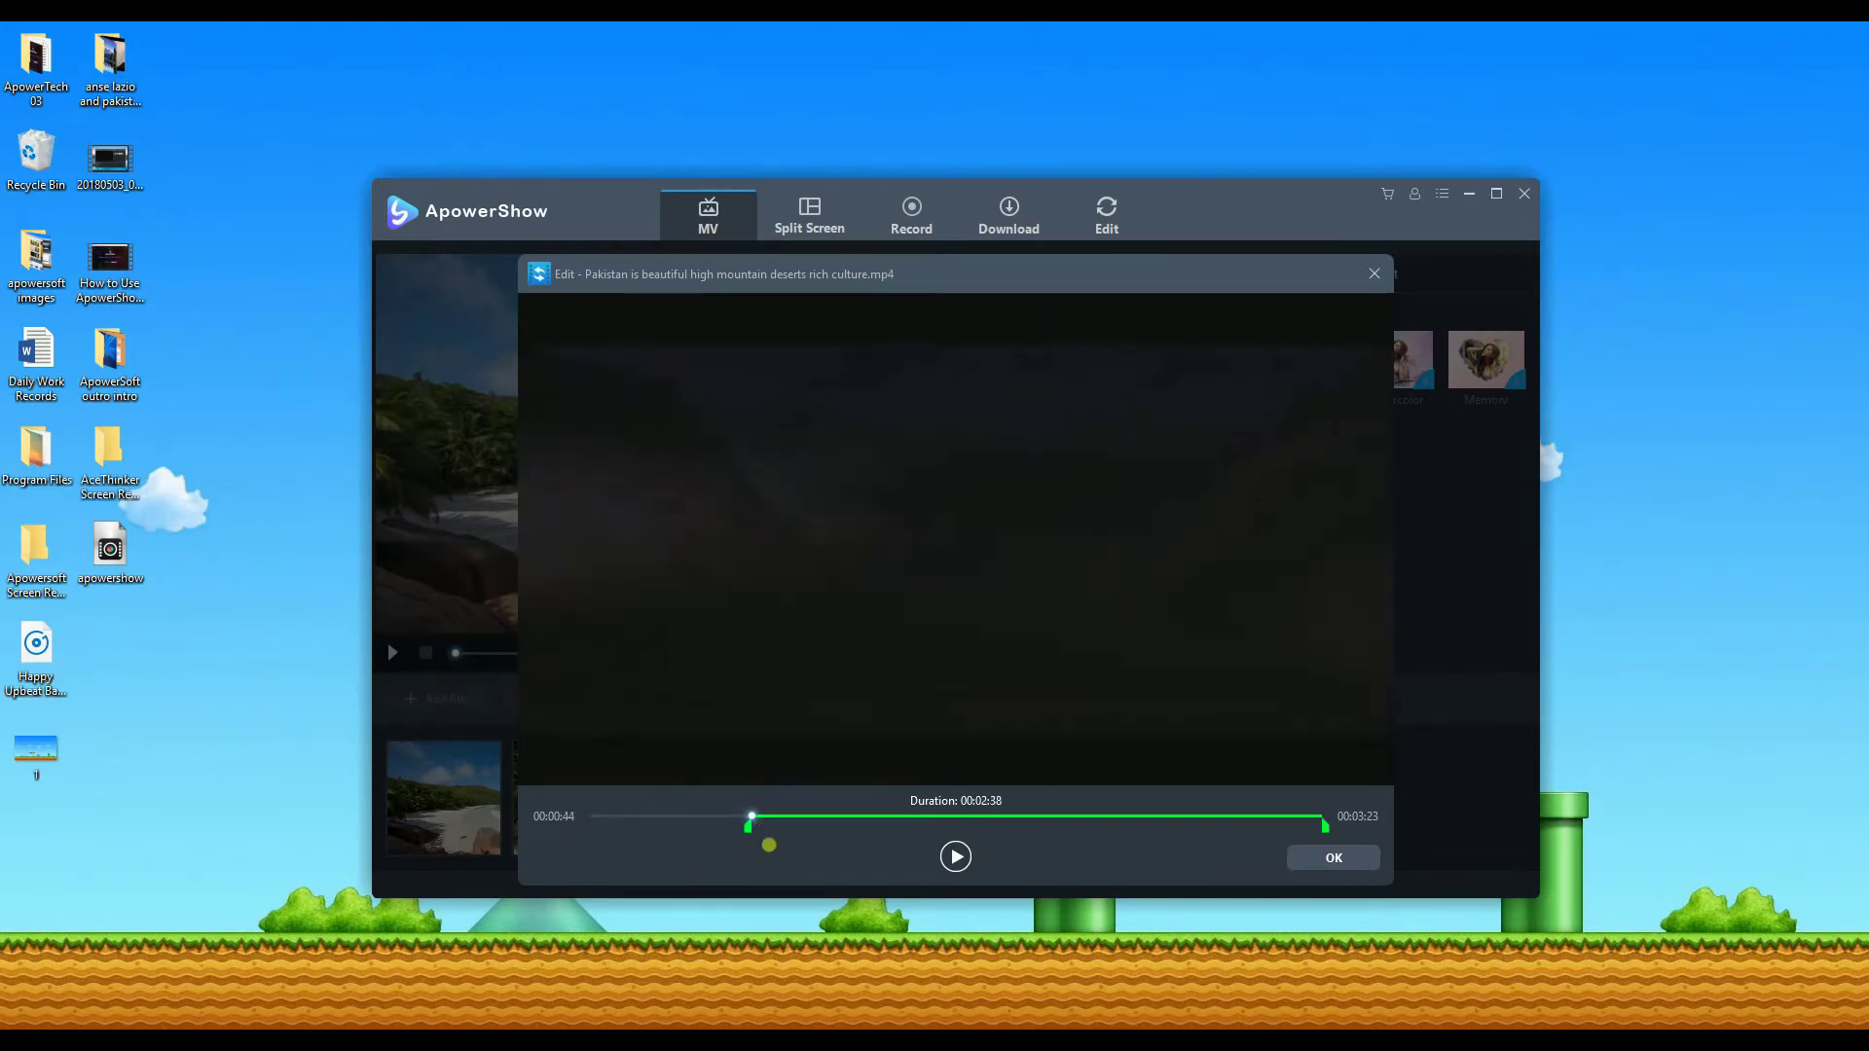
{"action": "left_click_drag", "start_coordinate": [1335, 828], "coordinate": [1033, 827]}
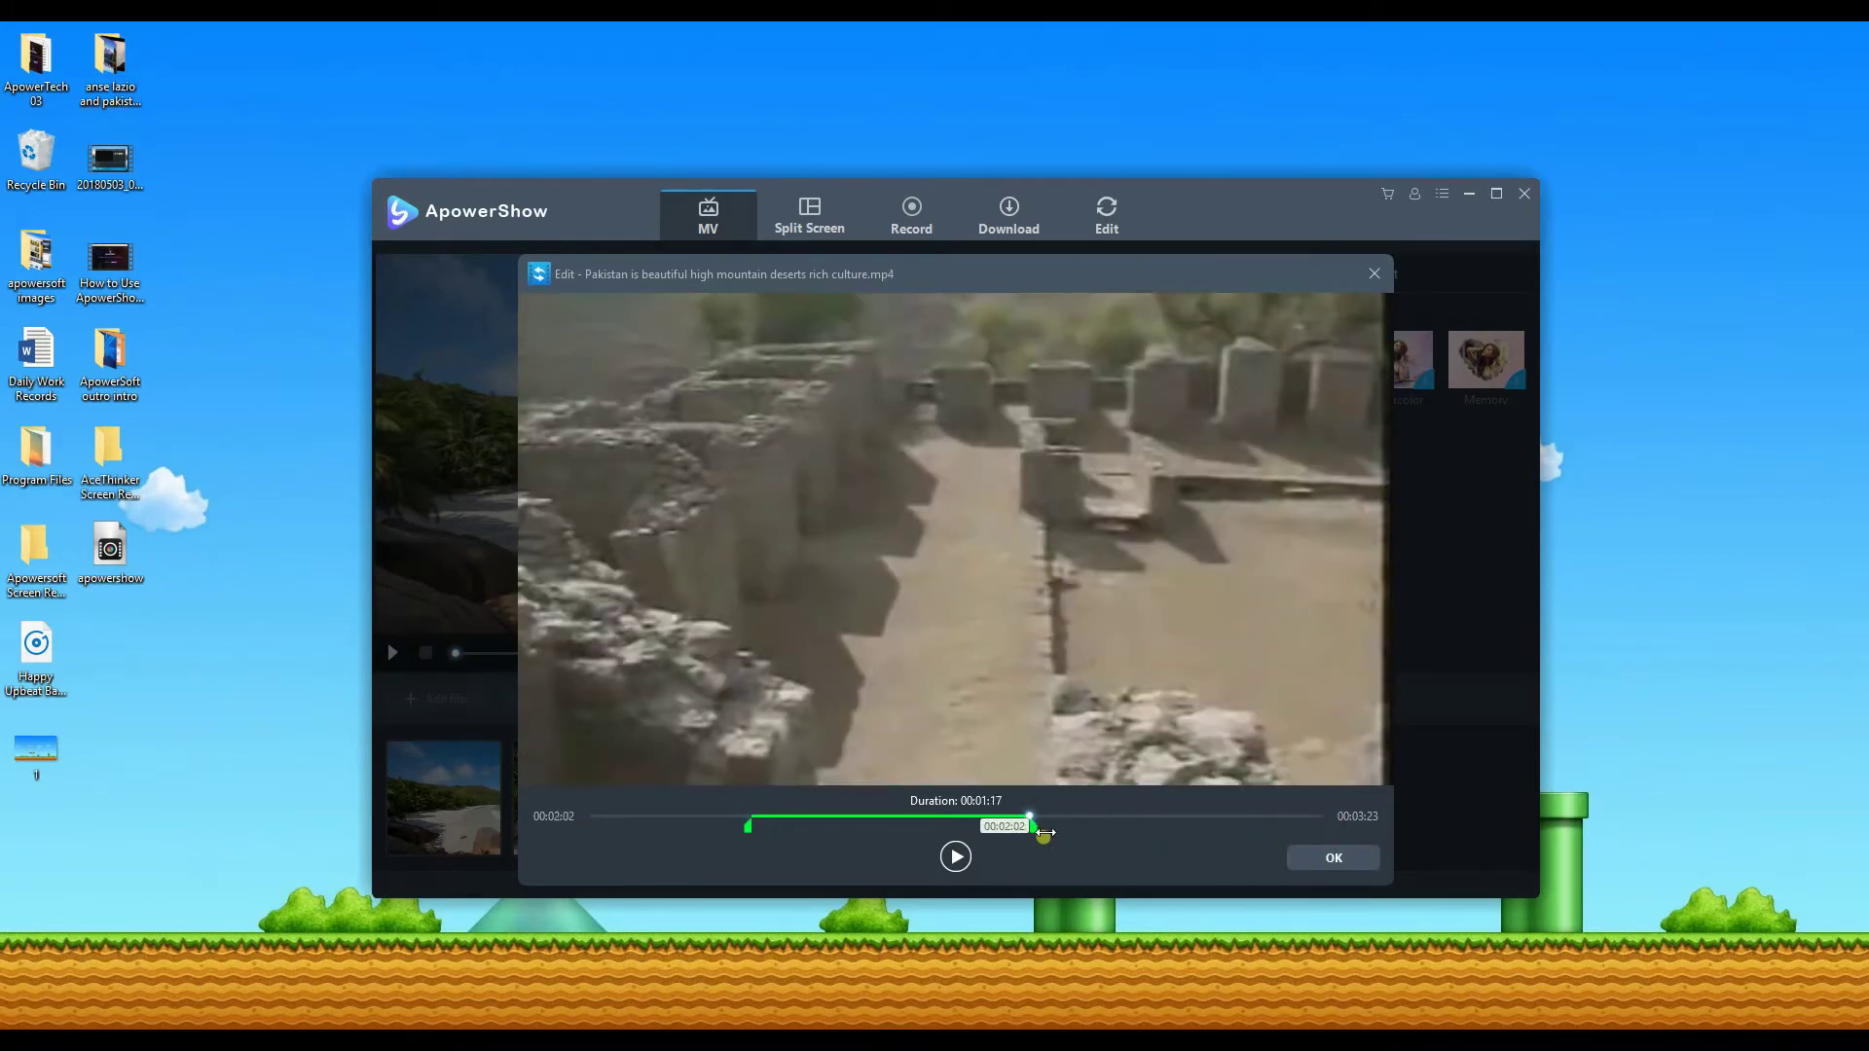
{"action": "left_click", "coordinate": [1328, 862]}
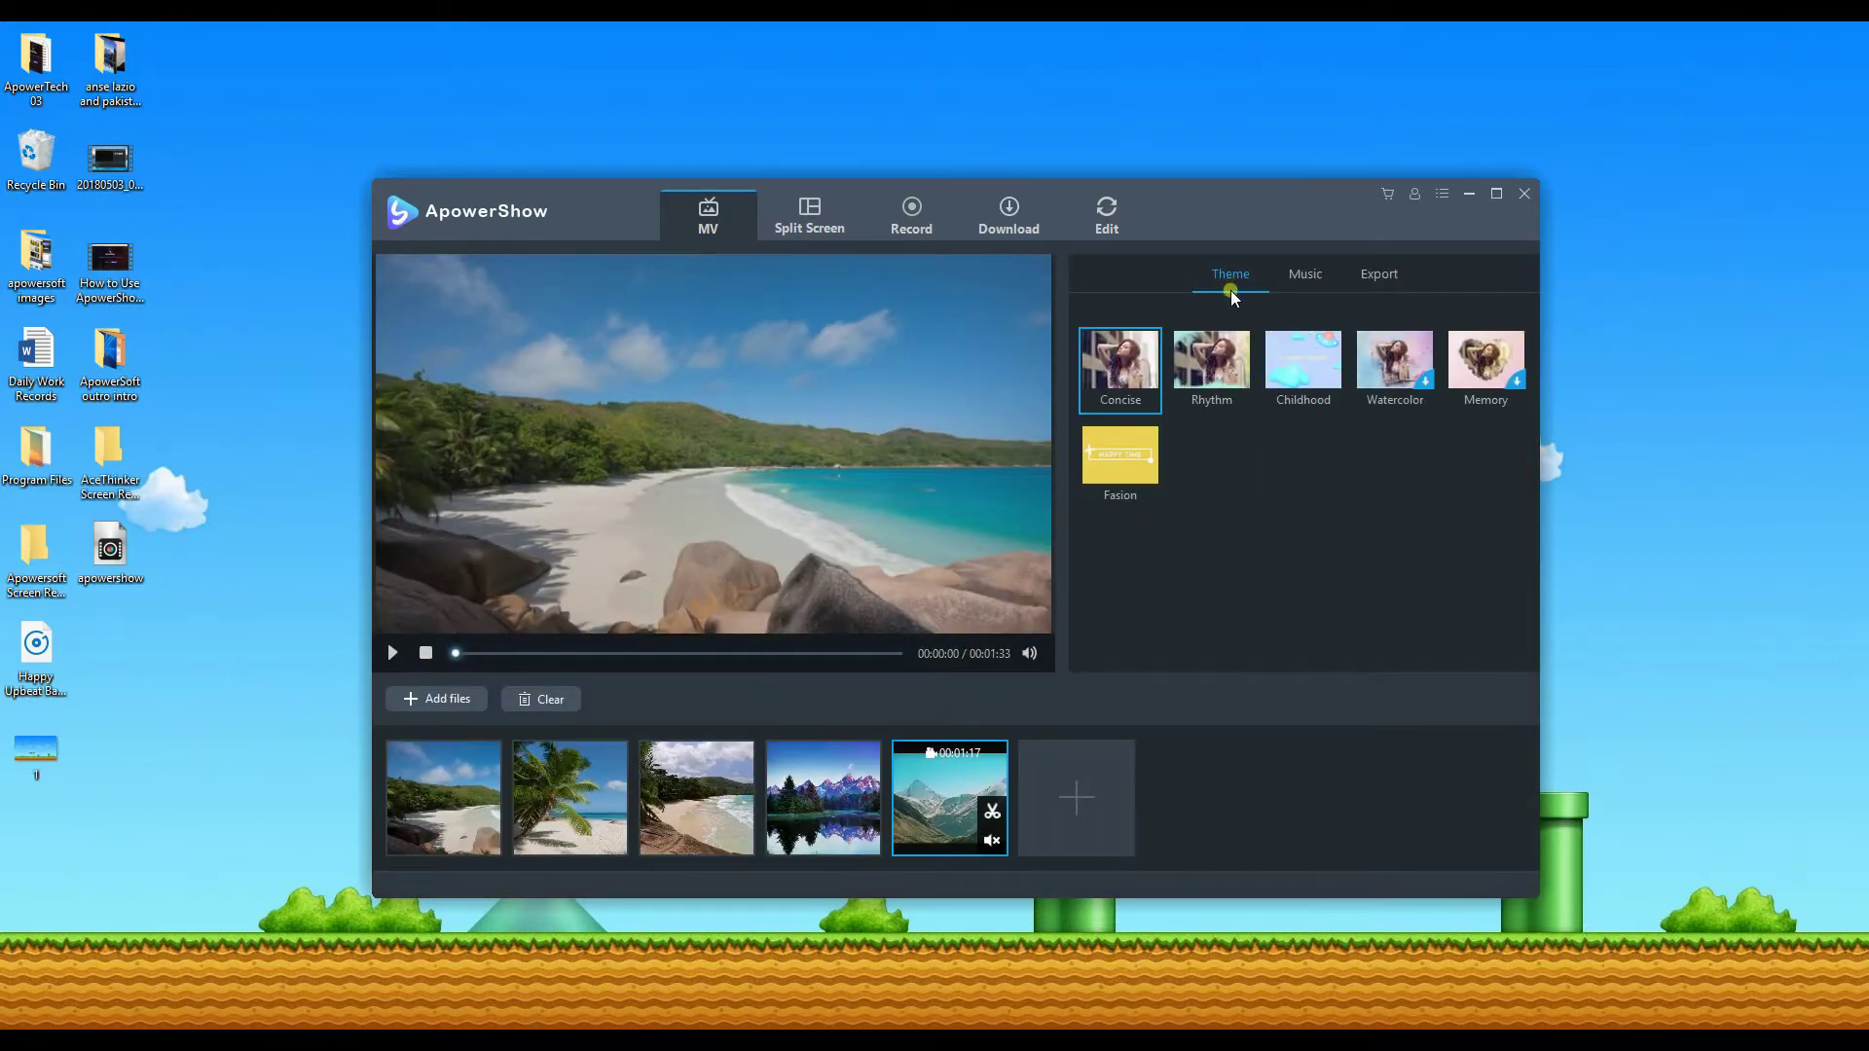
- Preview the Rhythm theme, then switch the slideshow to the Fasion theme
{"action": "left_click", "coordinate": [1219, 380]}
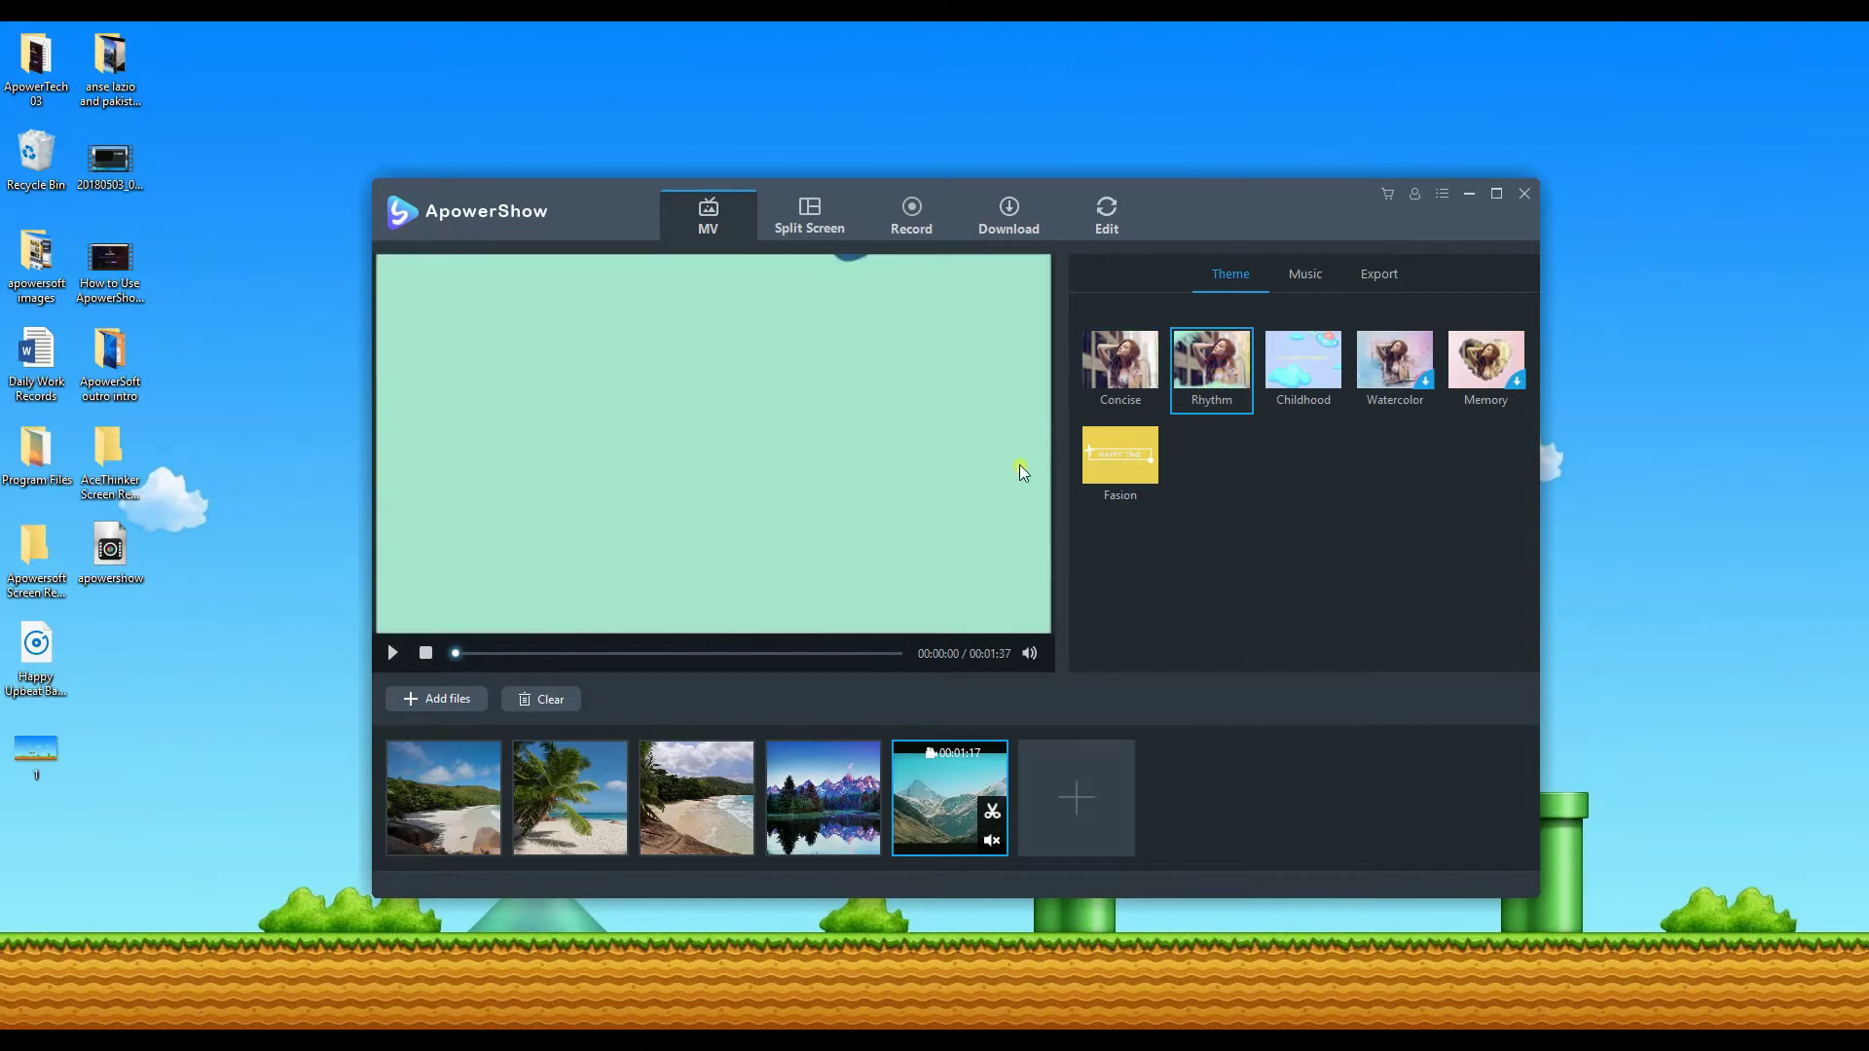
{"action": "left_click", "coordinate": [393, 653]}
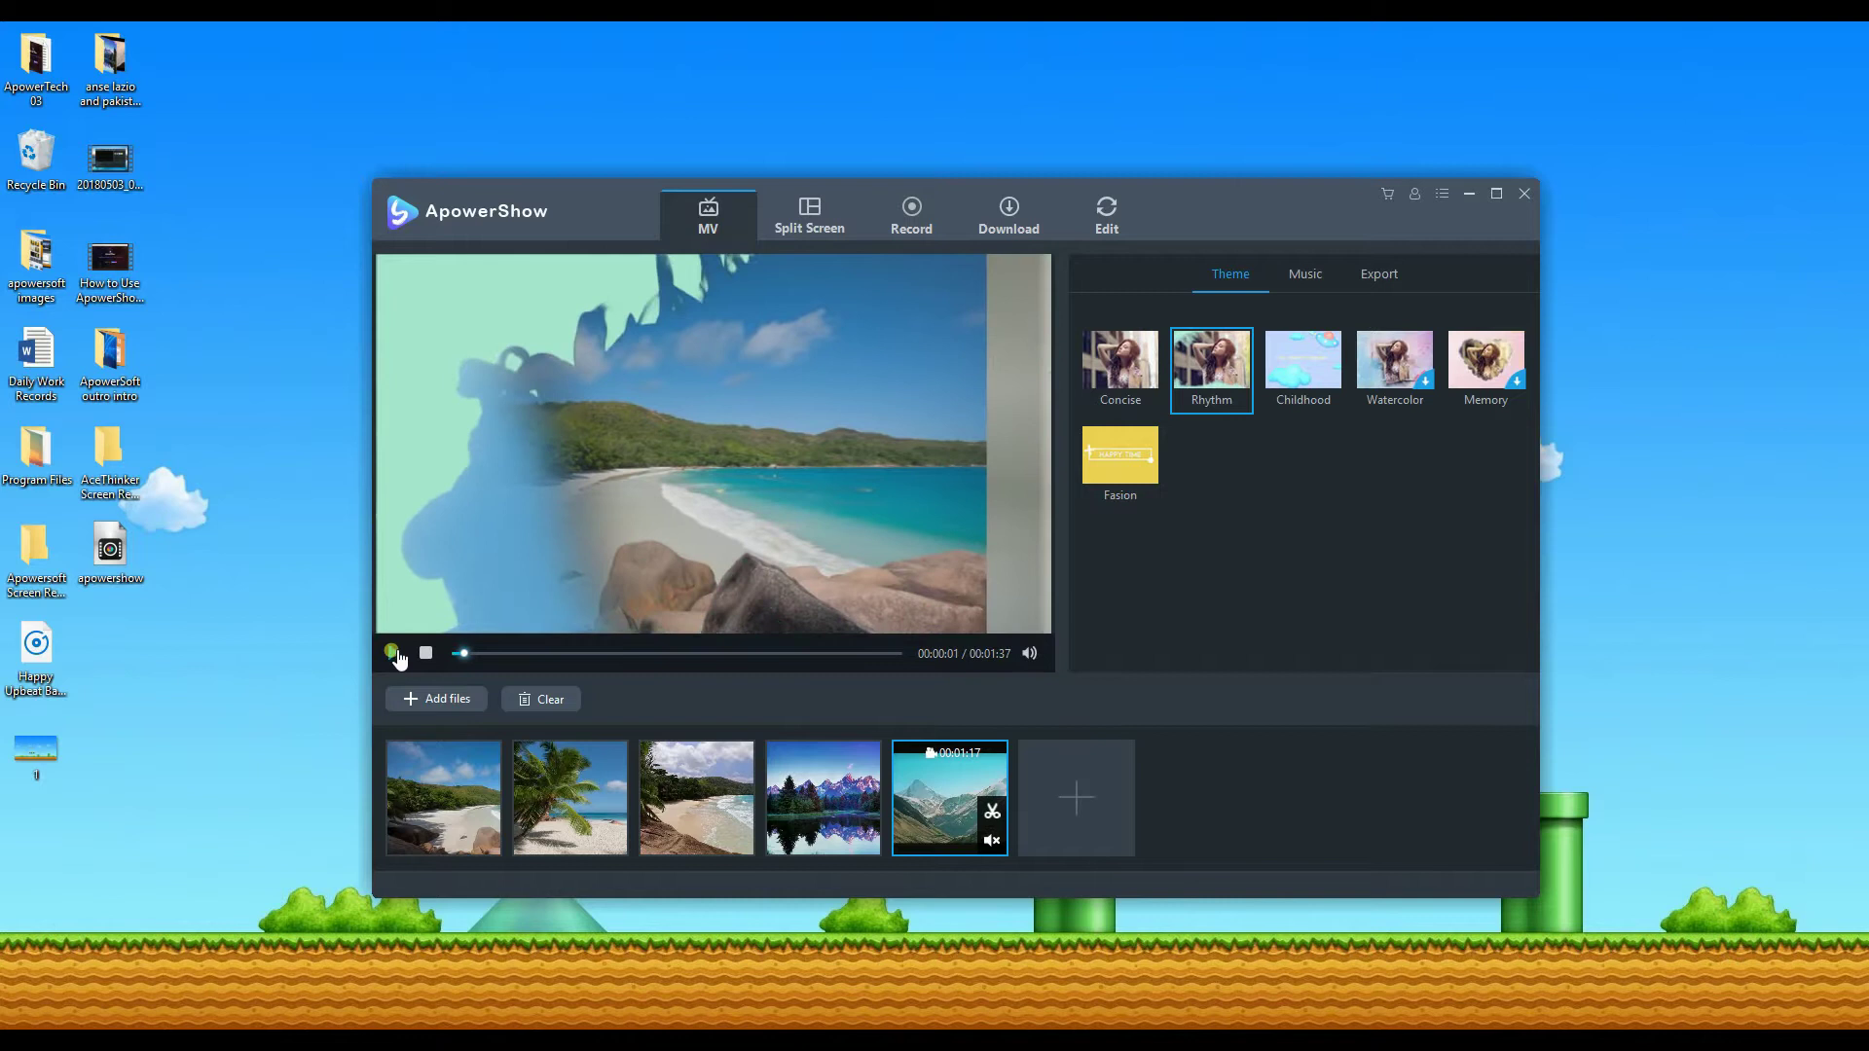
{"action": "left_click", "coordinate": [1118, 481]}
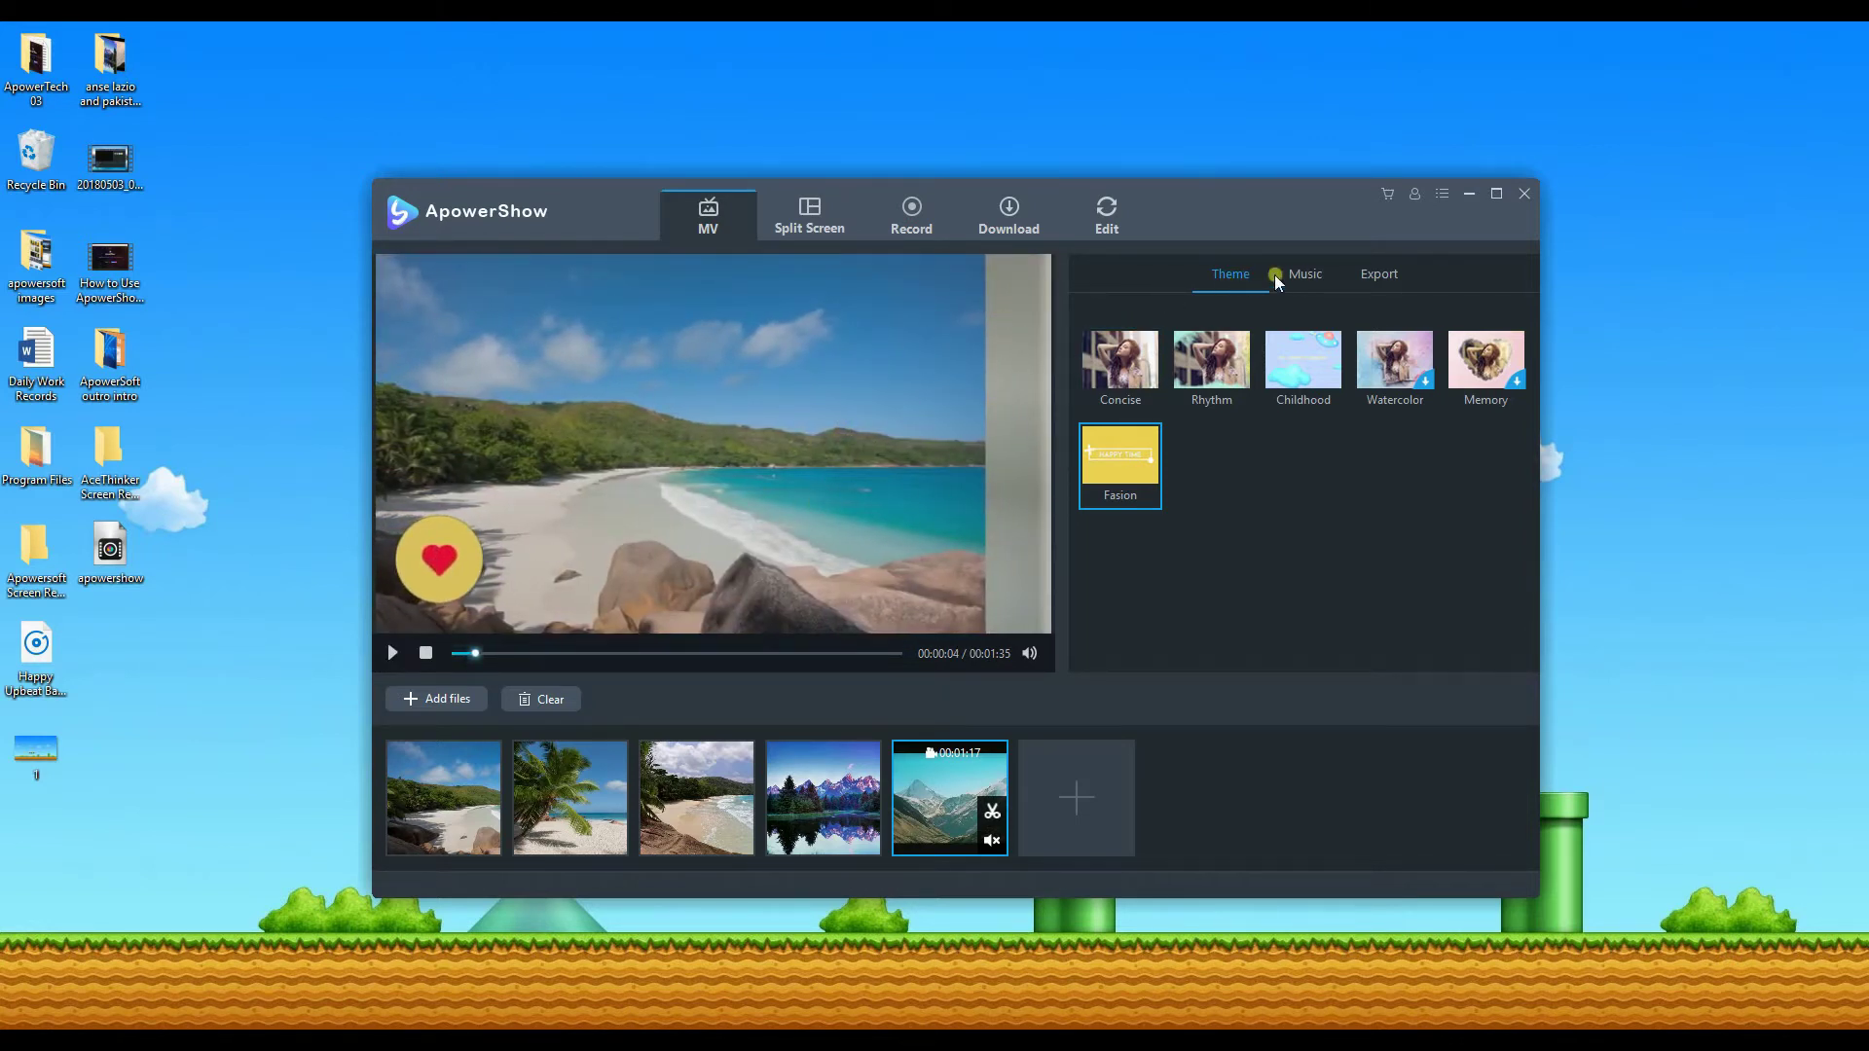
- Add Happy Upbeat Background Music.mp3 from the Desktop as the soundtrack and preview it
{"action": "left_click", "coordinate": [1320, 273]}
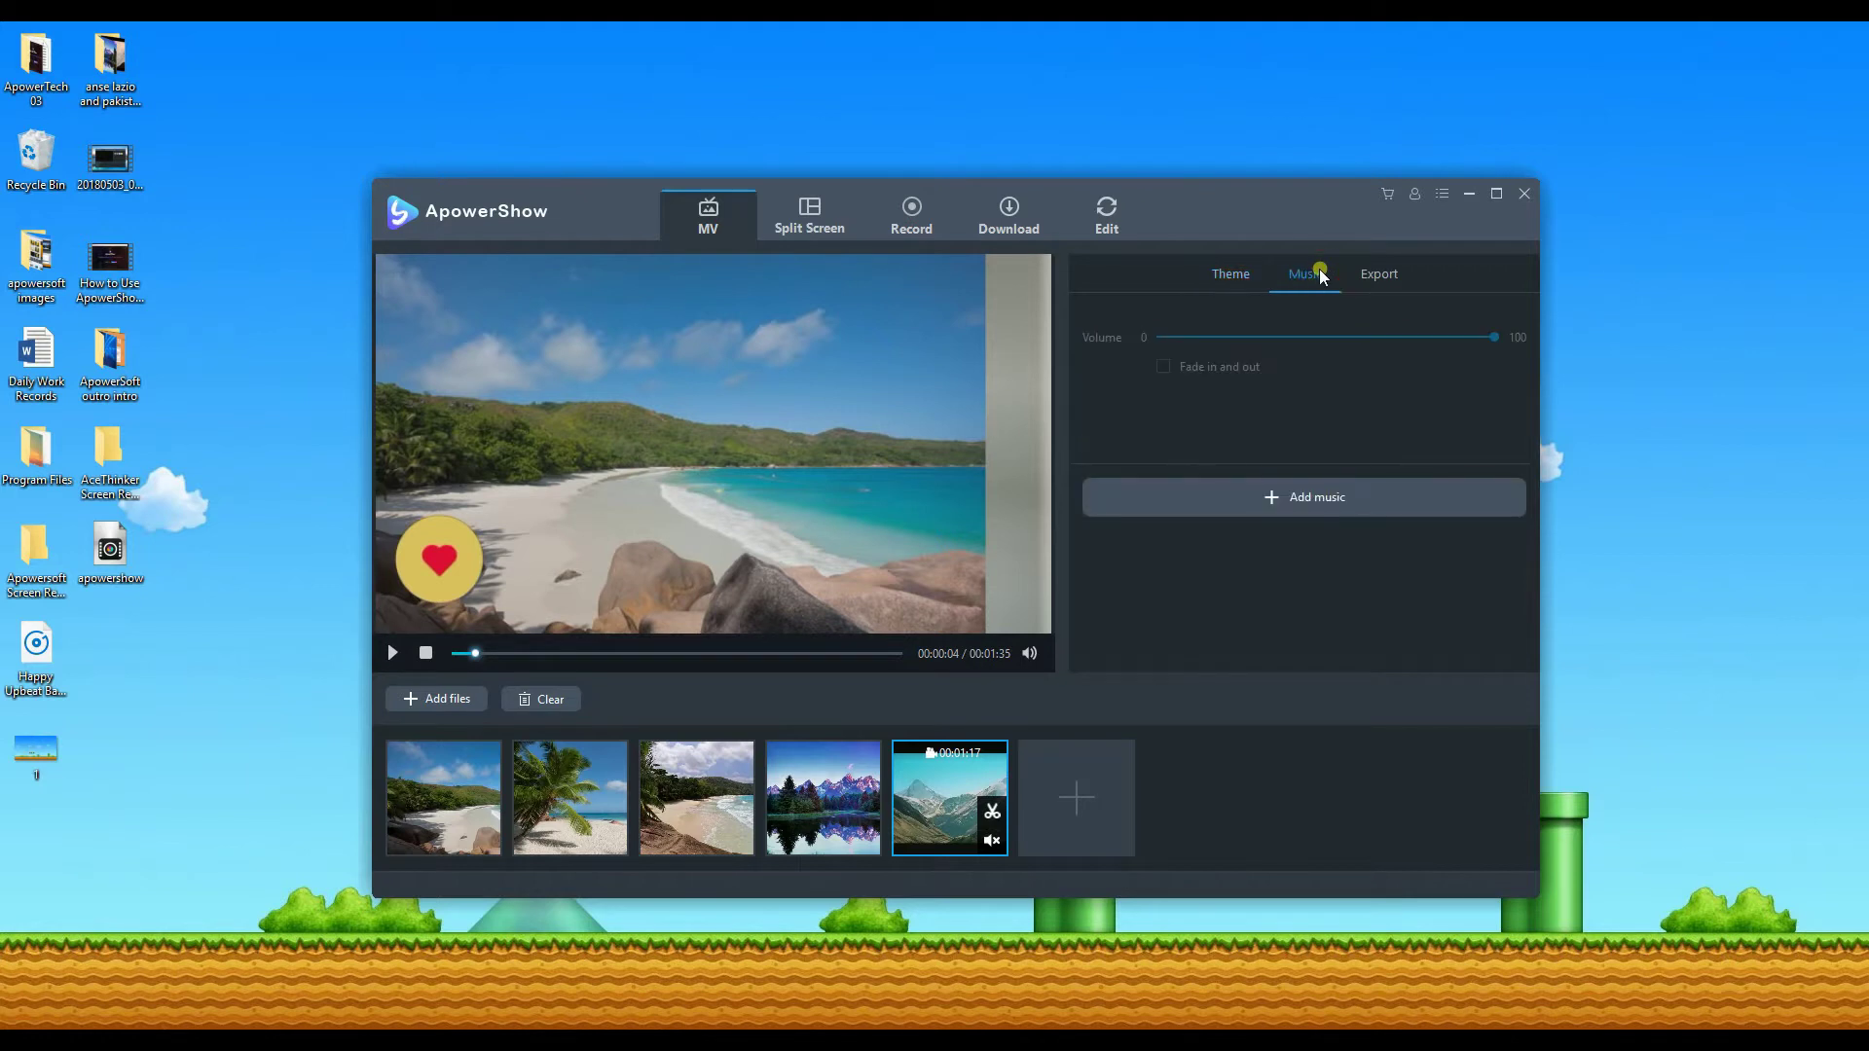
{"action": "left_click", "coordinate": [1292, 507]}
{"action": "left_click", "coordinate": [712, 375]}
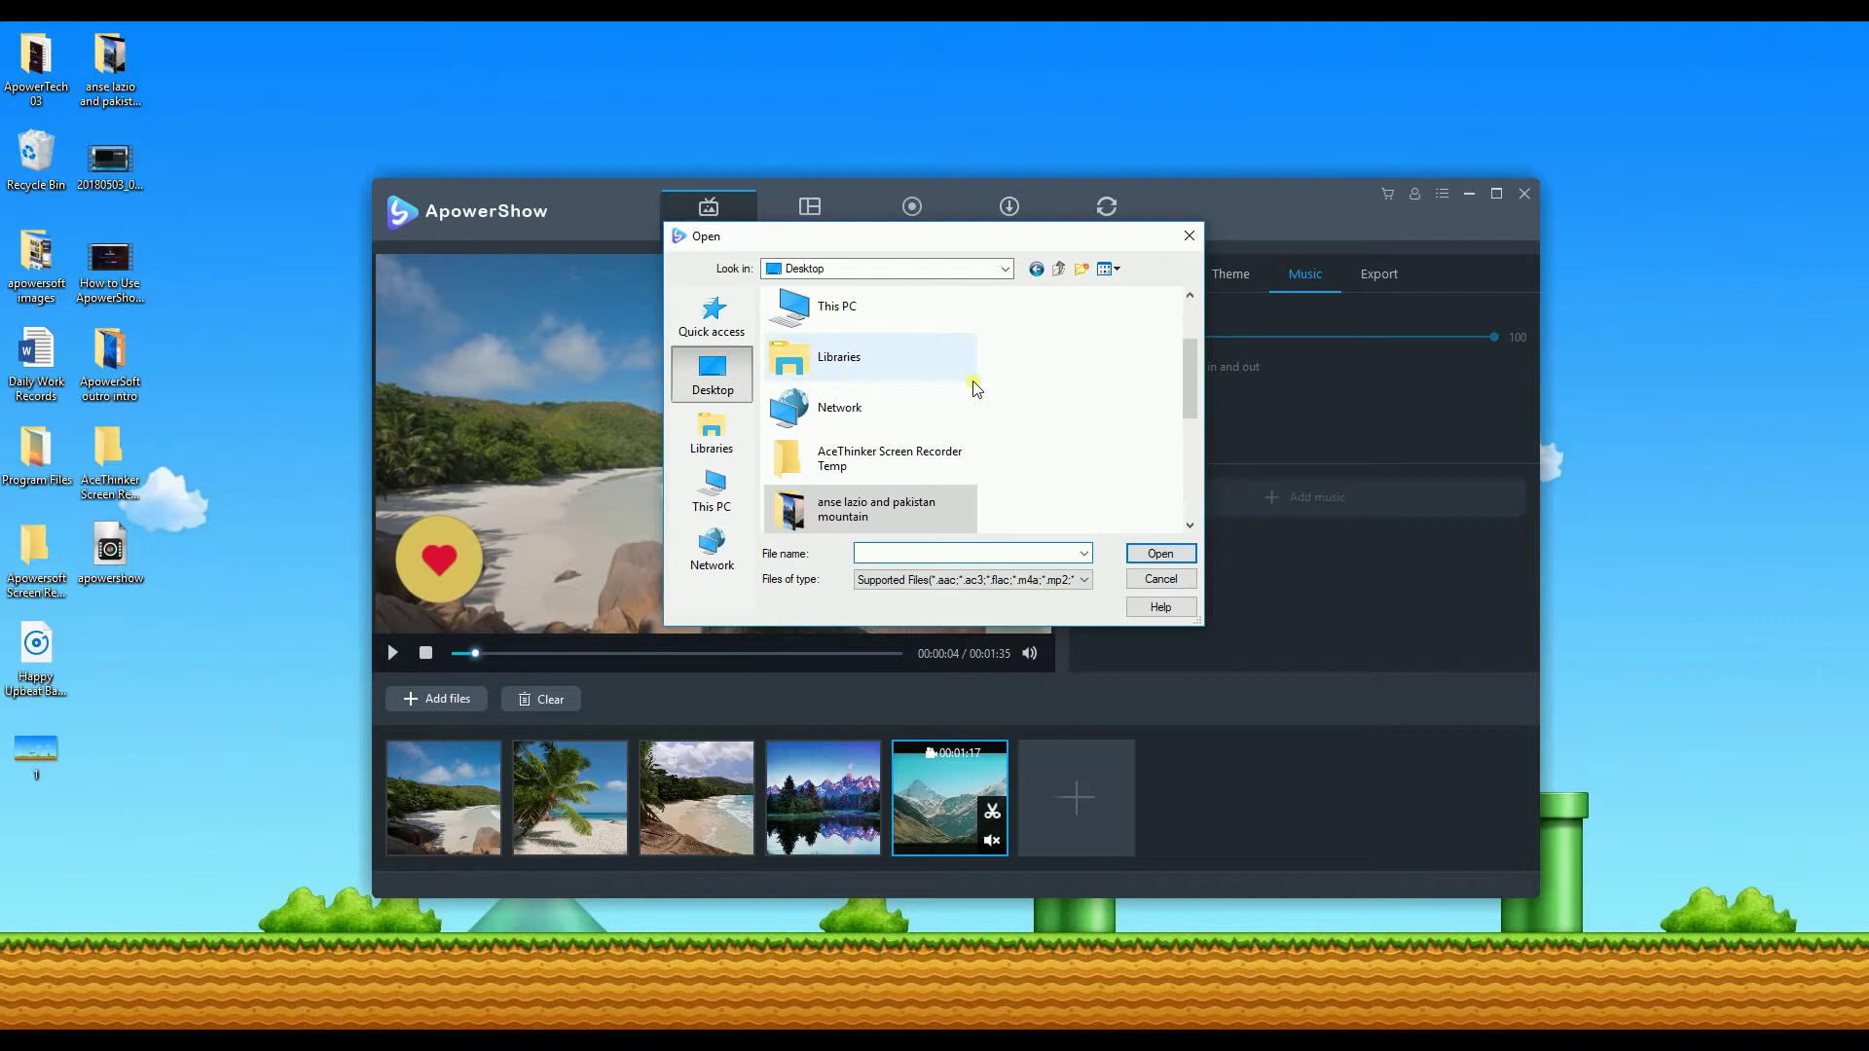
{"action": "scroll", "coordinate": [988, 393], "scroll_direction": "down", "scroll_amount": 5}
{"action": "left_click", "coordinate": [884, 511]}
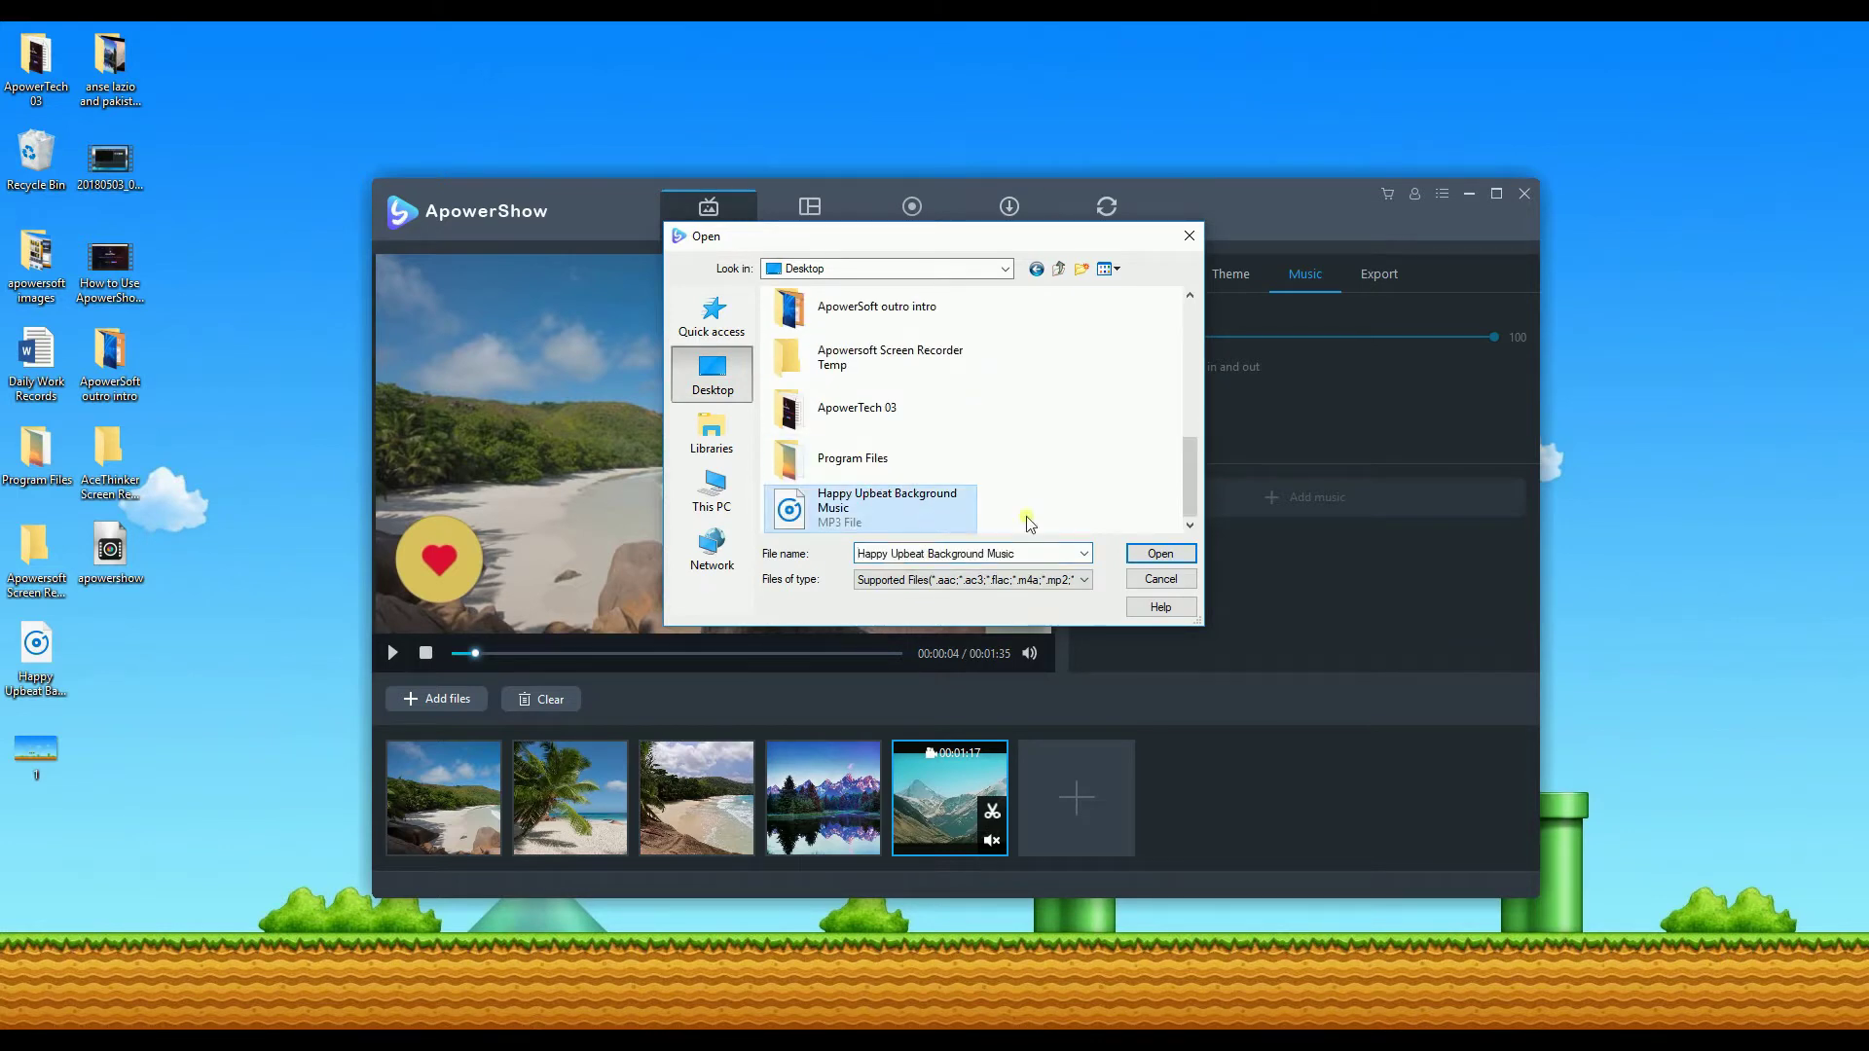
{"action": "left_click", "coordinate": [1160, 553]}
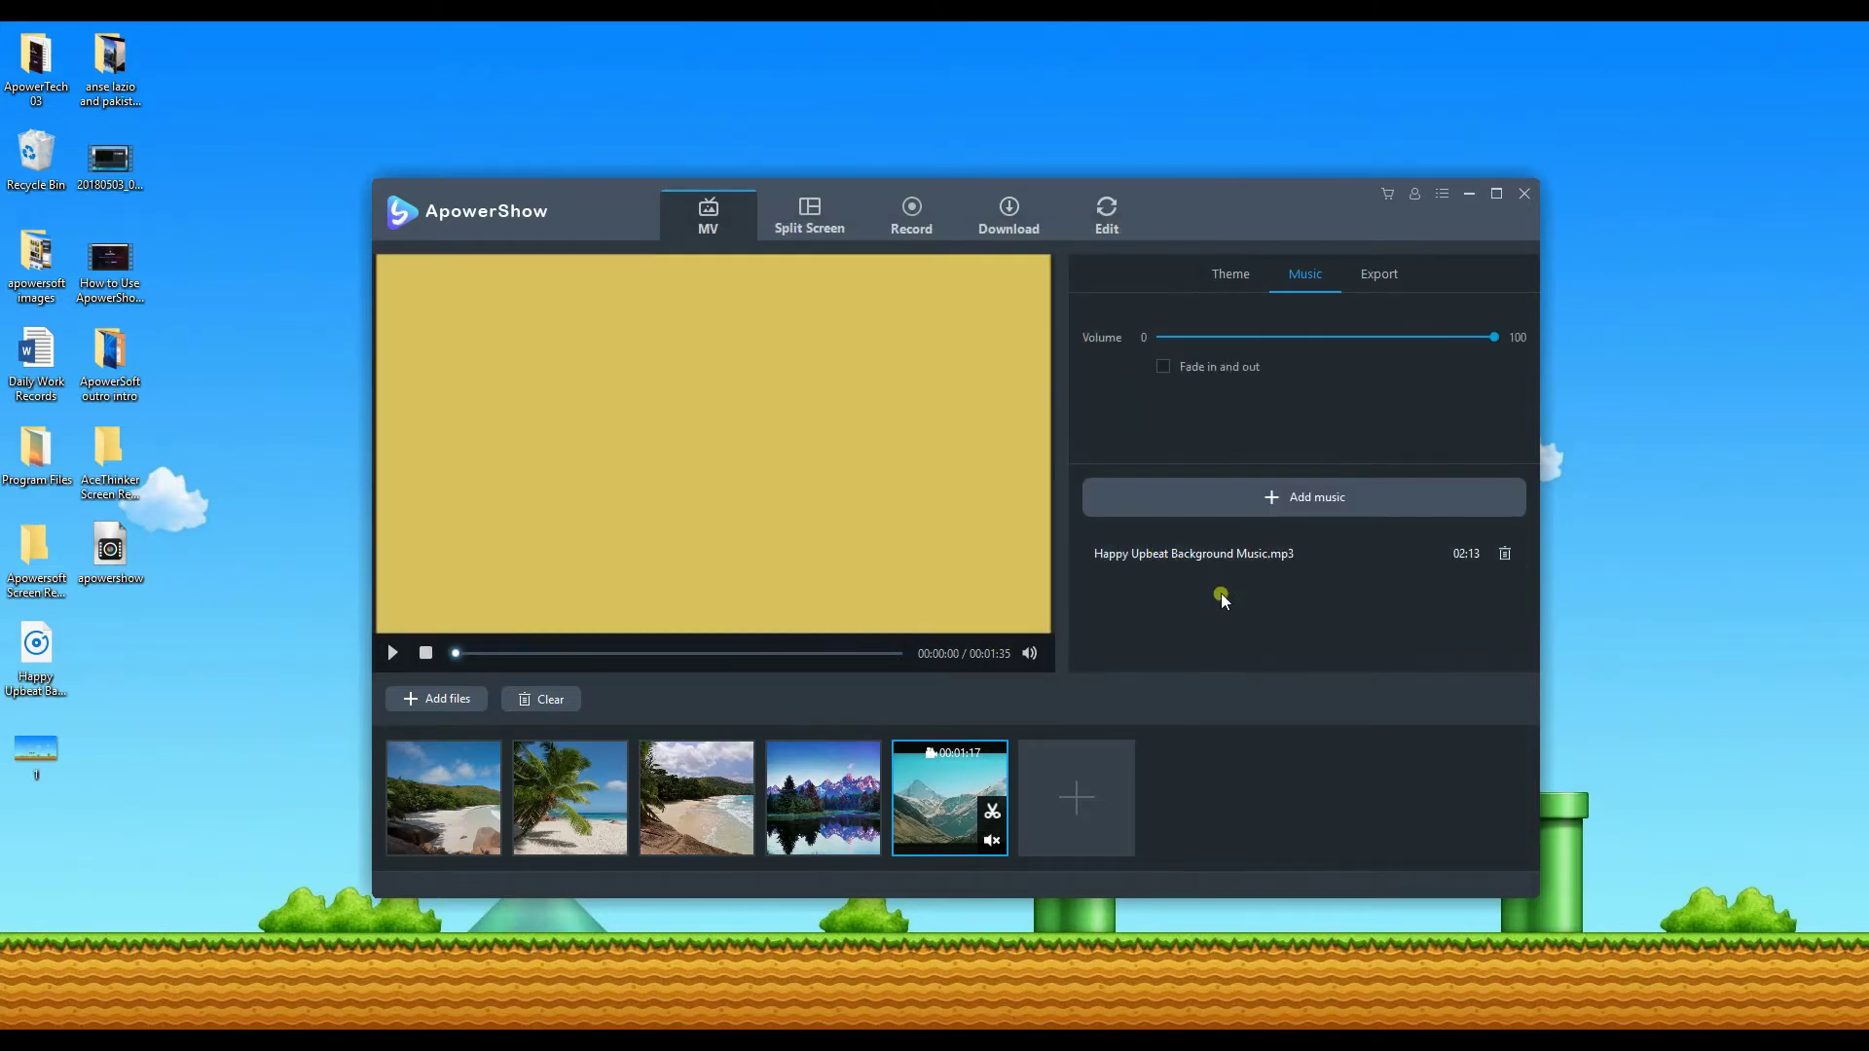
{"action": "left_click", "coordinate": [396, 651]}
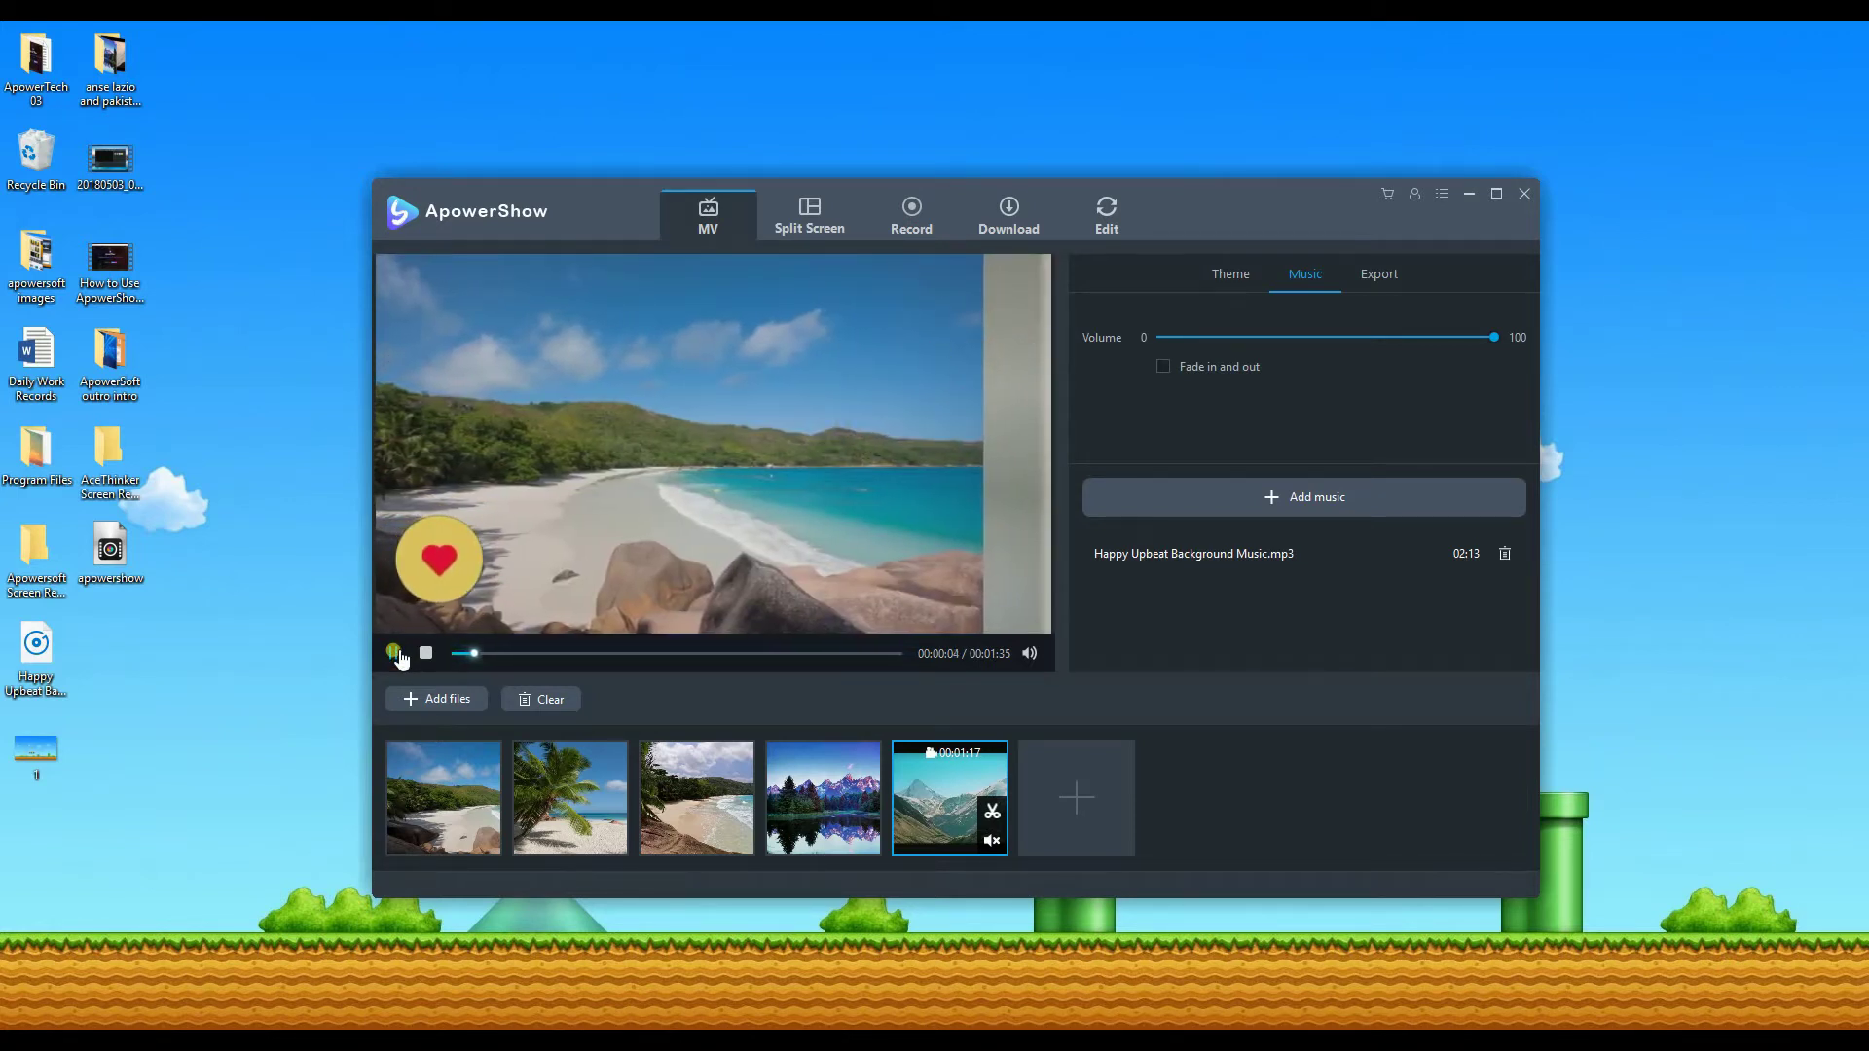
{"action": "left_click", "coordinate": [396, 651]}
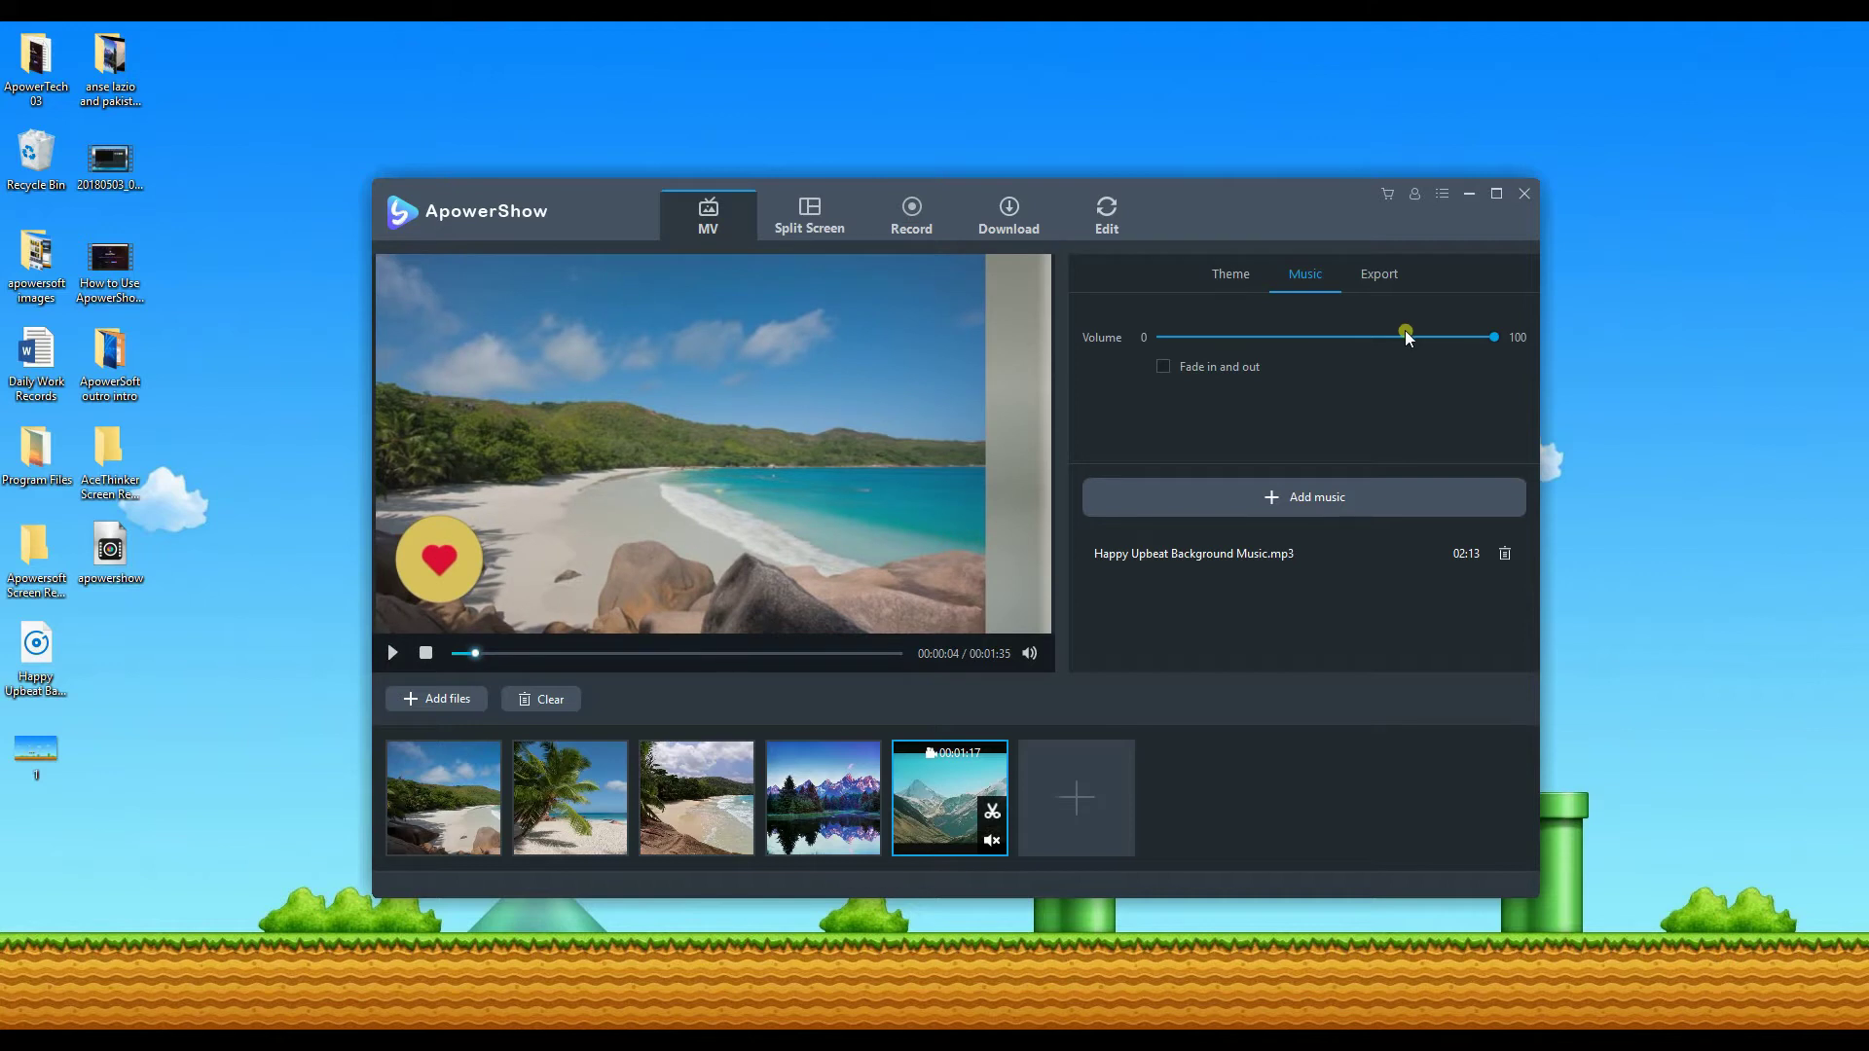
- Export the slideshow as an MP4 at 1080P output size
{"action": "left_click", "coordinate": [1398, 272]}
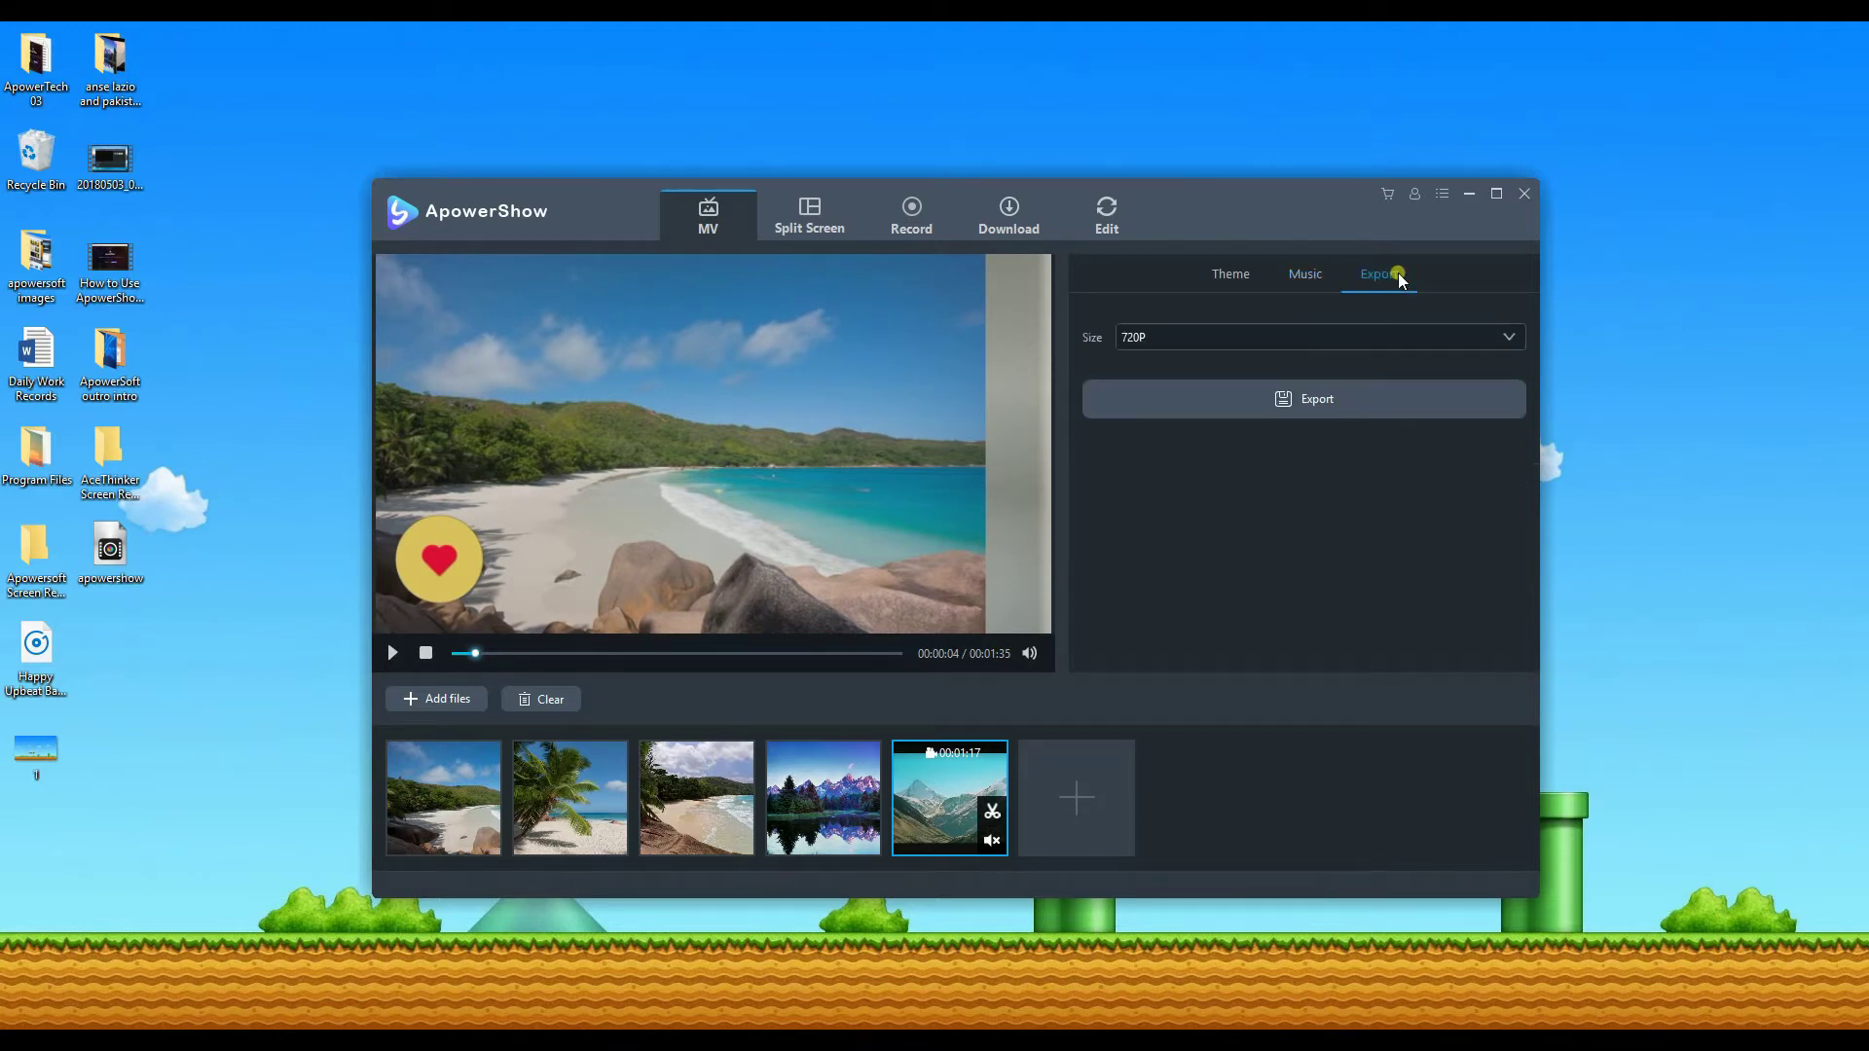
{"action": "left_click", "coordinate": [1253, 340]}
{"action": "left_click", "coordinate": [1177, 371]}
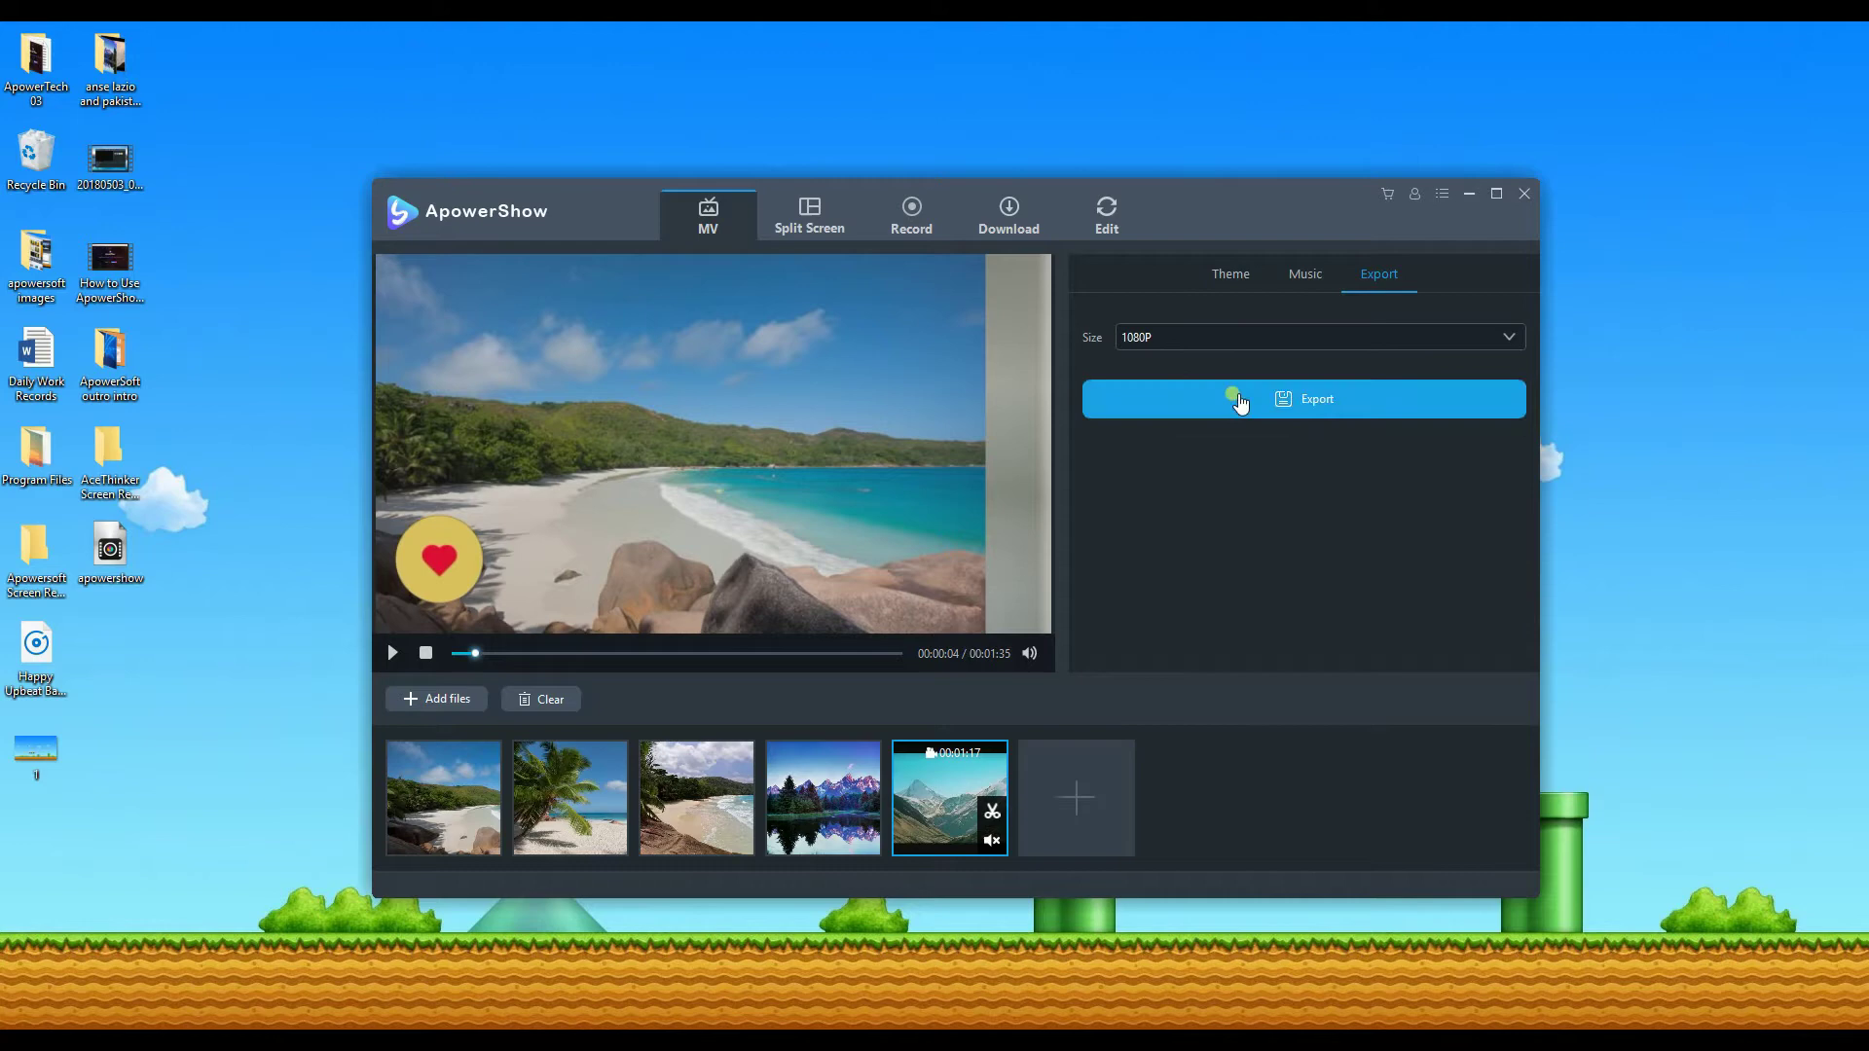
{"action": "left_click", "coordinate": [1254, 404]}
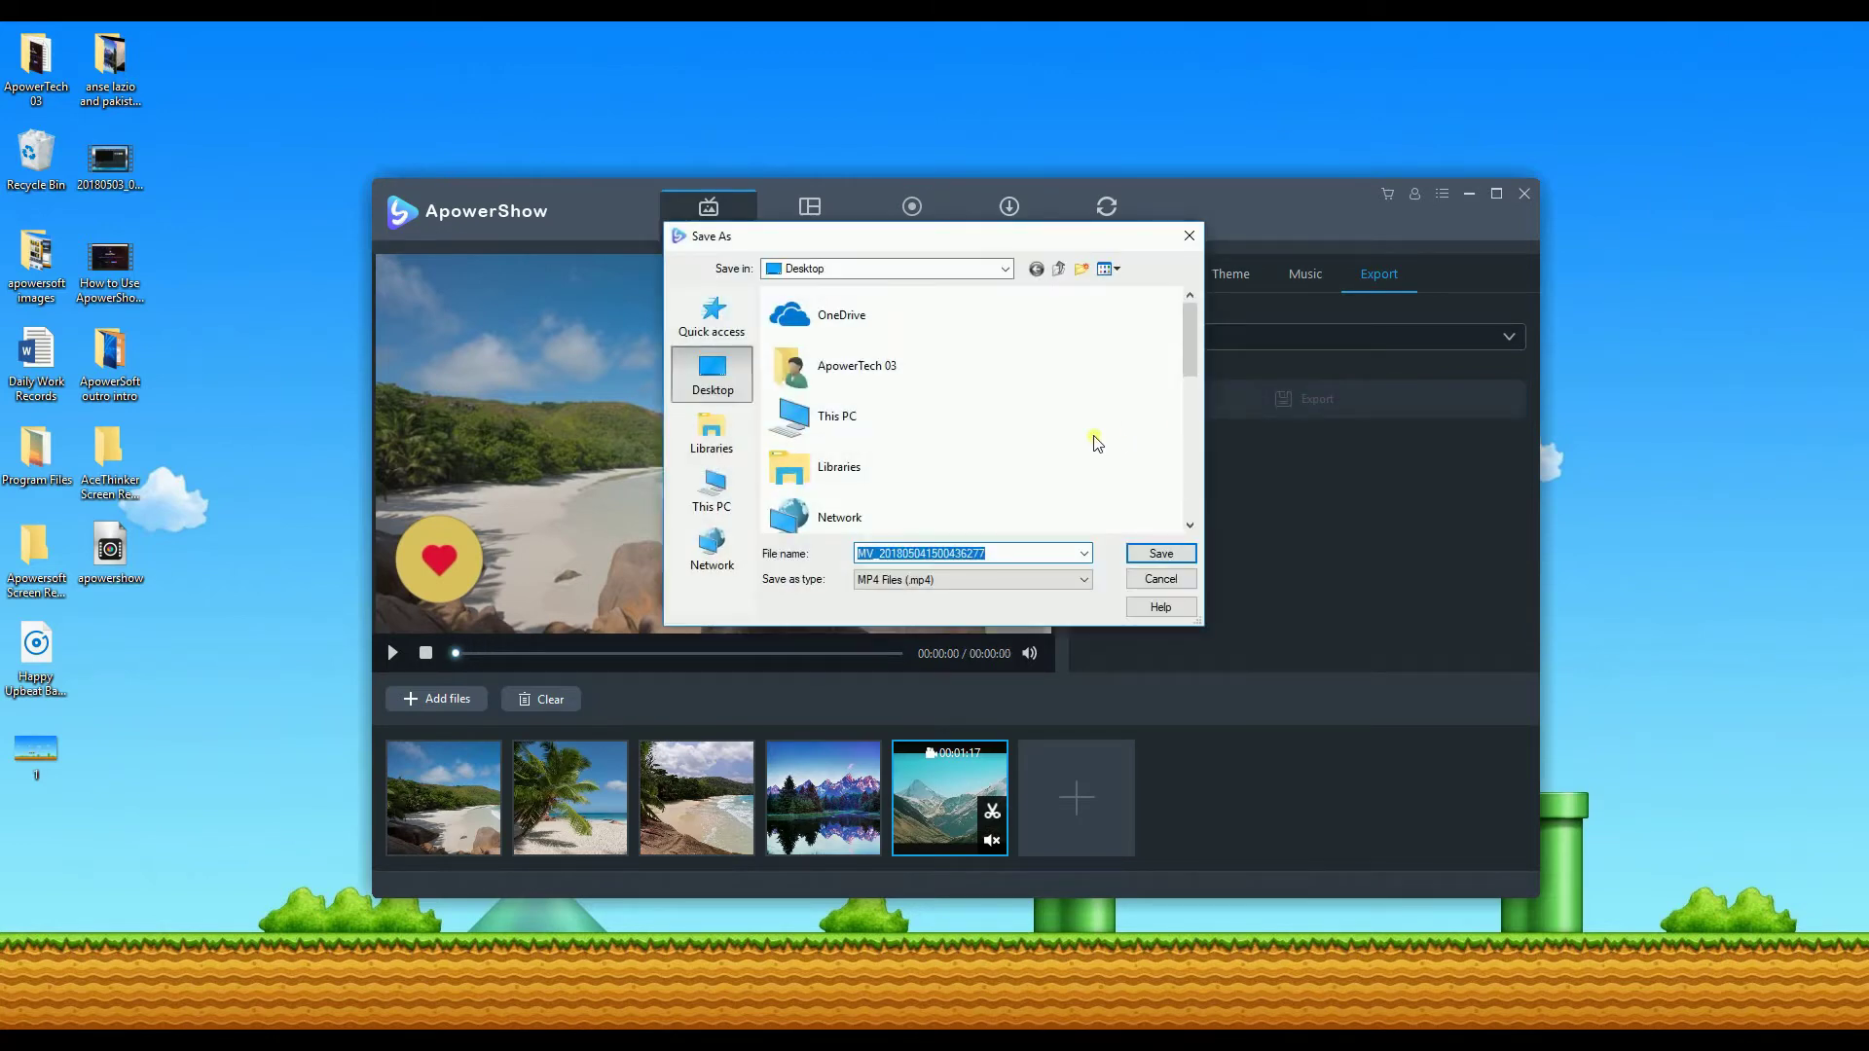
{"action": "left_click", "coordinate": [1160, 553]}
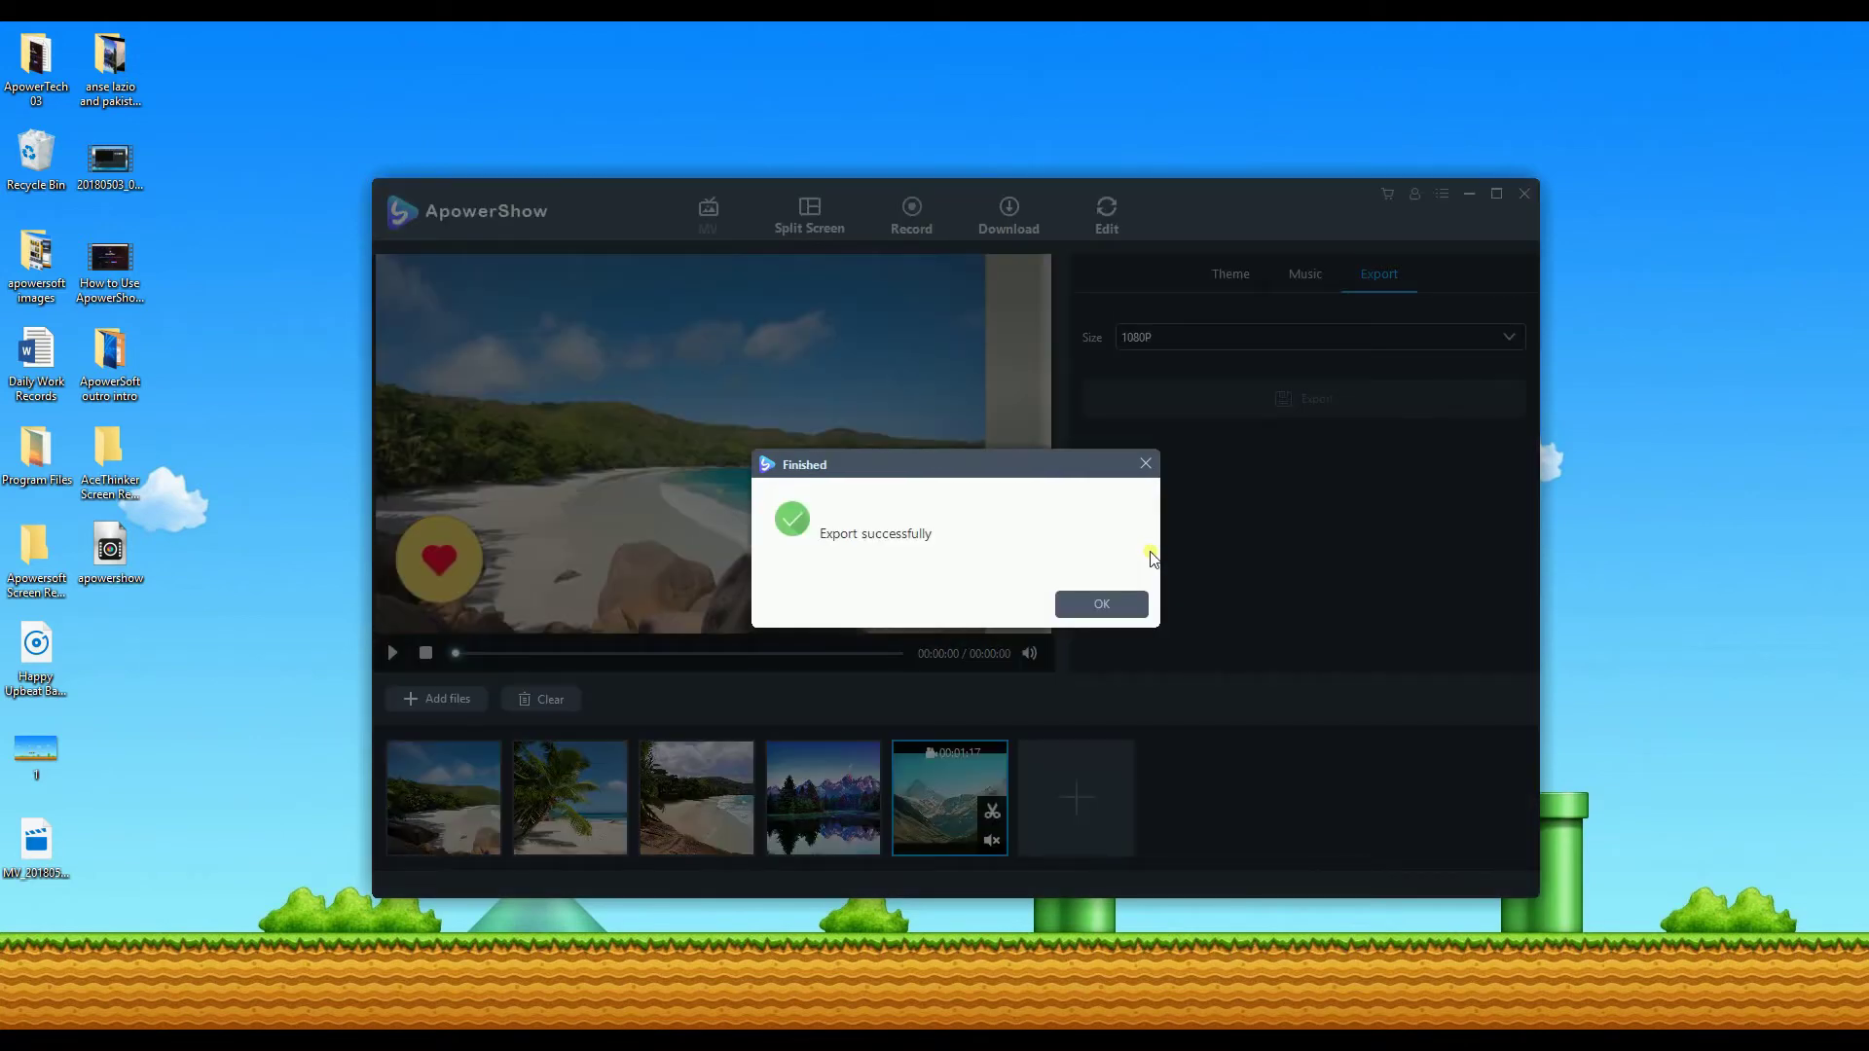
- Reveal the exported MV file in File Explorer and play it back
{"action": "left_click", "coordinate": [1096, 611]}
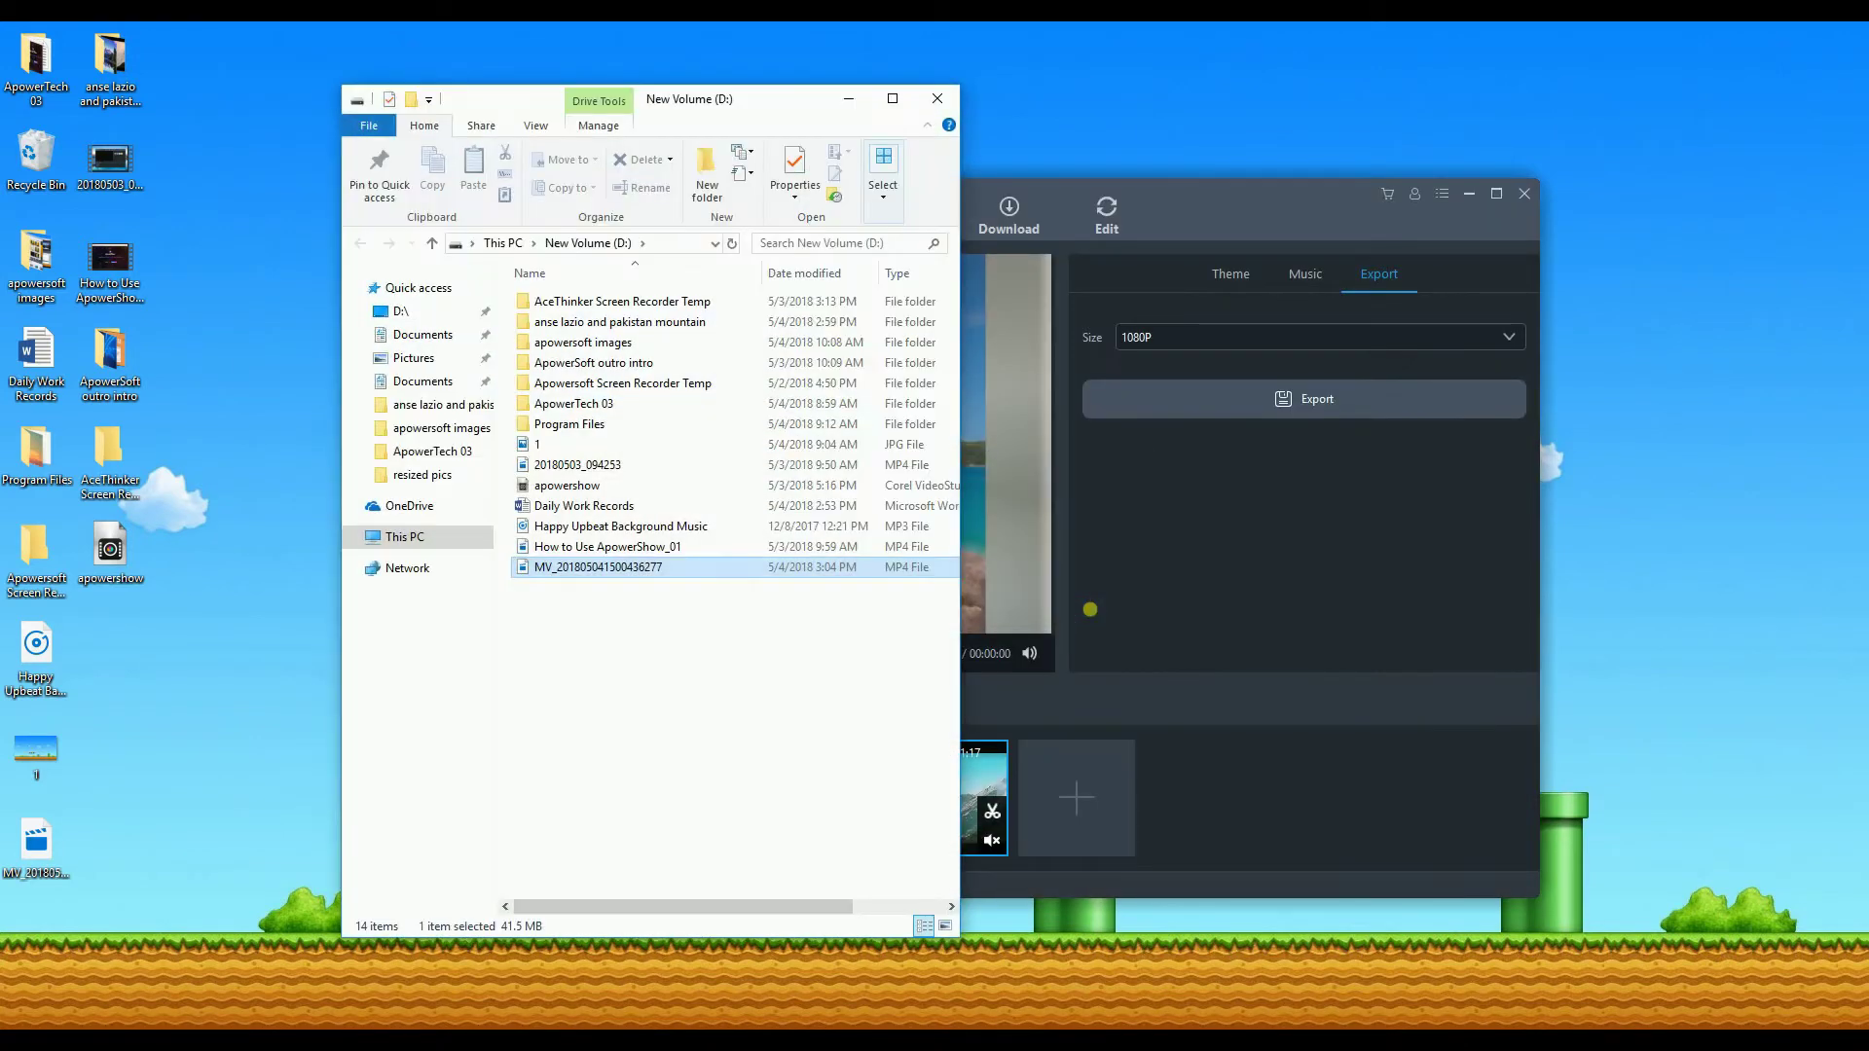
{"action": "right_click", "coordinate": [643, 564]}
{"action": "left_click", "coordinate": [710, 577]}
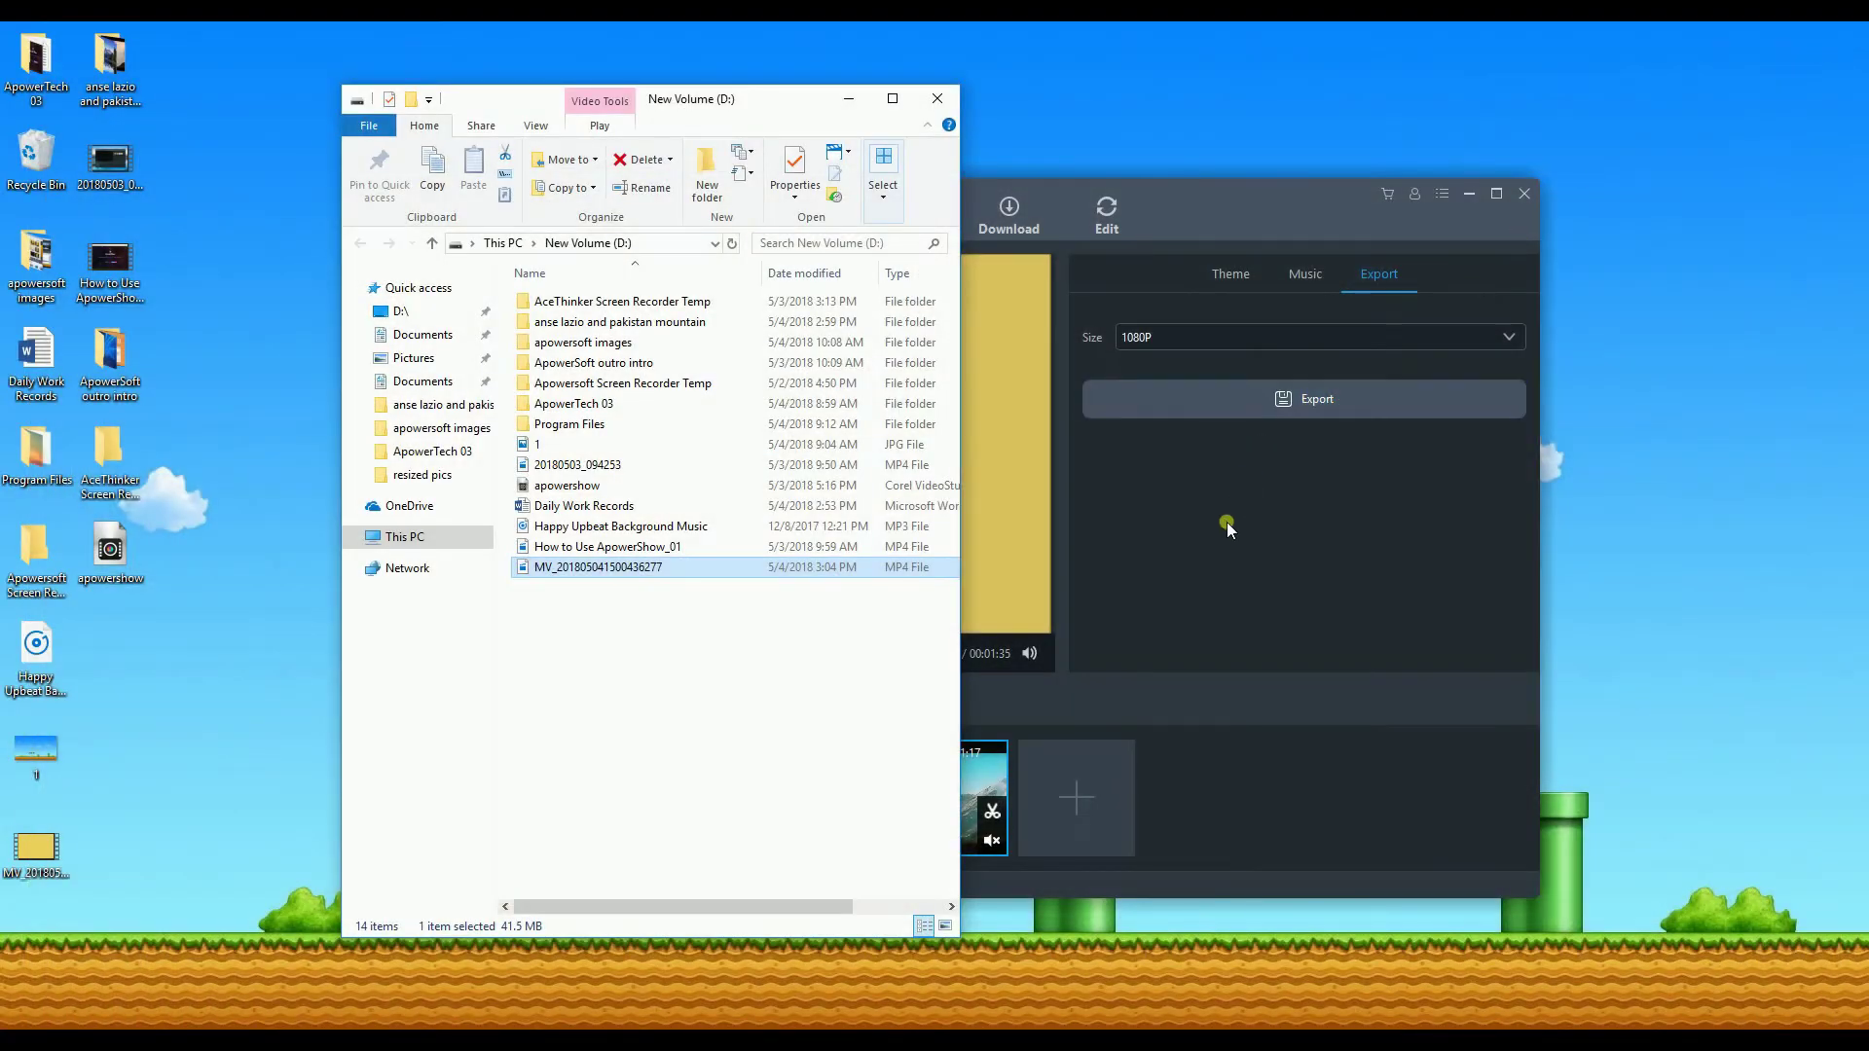
- Start a 16:9 split-screen project with the thinnest lavender panel border
{"action": "left_click", "coordinate": [1013, 362]}
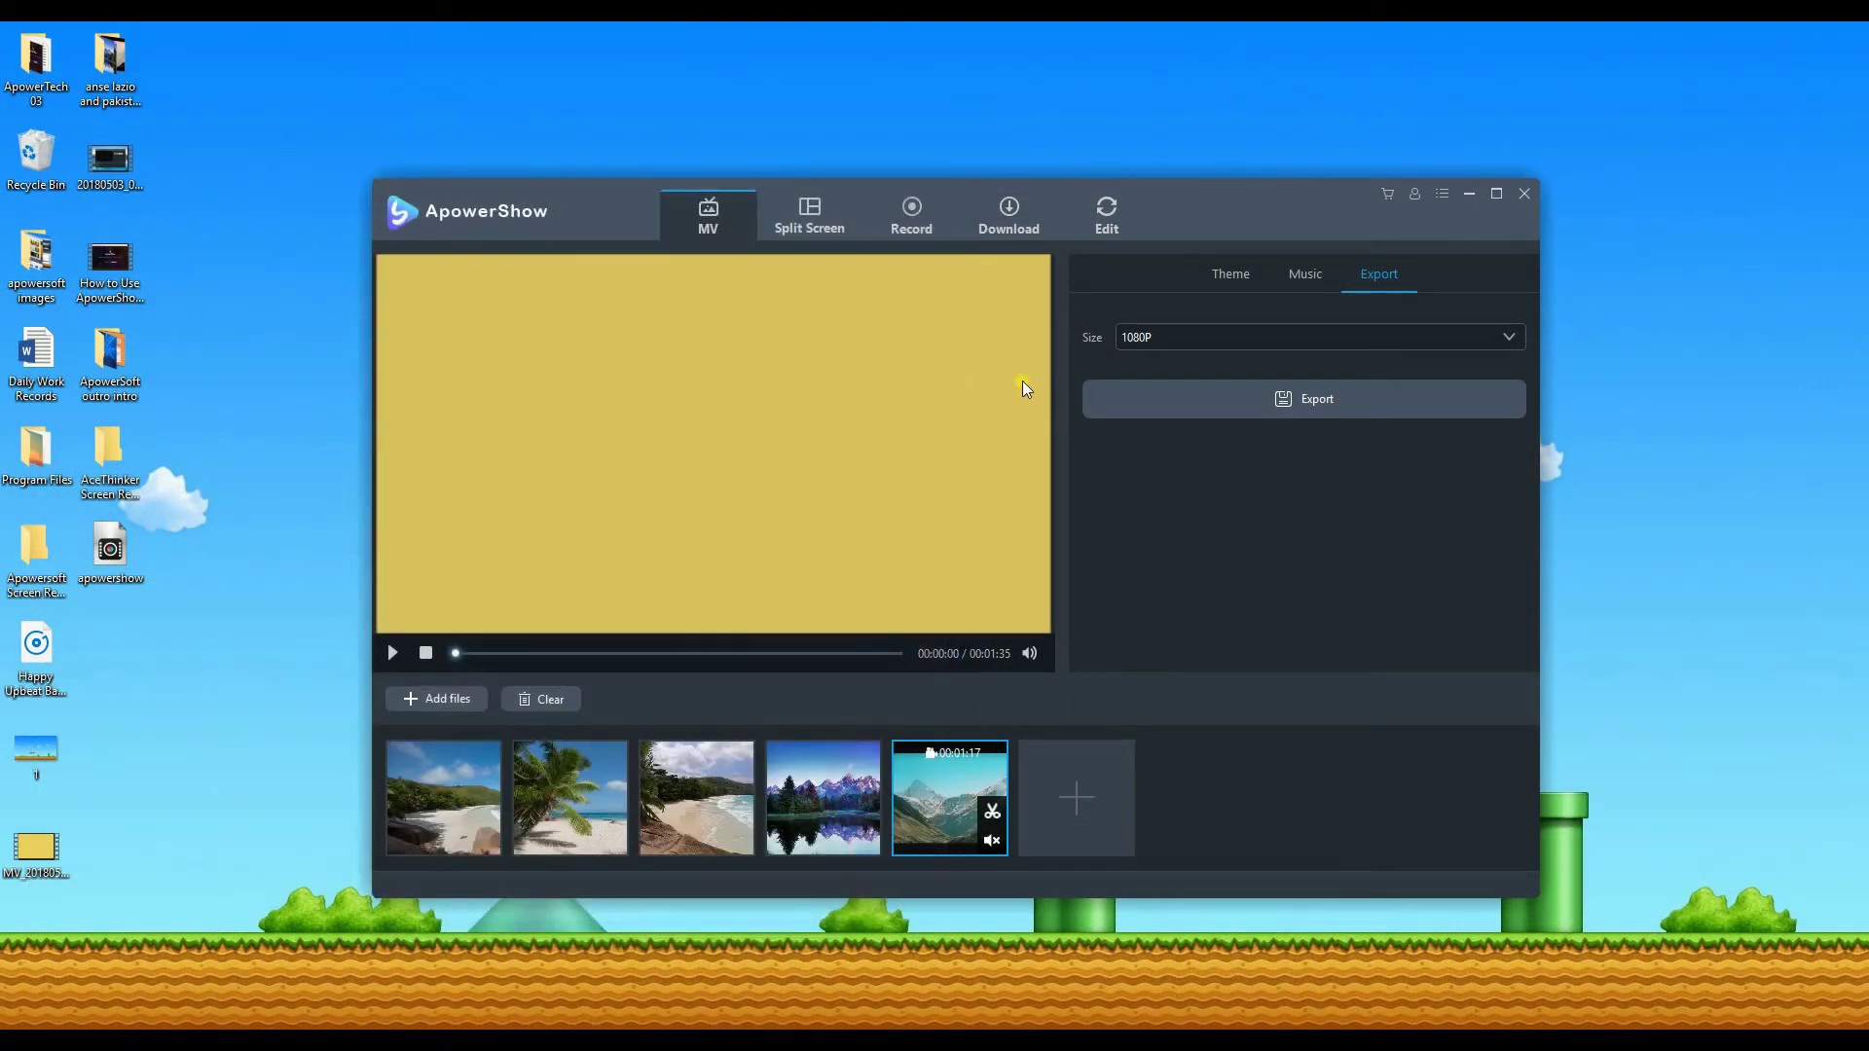
{"action": "left_click", "coordinate": [853, 216]}
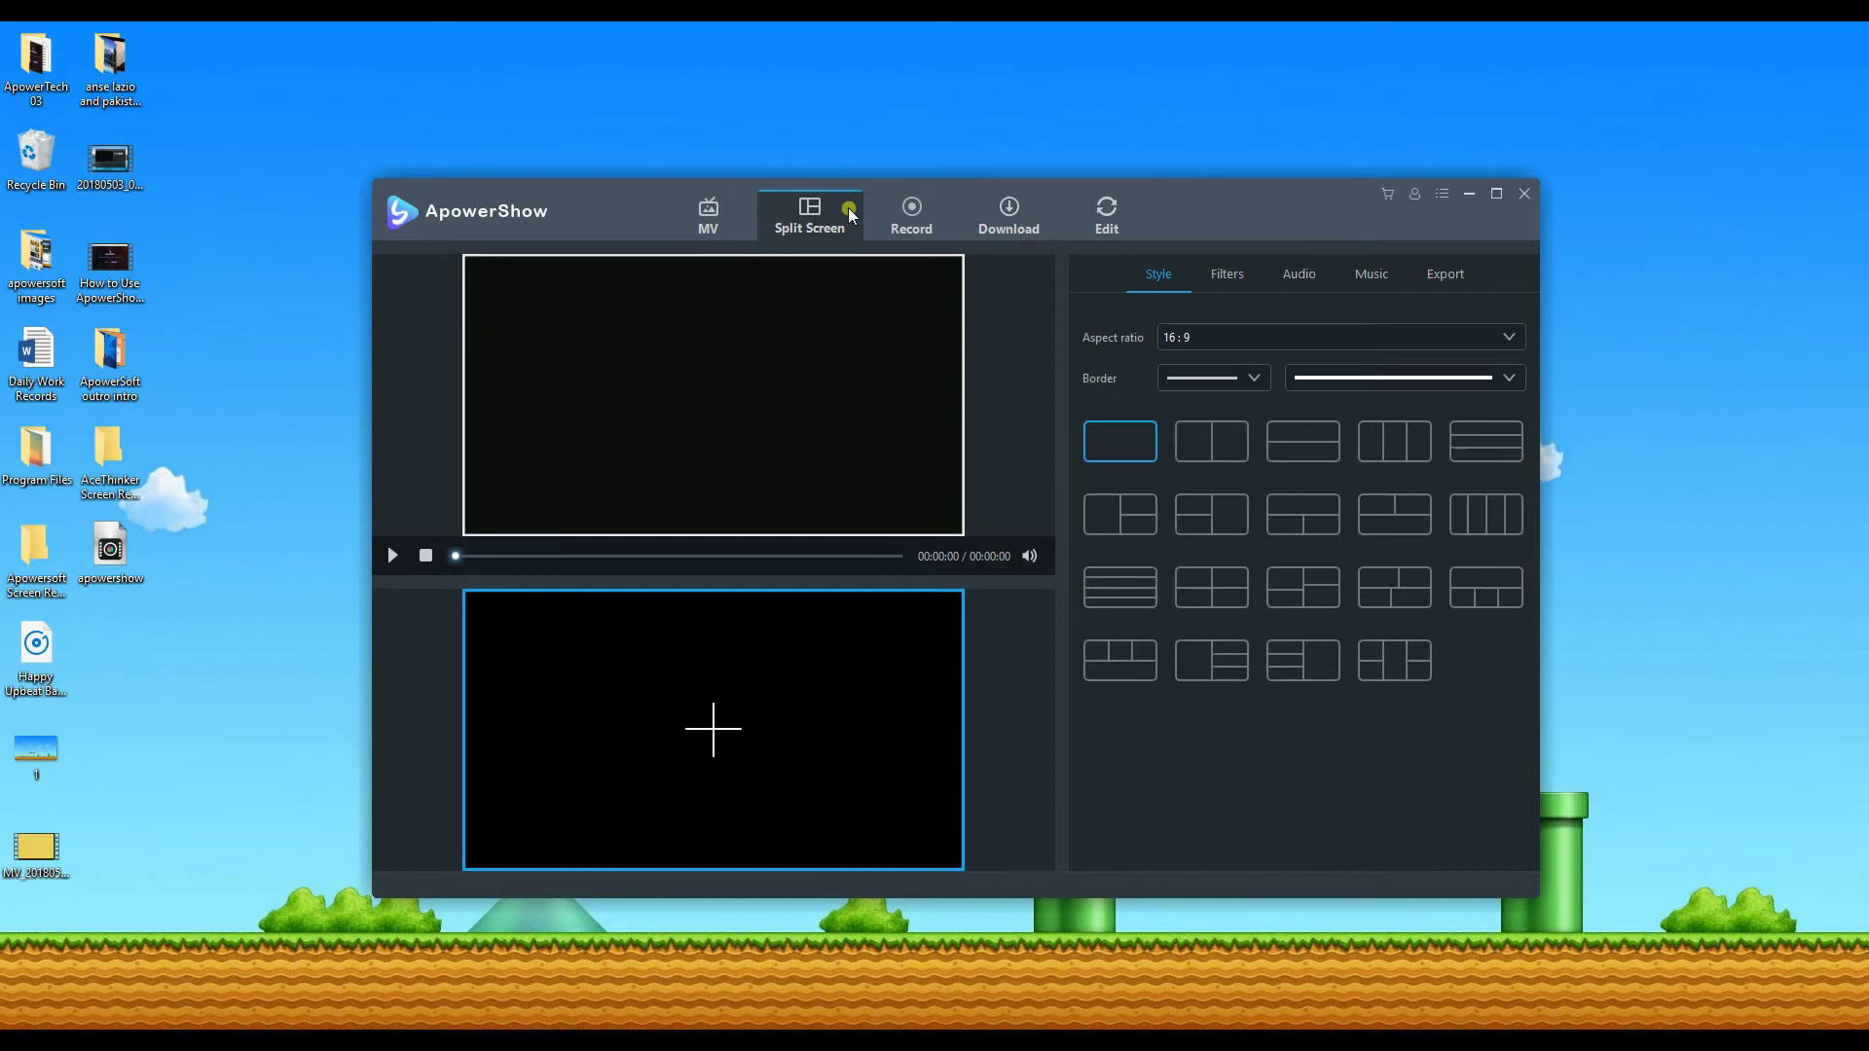
{"action": "left_click", "coordinate": [1307, 337]}
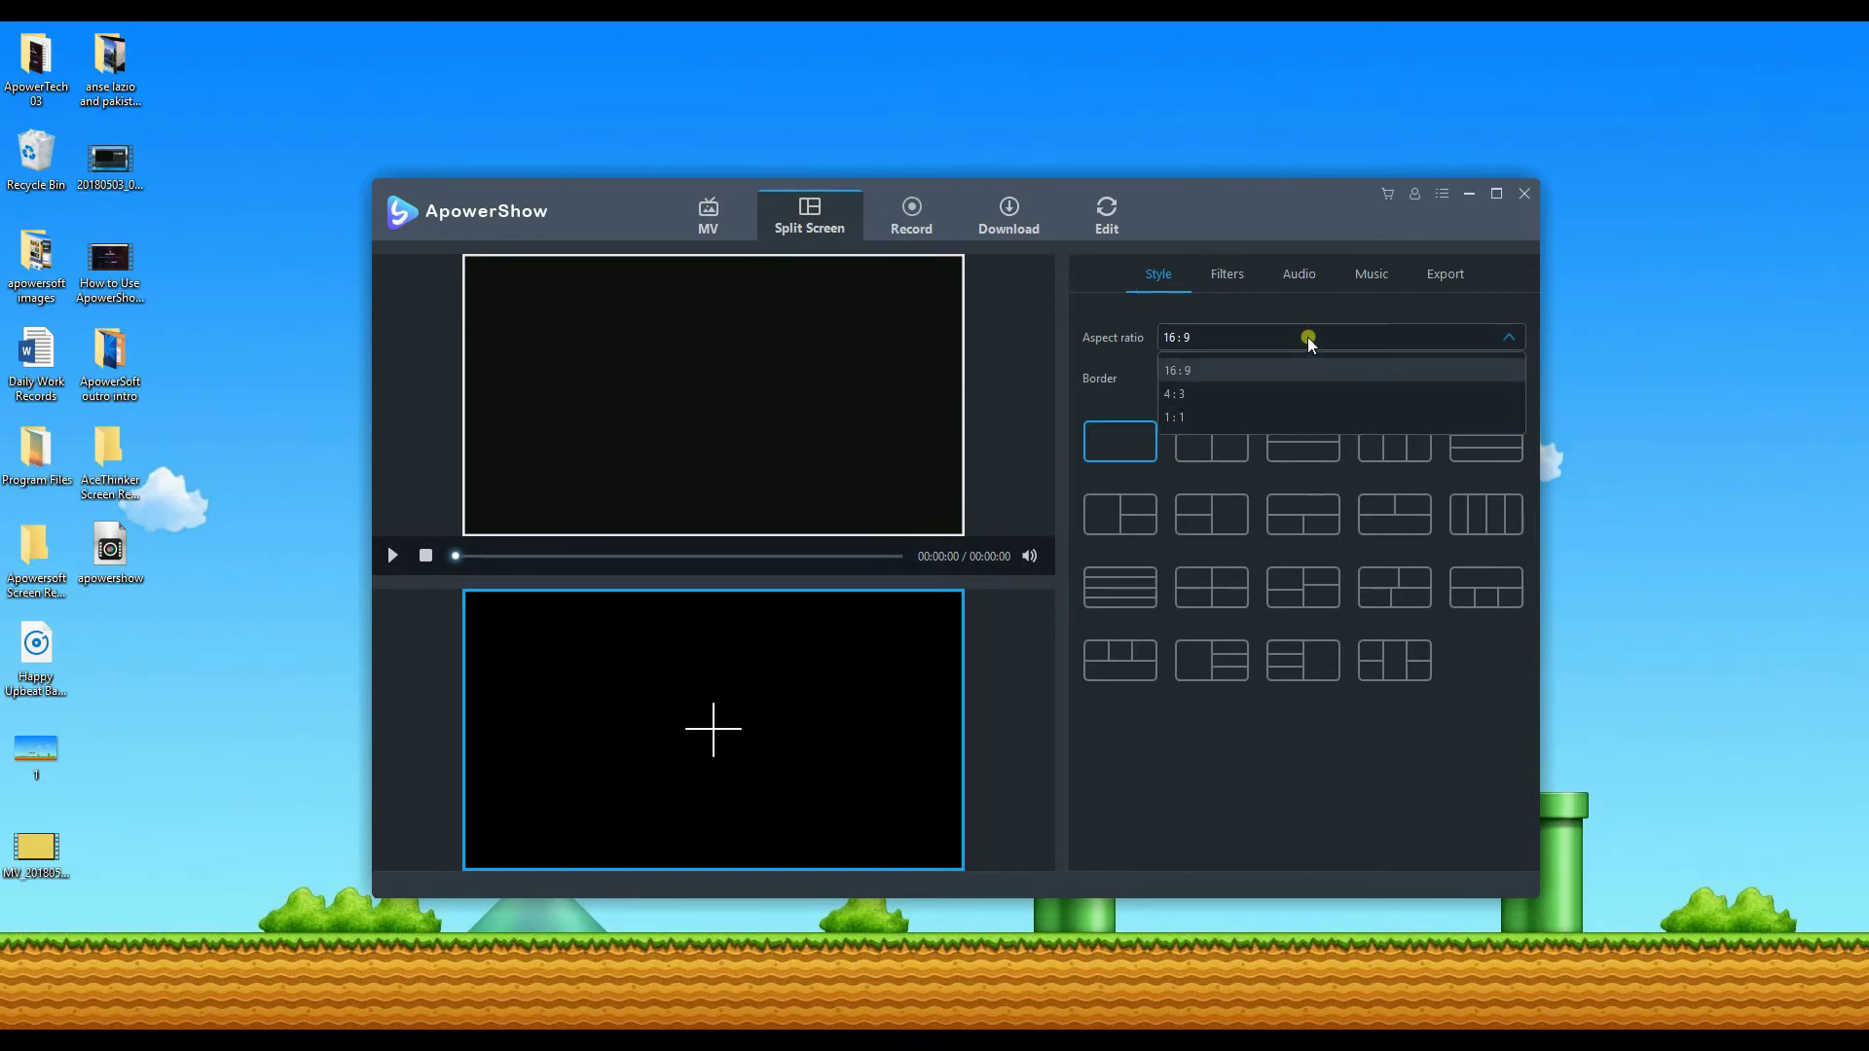
{"action": "left_click", "coordinate": [1307, 337]}
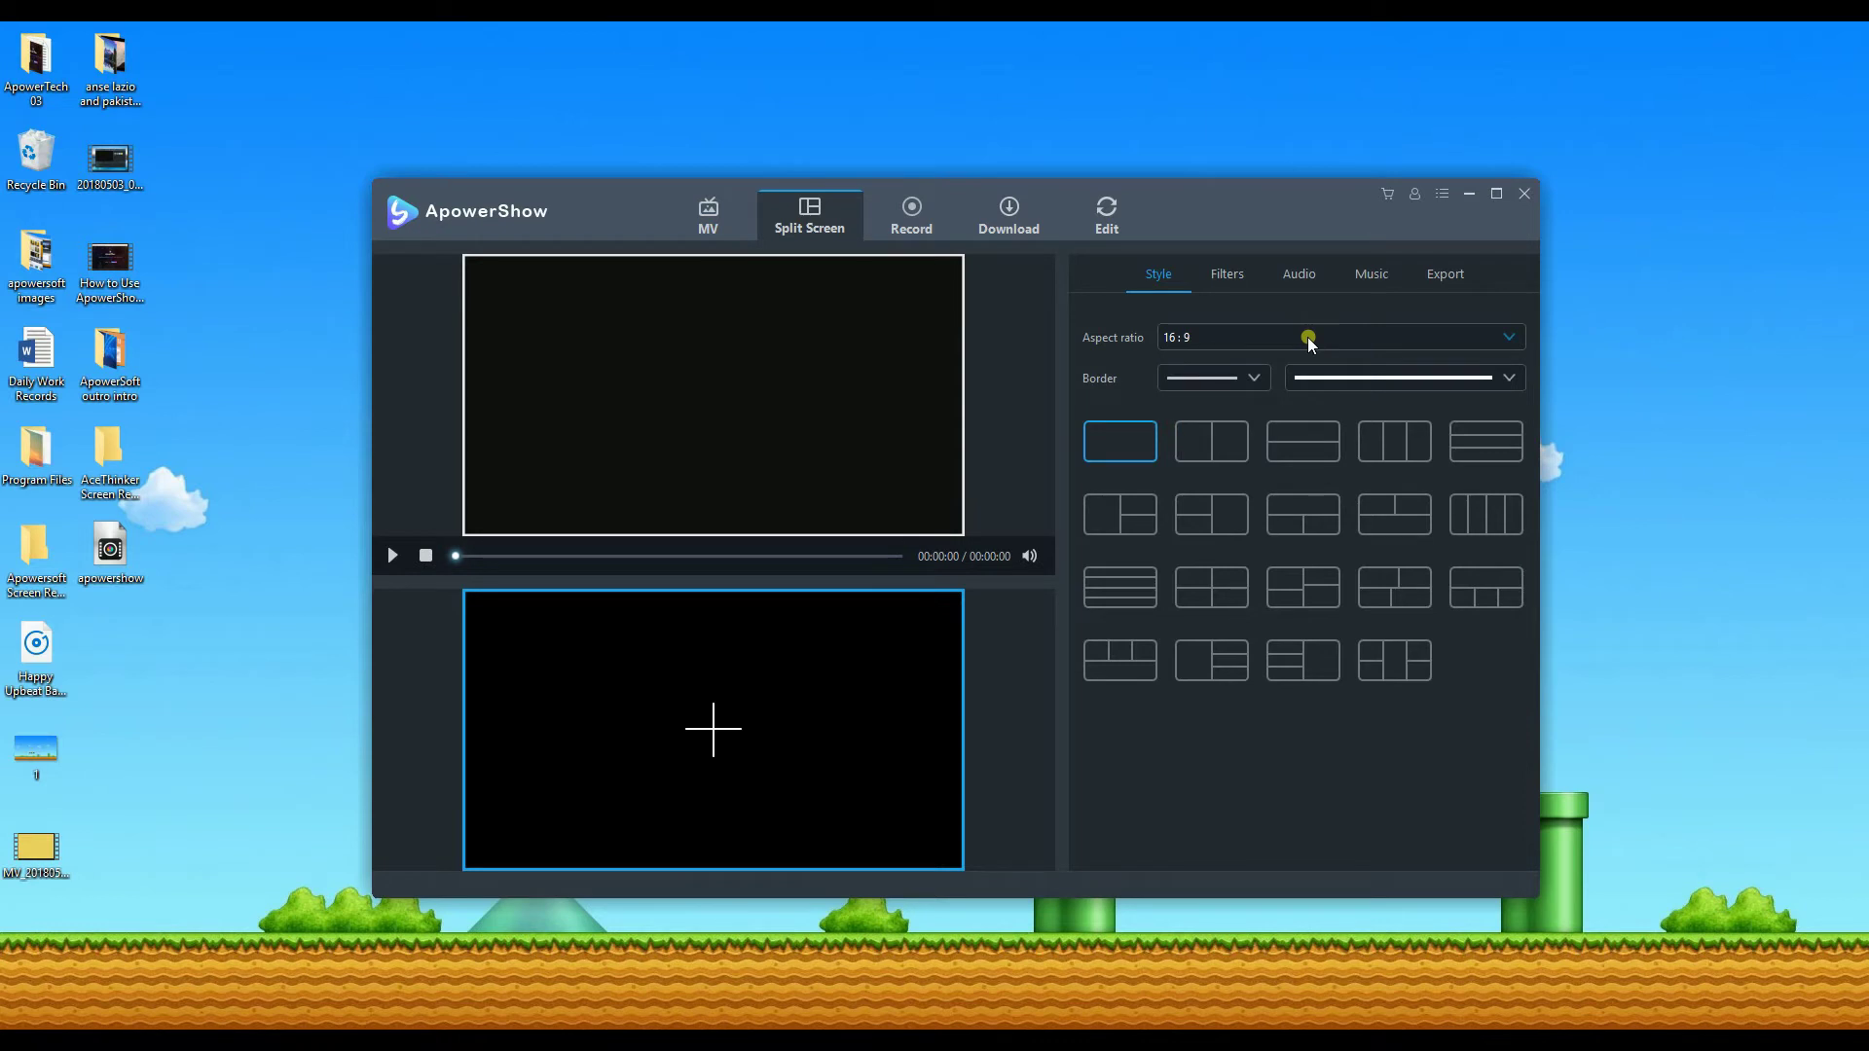
{"action": "left_click_drag", "start_coordinate": [1254, 377], "coordinate": [1250, 378]}
{"action": "left_click", "coordinate": [1251, 379]}
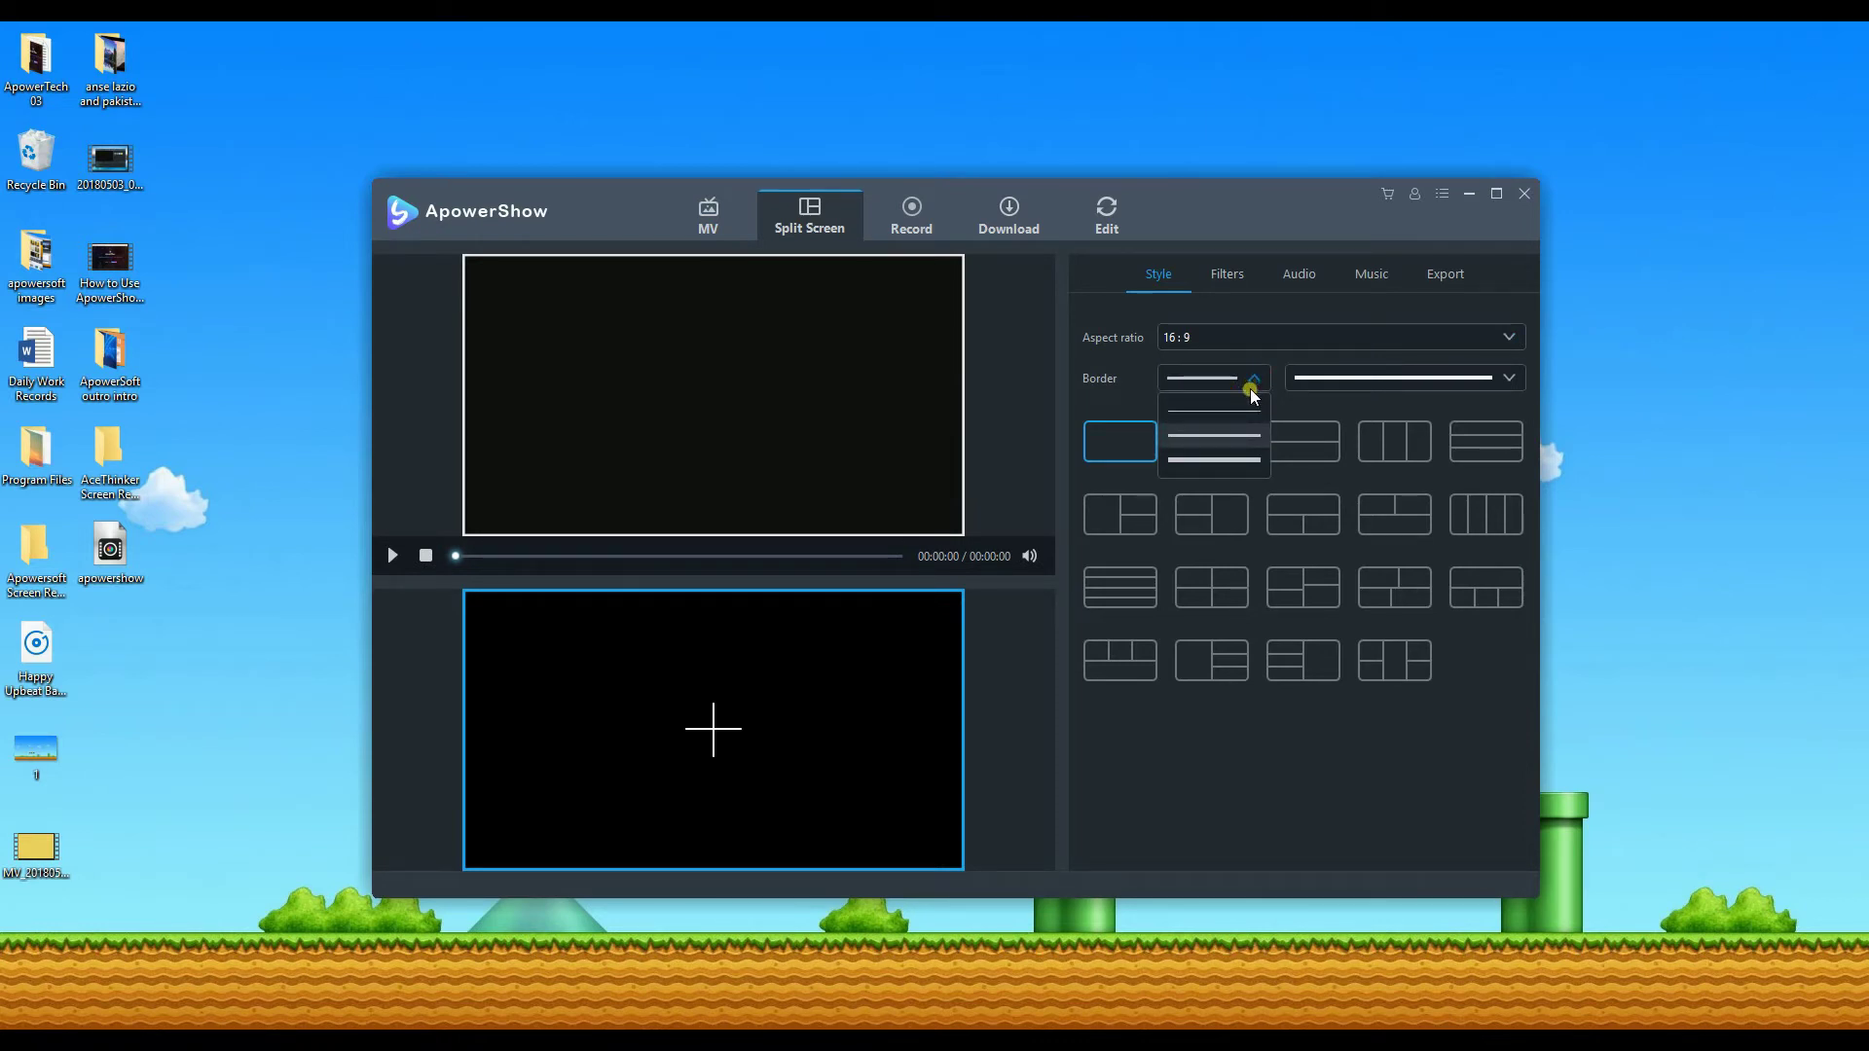
{"action": "left_click", "coordinate": [1247, 405]}
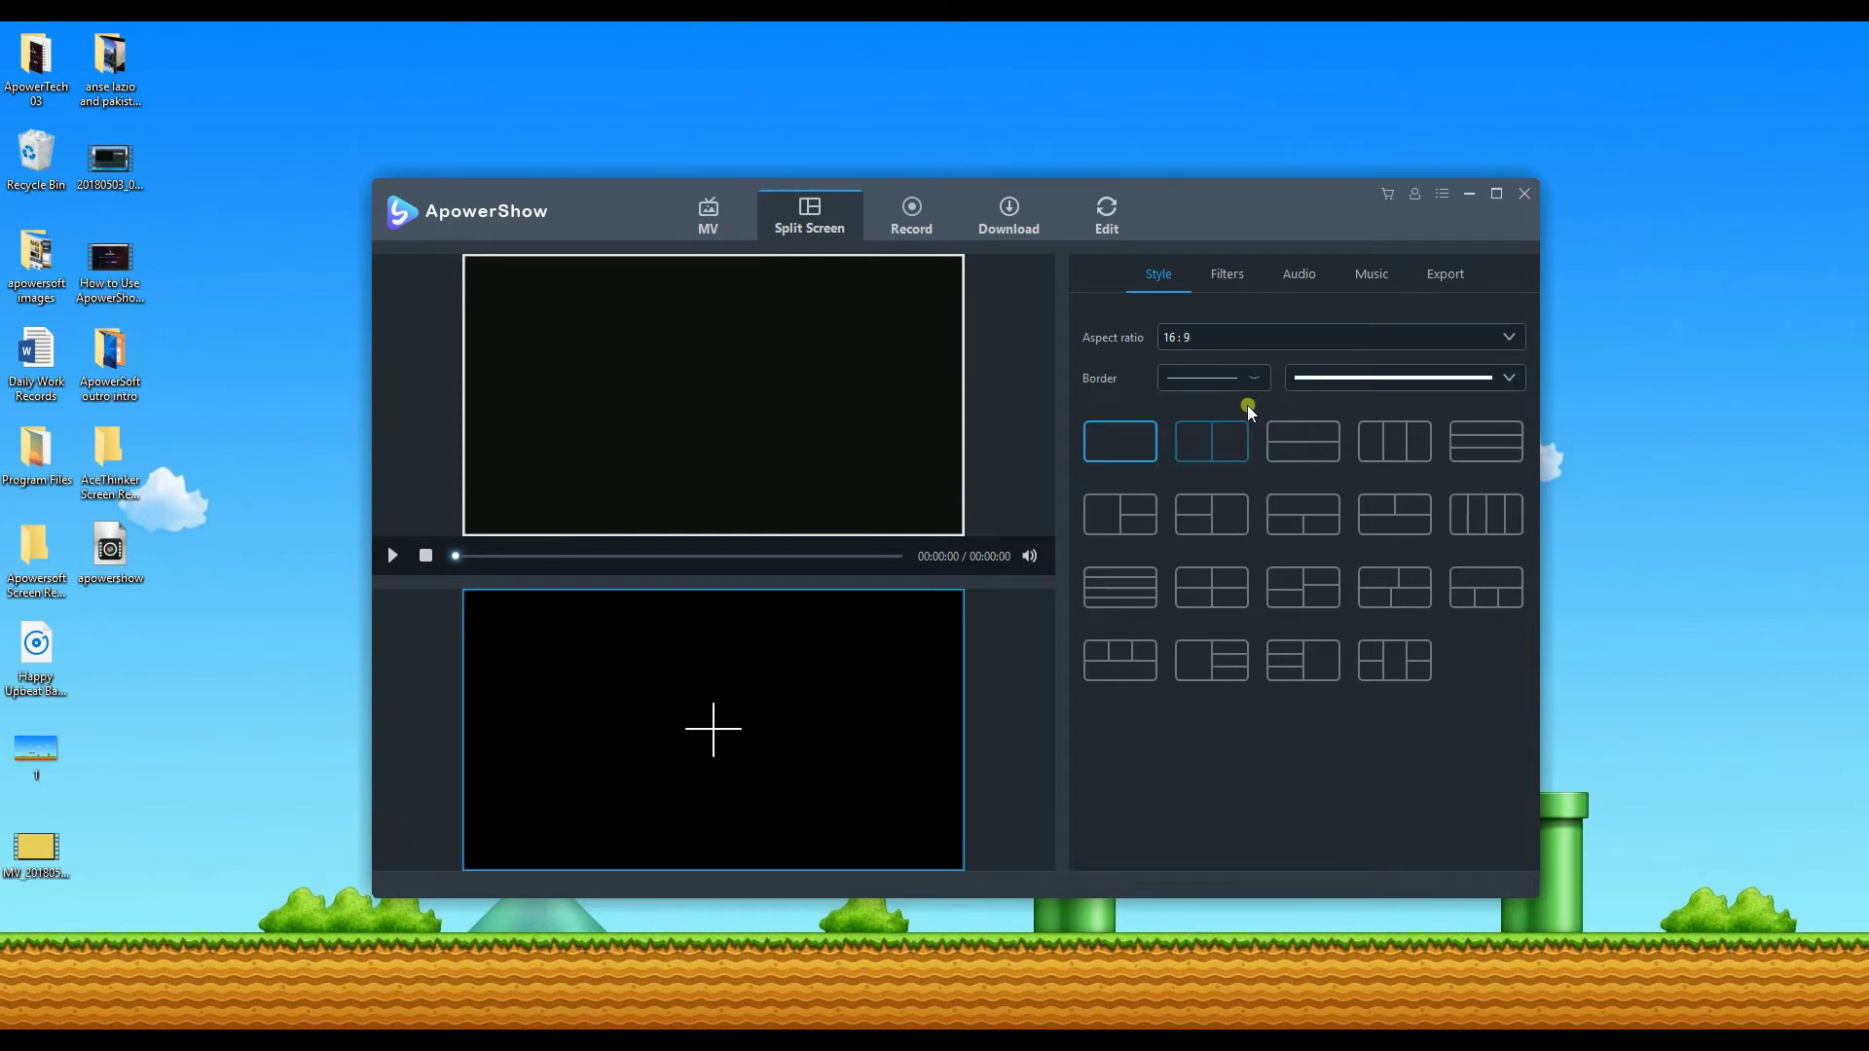
{"action": "left_click", "coordinate": [1517, 377]}
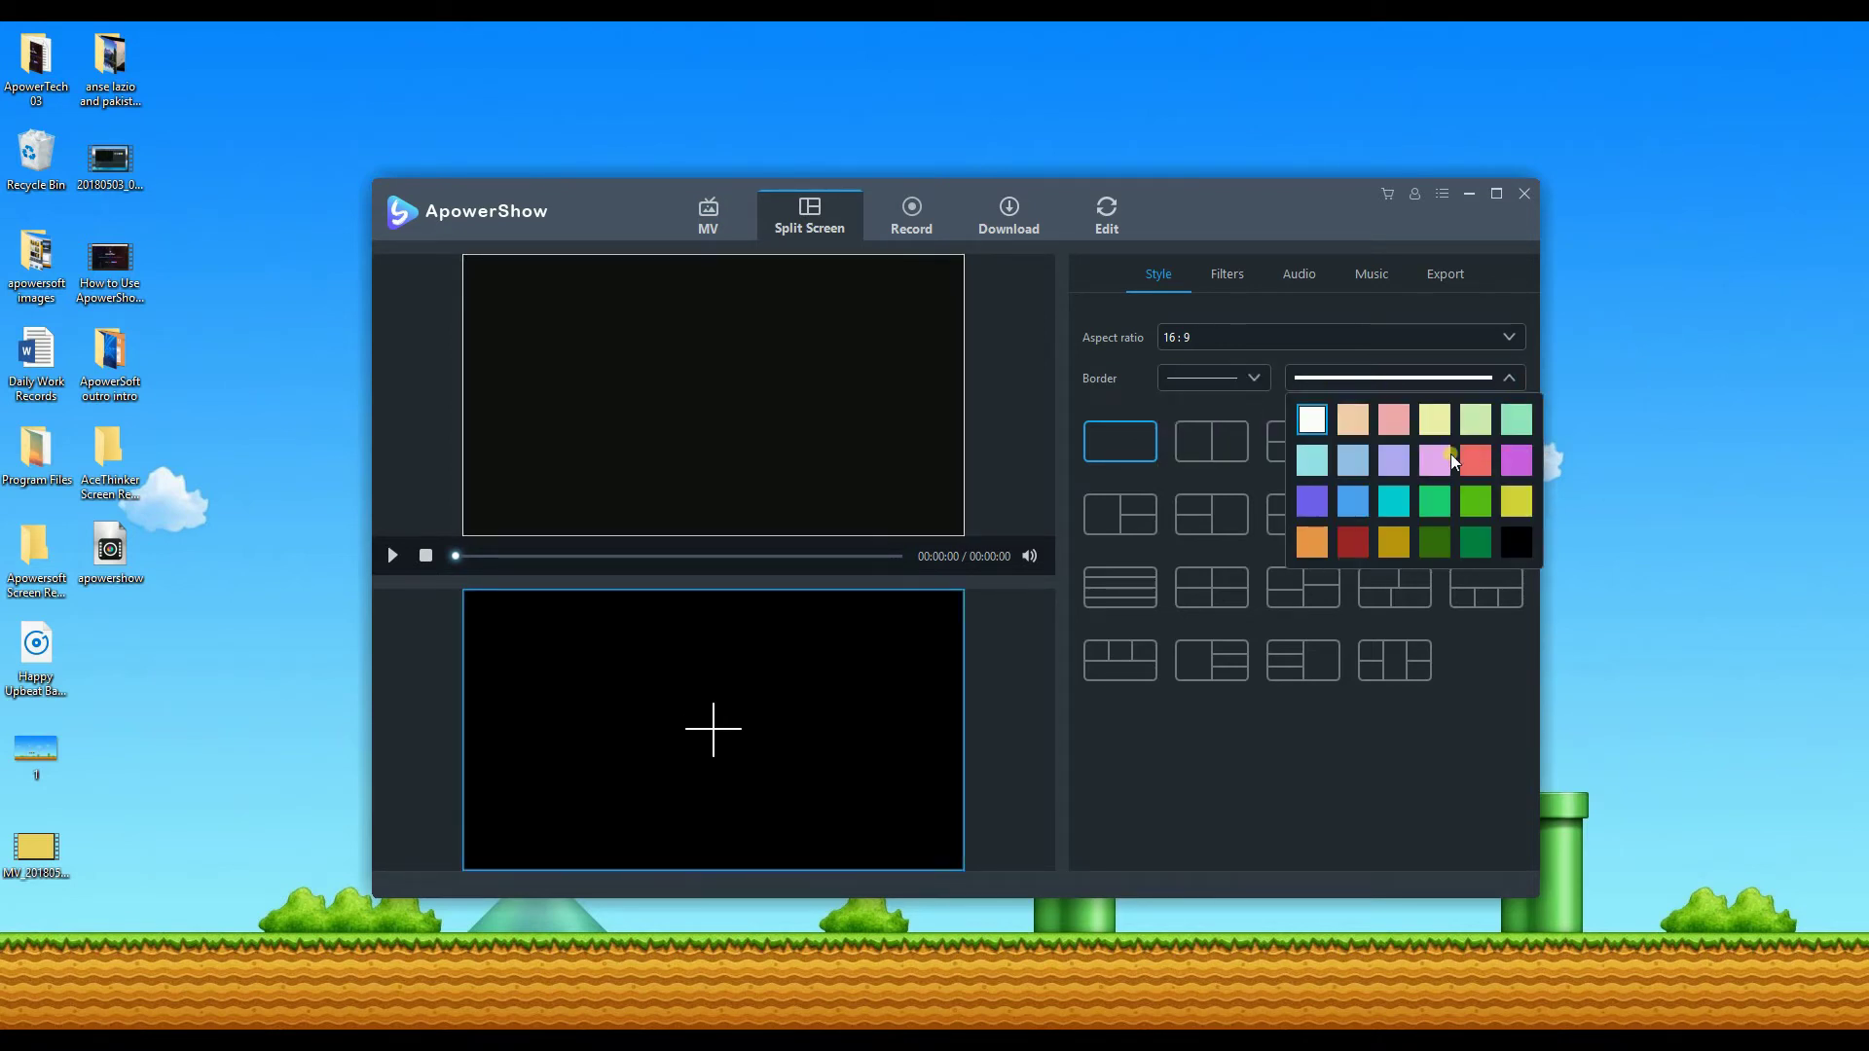
{"action": "left_click", "coordinate": [1391, 464]}
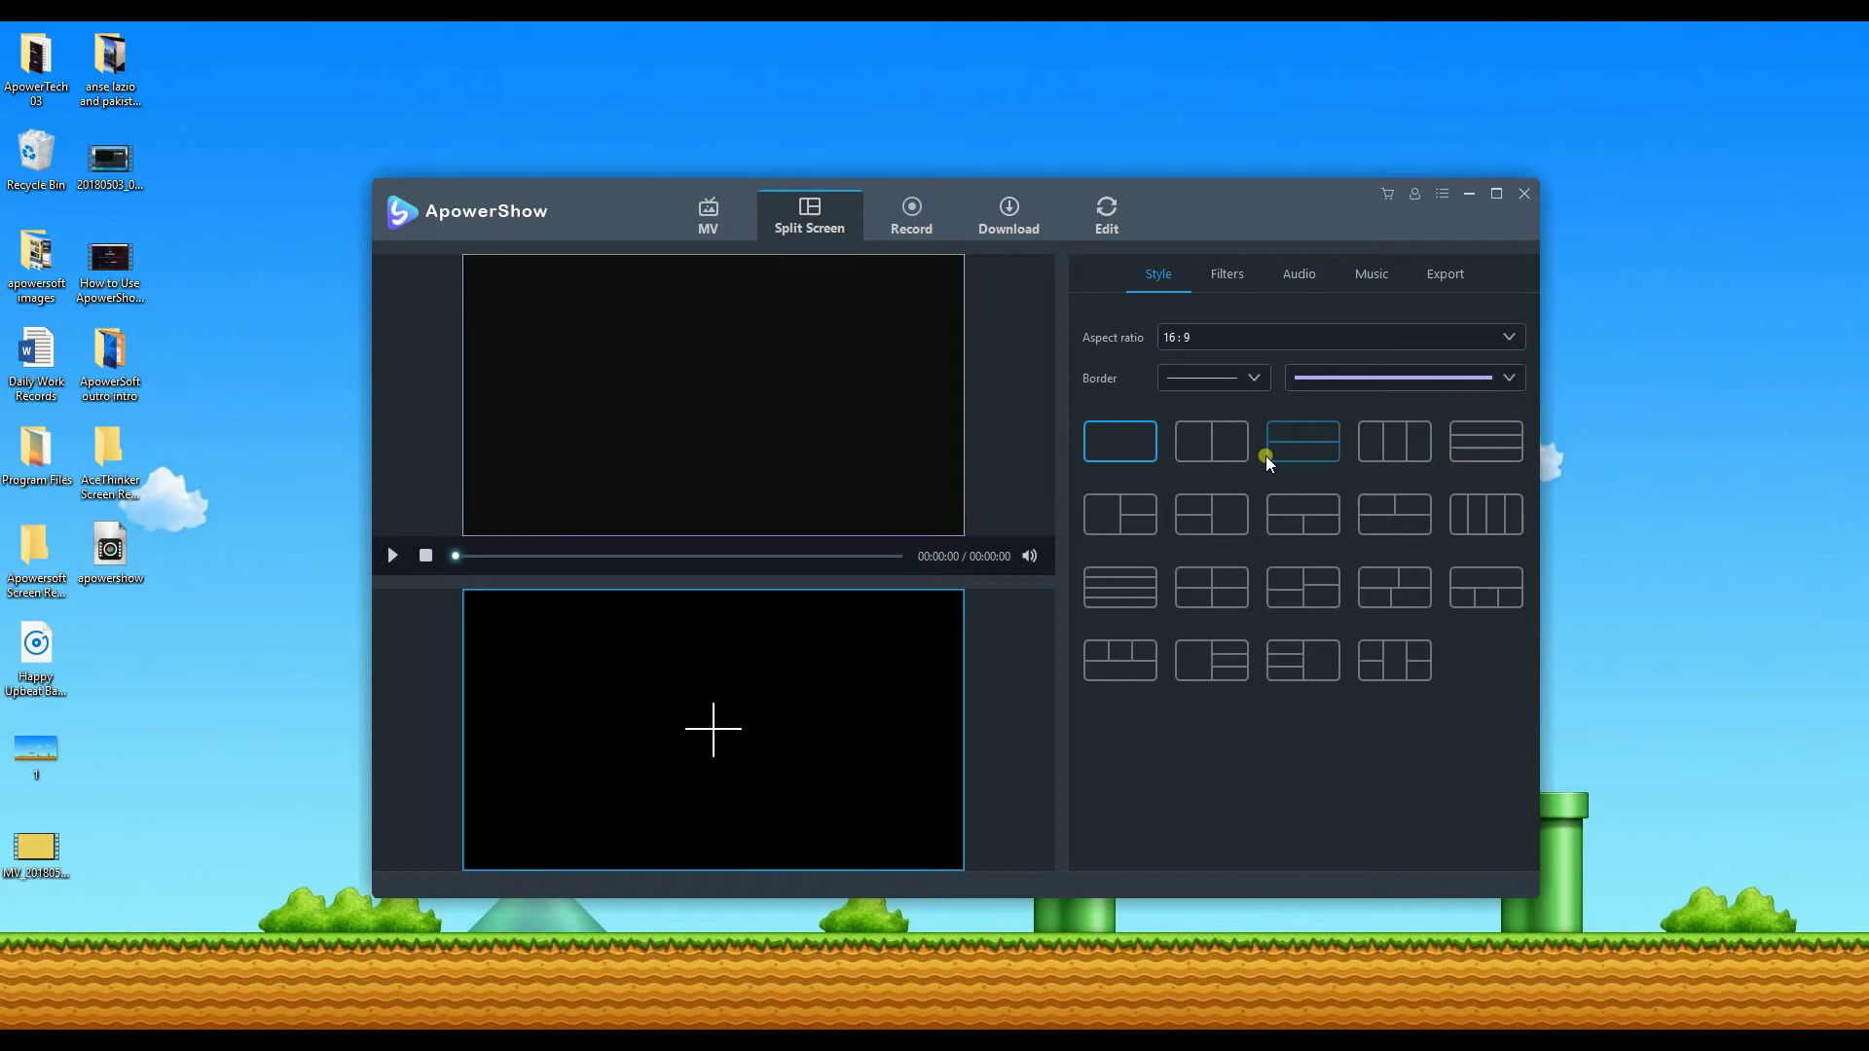
- Try several split layouts, then settle on two side-by-side panels
{"action": "left_click", "coordinate": [1194, 446]}
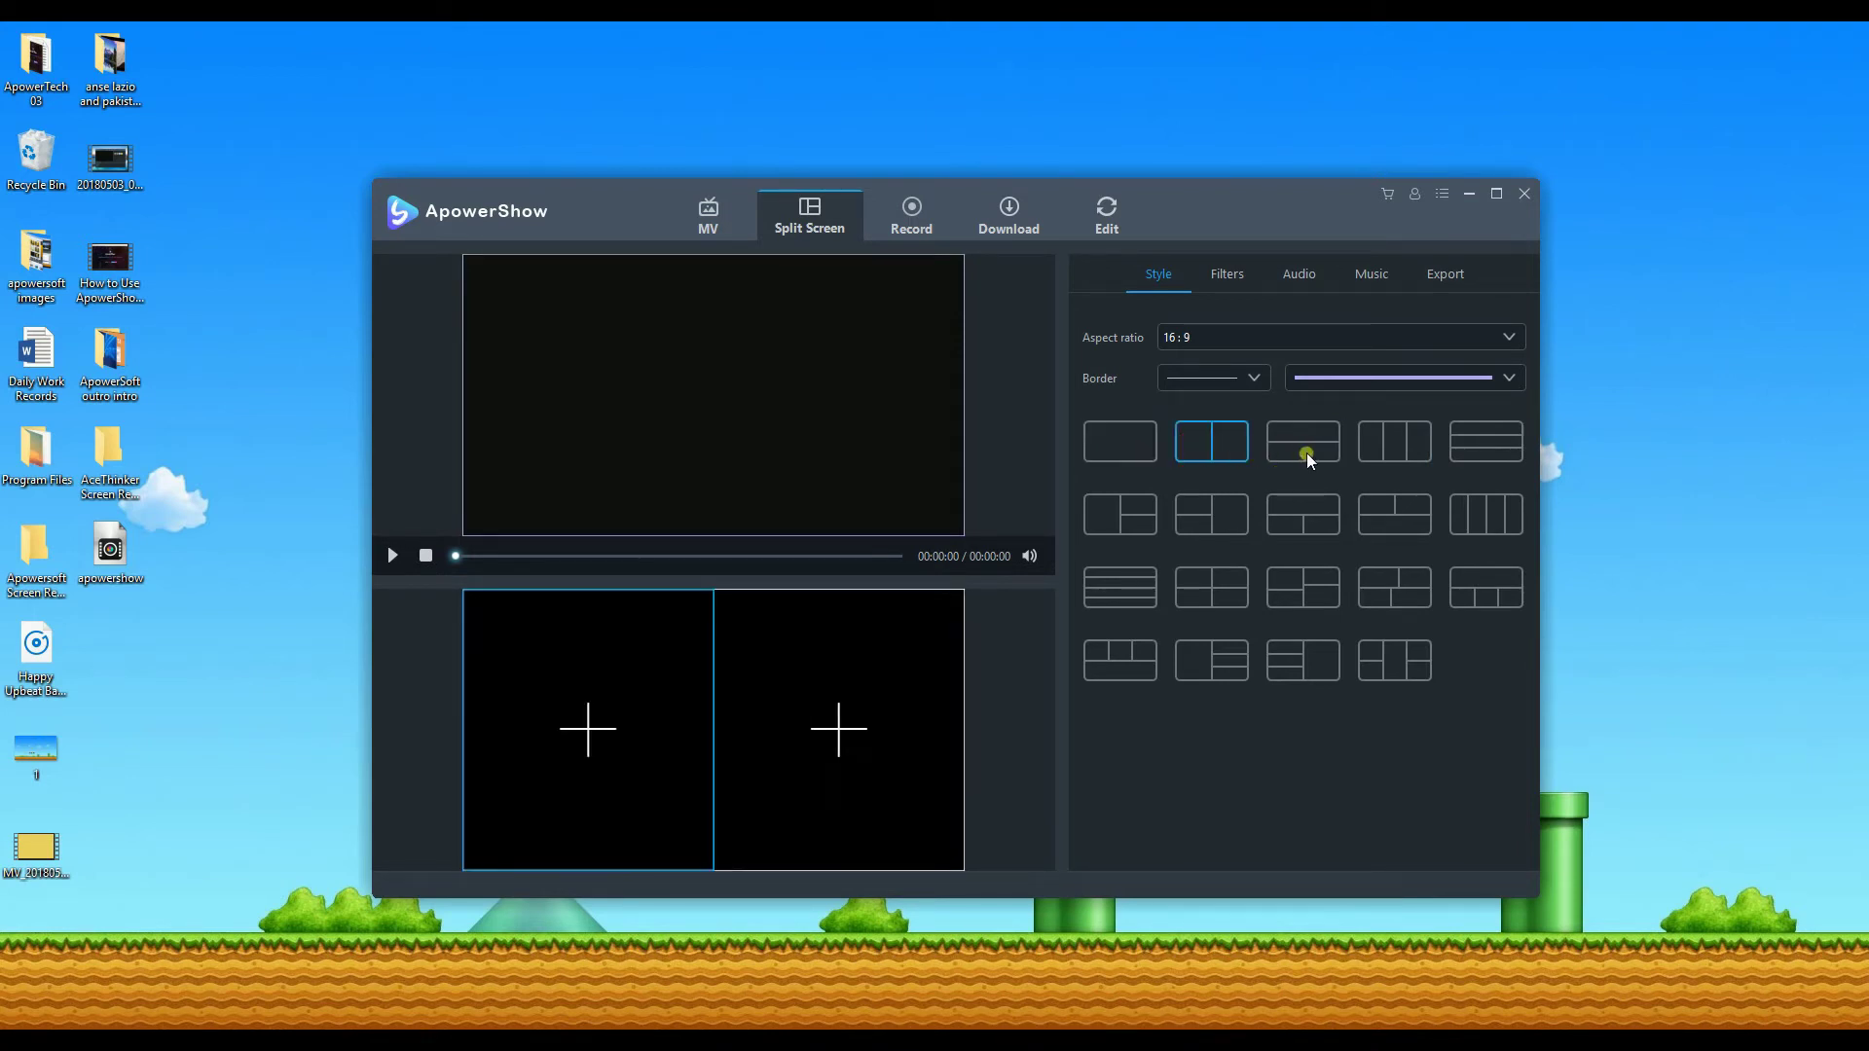
{"action": "left_click", "coordinate": [1304, 453]}
{"action": "left_click", "coordinate": [1413, 456]}
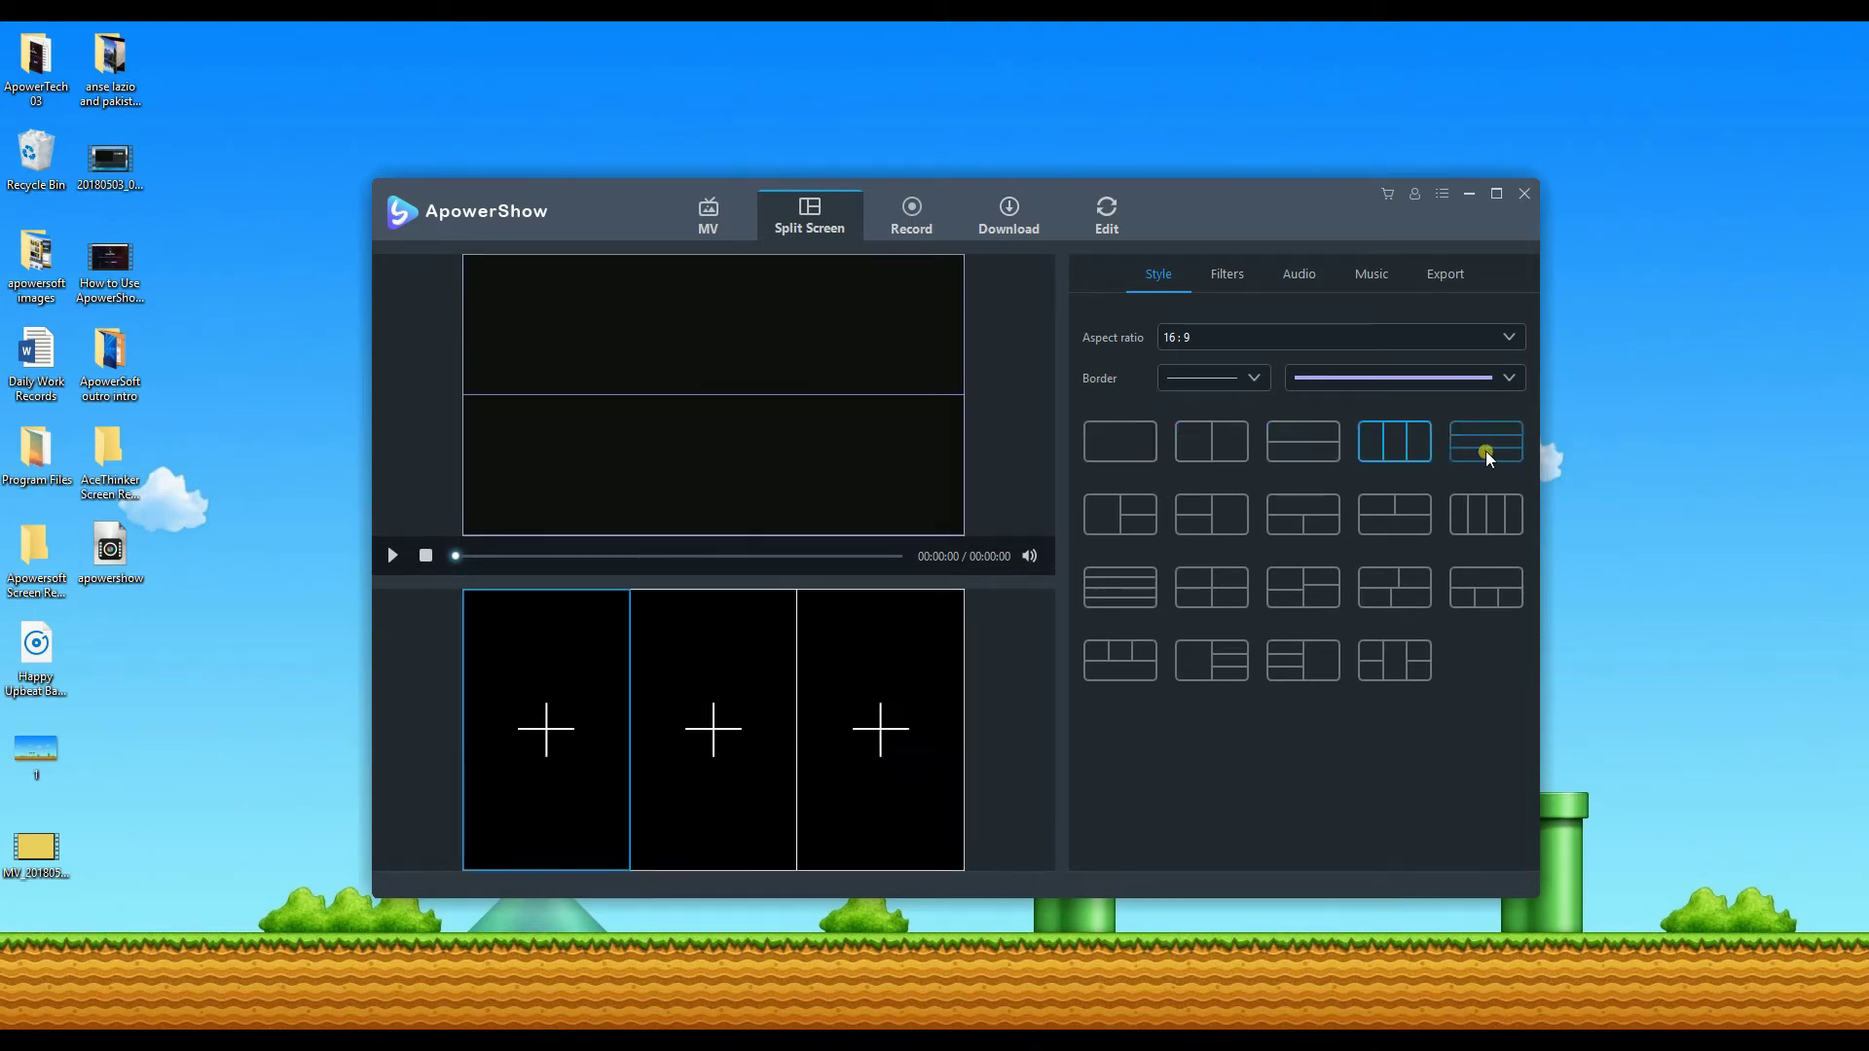
{"action": "left_click", "coordinate": [1487, 452]}
{"action": "left_click", "coordinate": [1127, 523]}
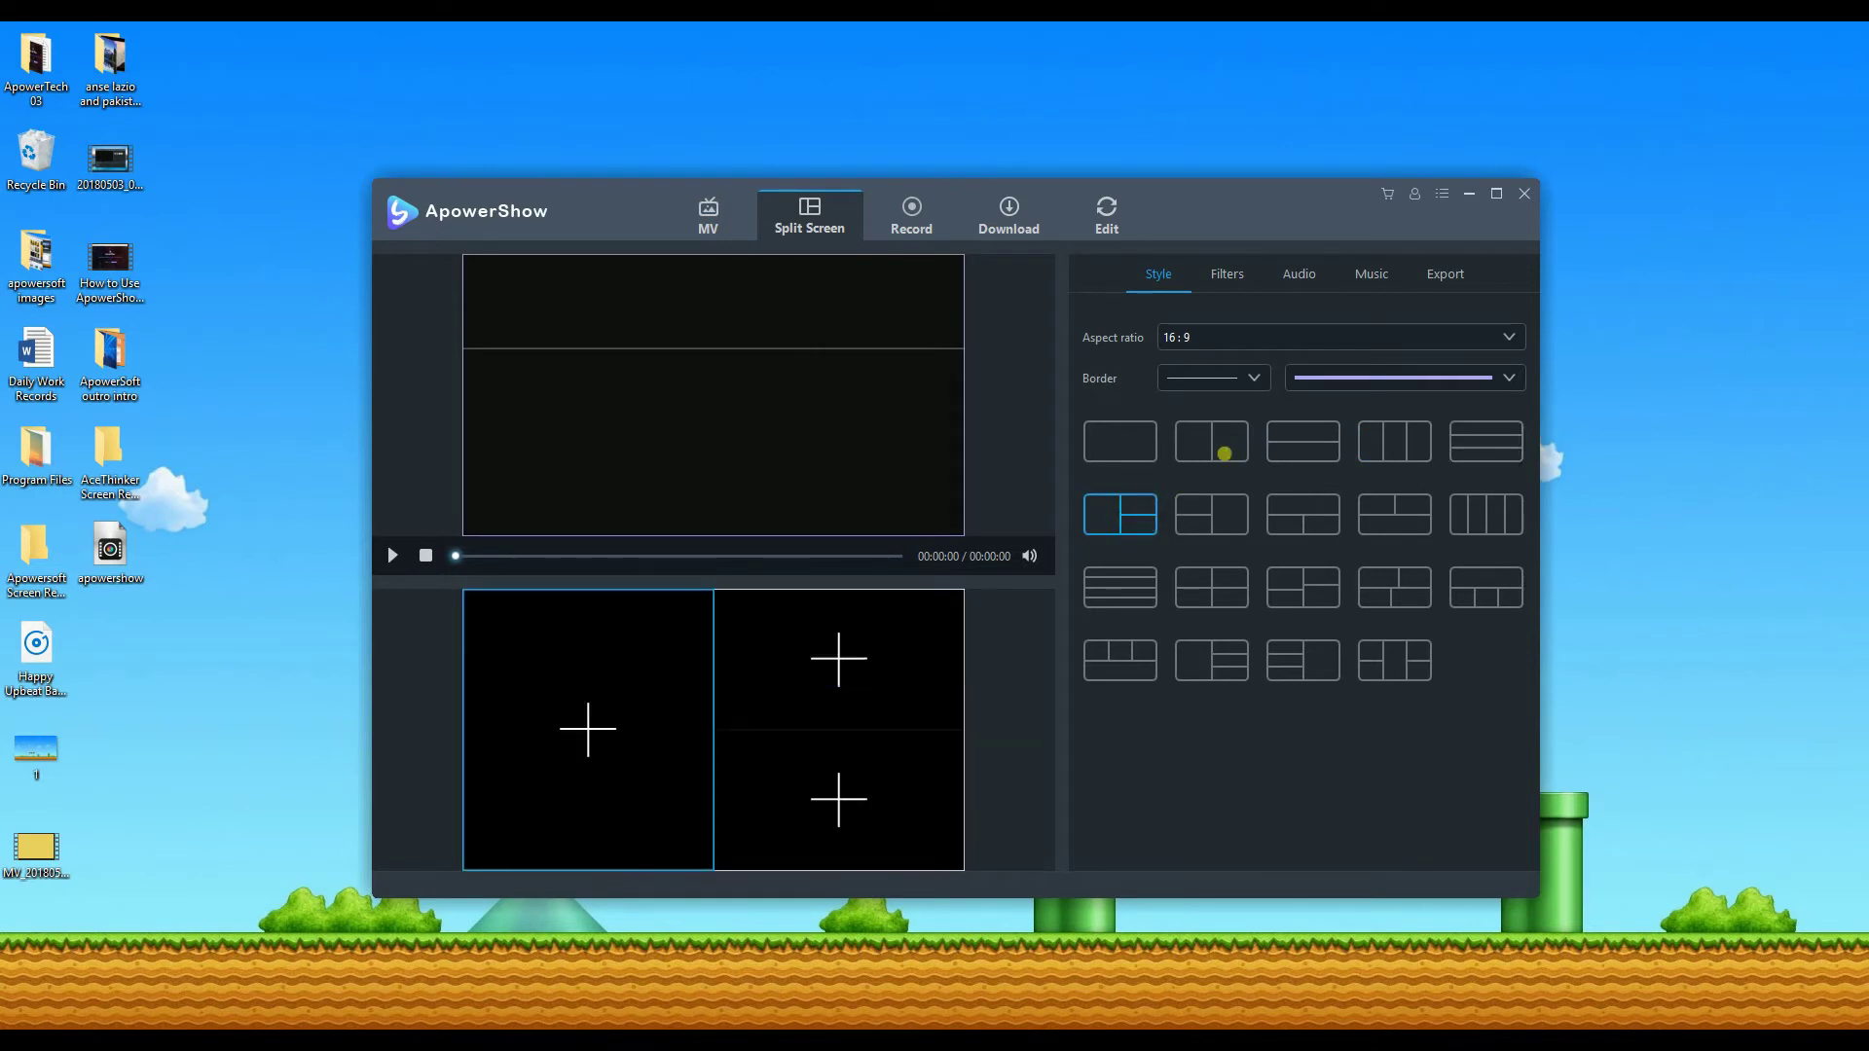
{"action": "left_click", "coordinate": [1224, 448]}
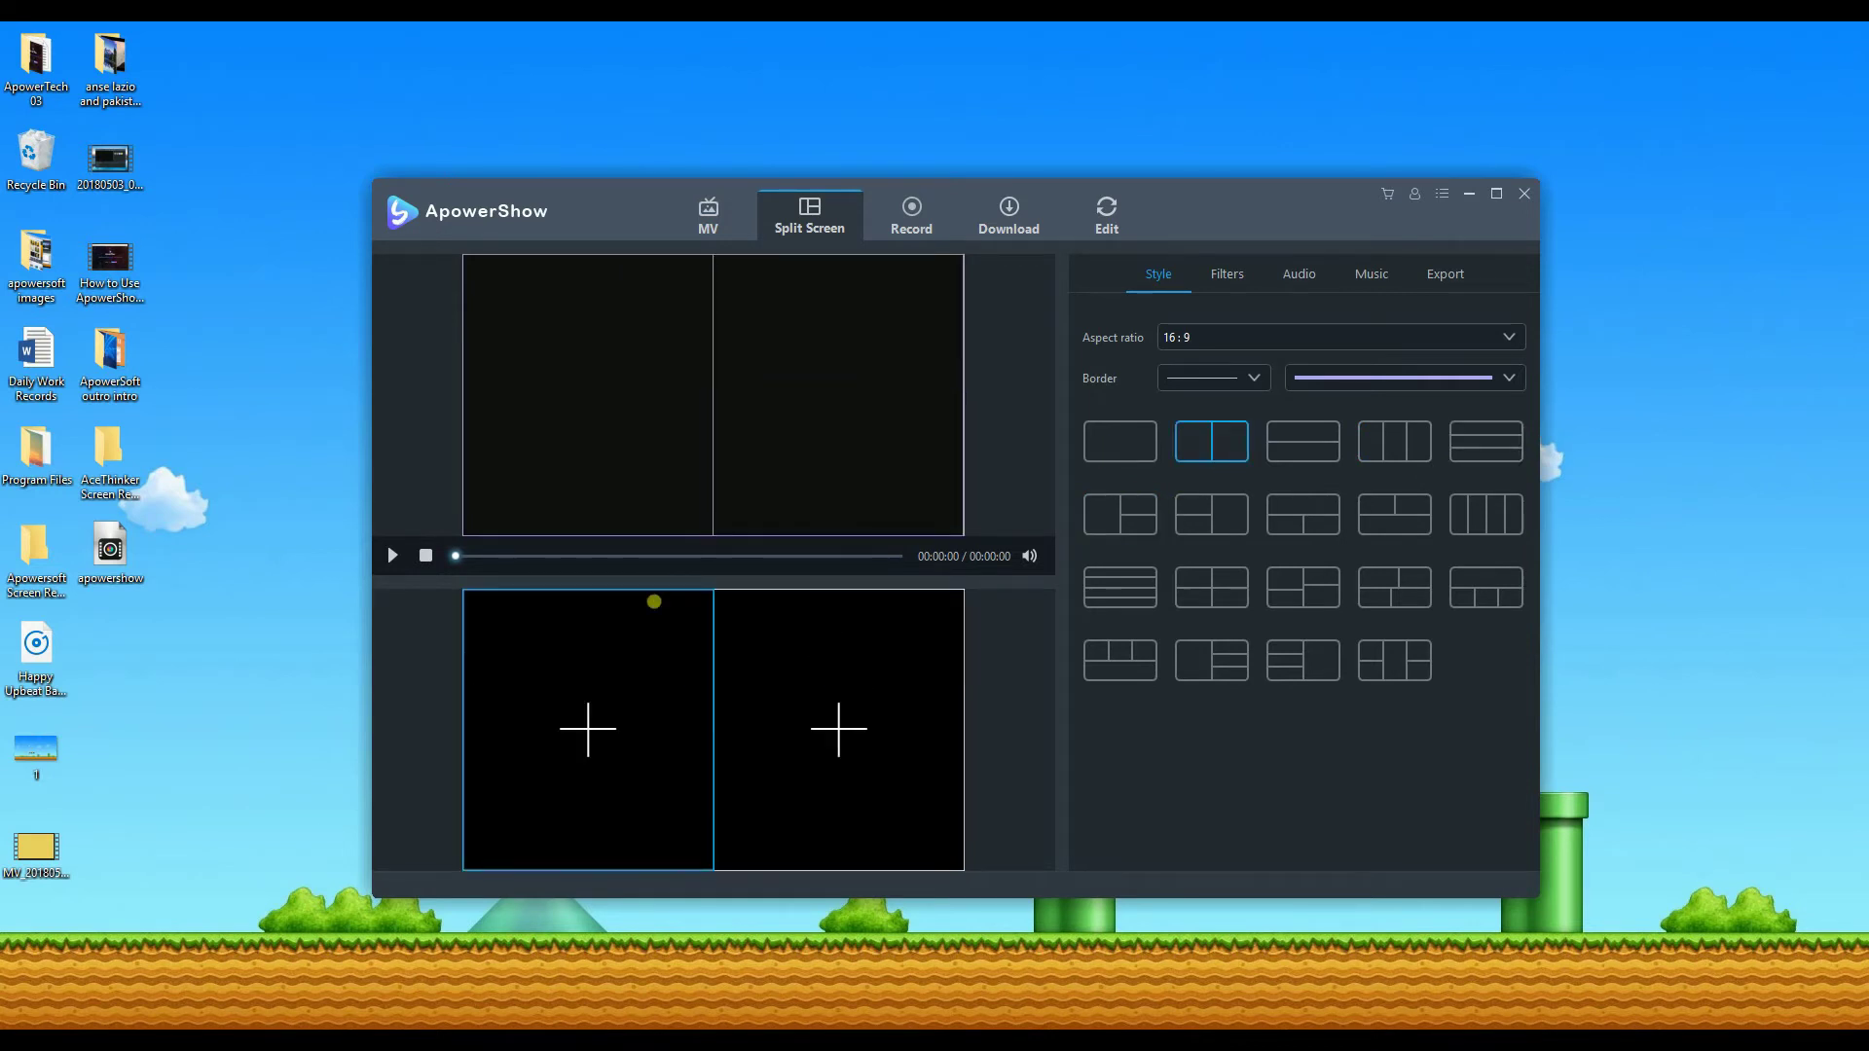
- Load the Anse Lazio beach video into the left panel
{"action": "left_click", "coordinate": [596, 744]}
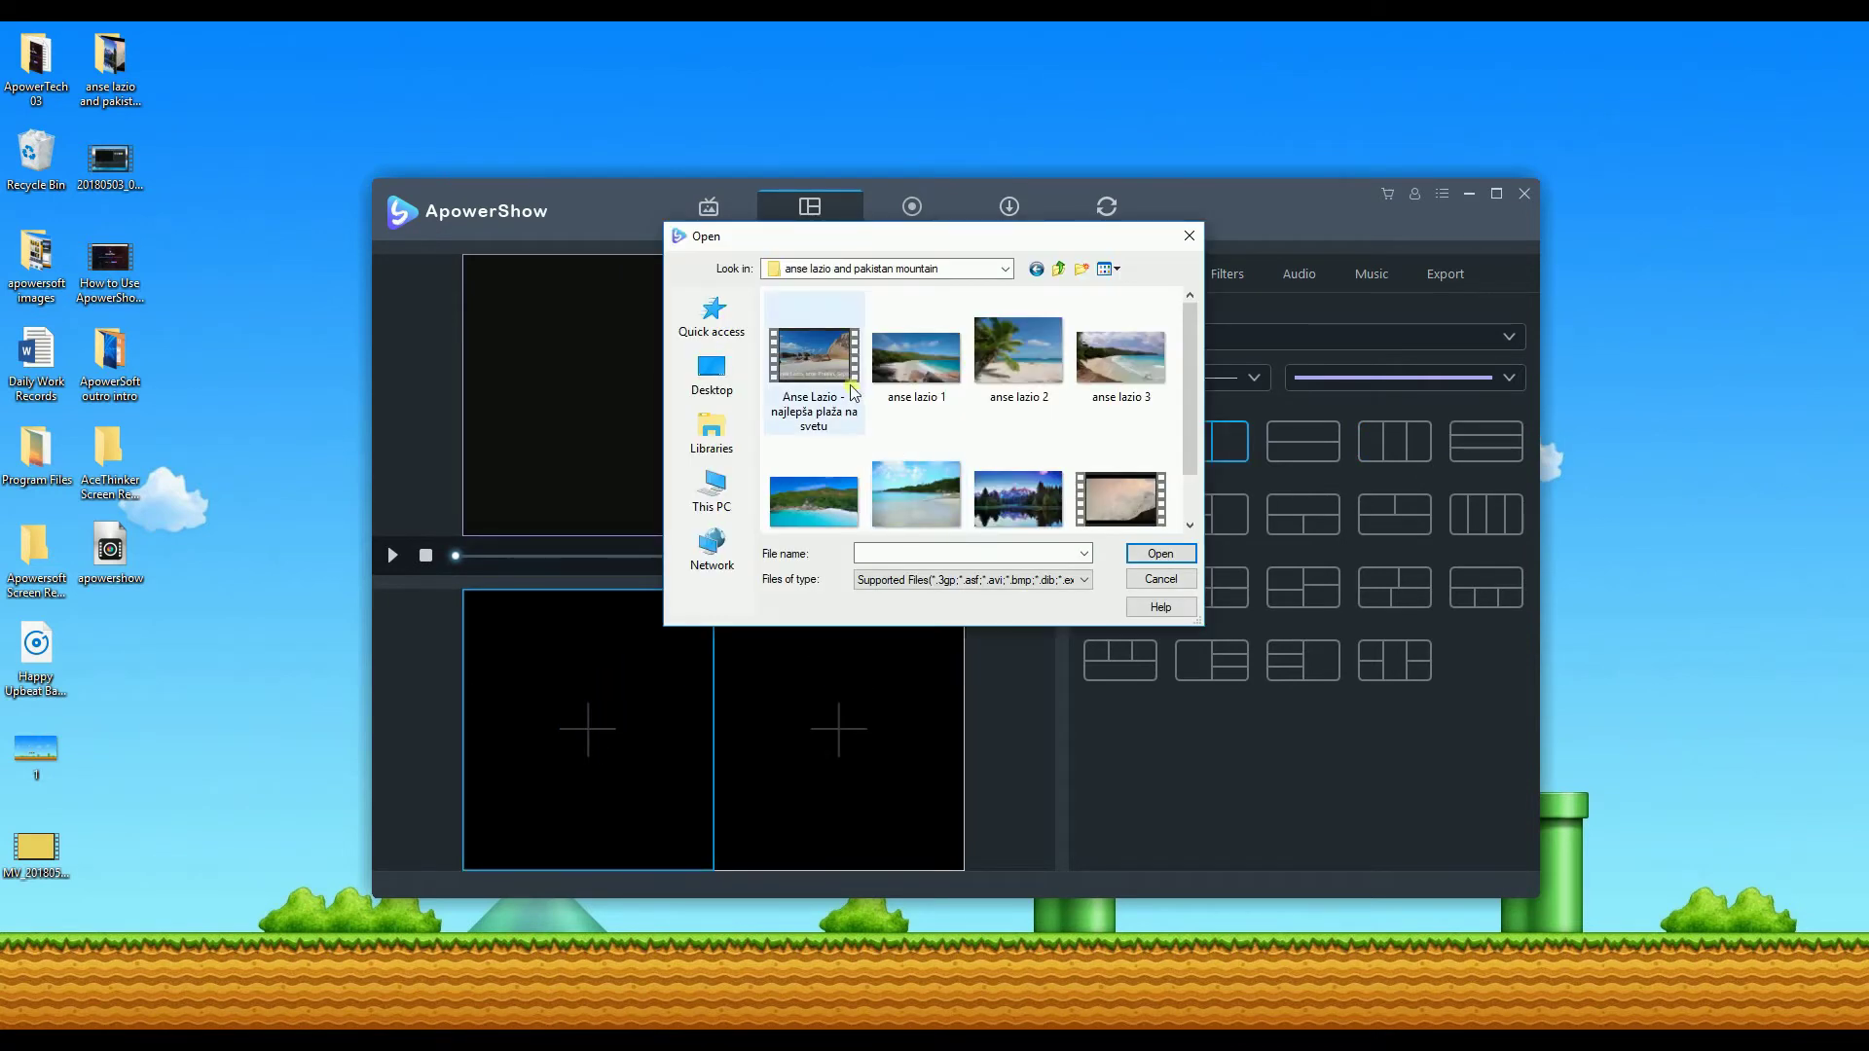
{"action": "left_click", "coordinate": [817, 362]}
{"action": "left_click", "coordinate": [1145, 555]}
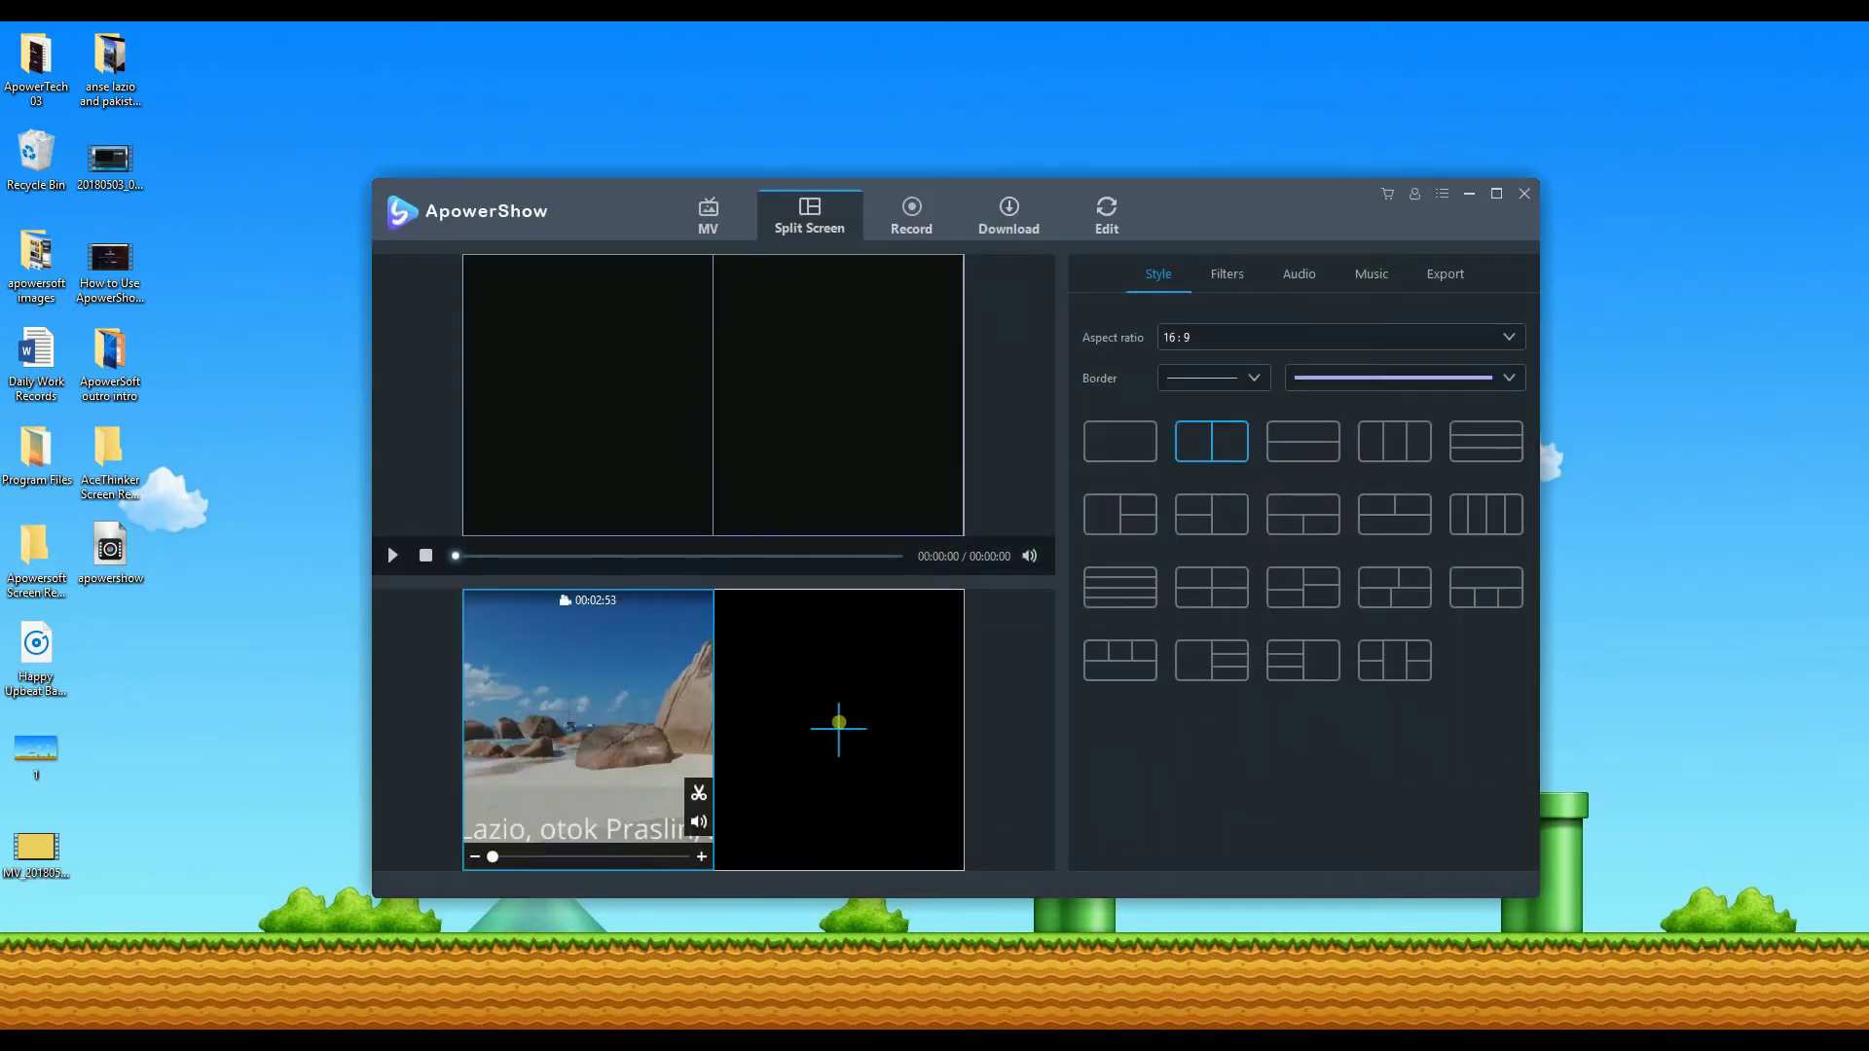
- Load the Pakistan mountain video into the right panel and play the preview
{"action": "left_click", "coordinate": [843, 728]}
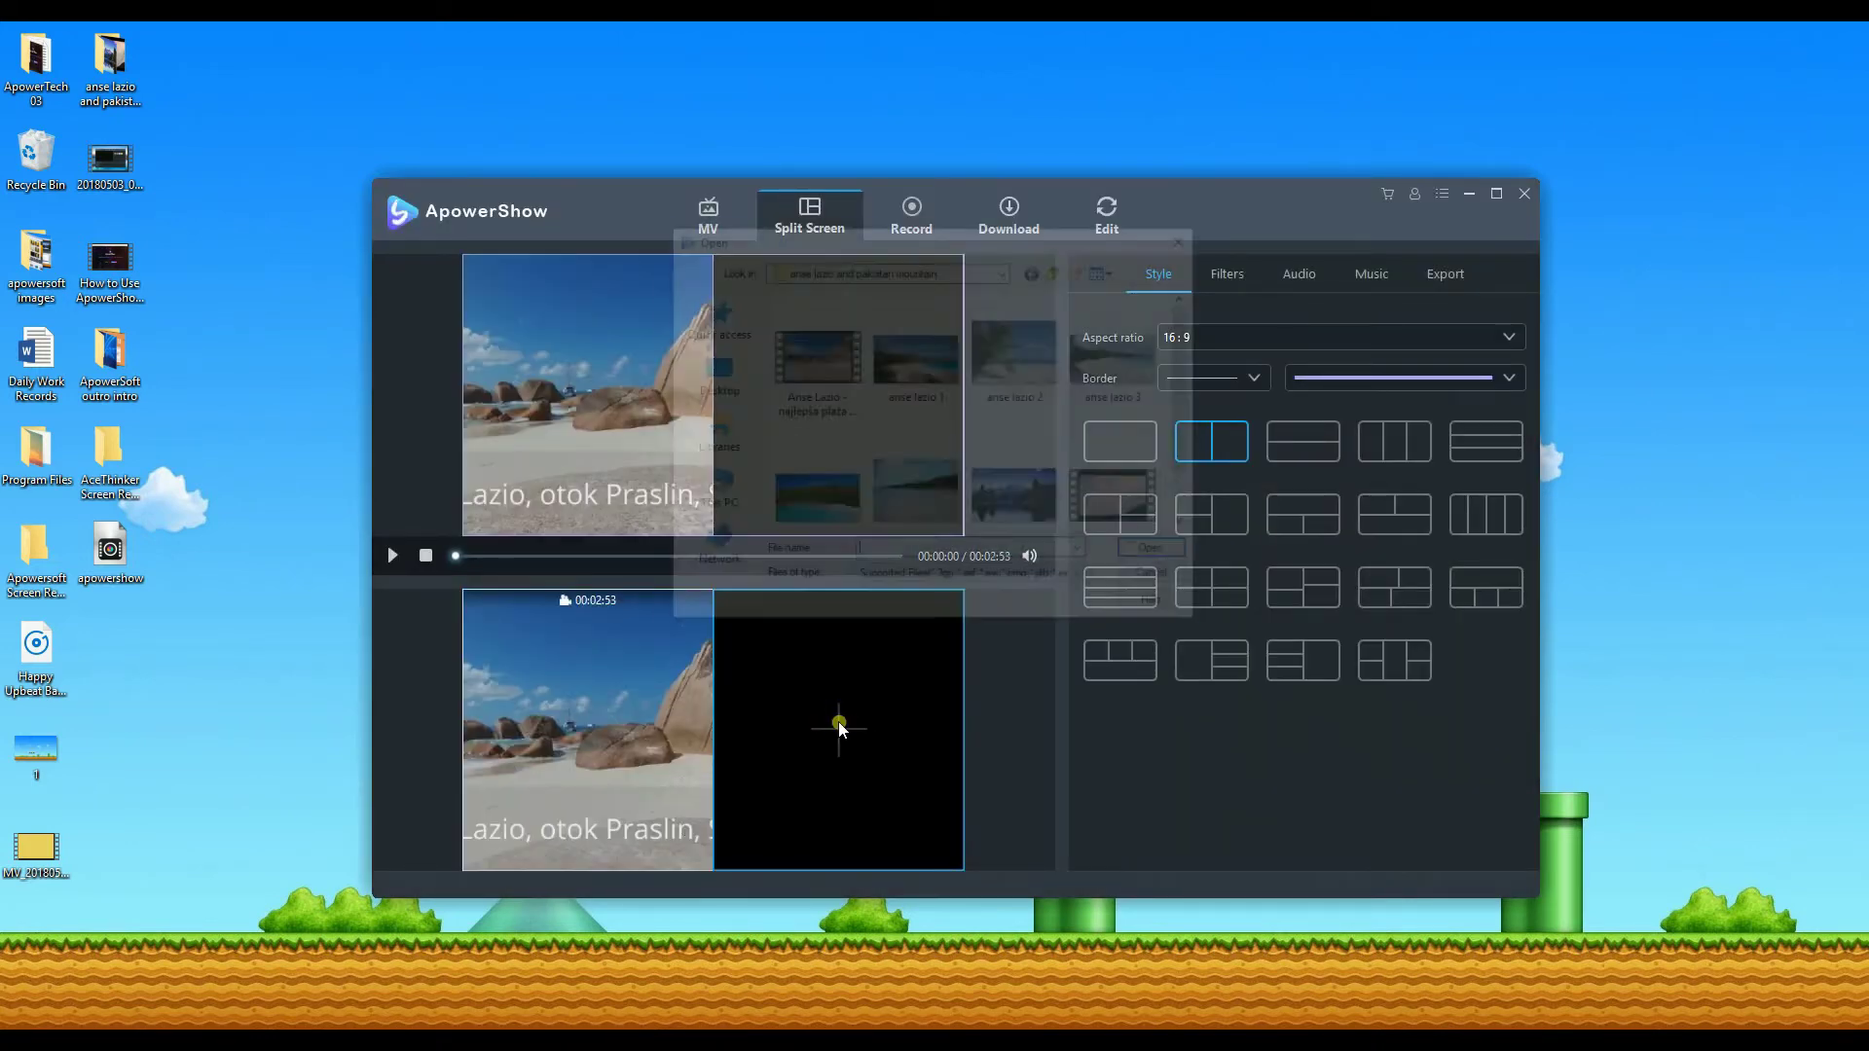
{"action": "scroll", "coordinate": [1002, 461], "scroll_direction": "down", "scroll_amount": 1}
{"action": "left_click", "coordinate": [1103, 457]}
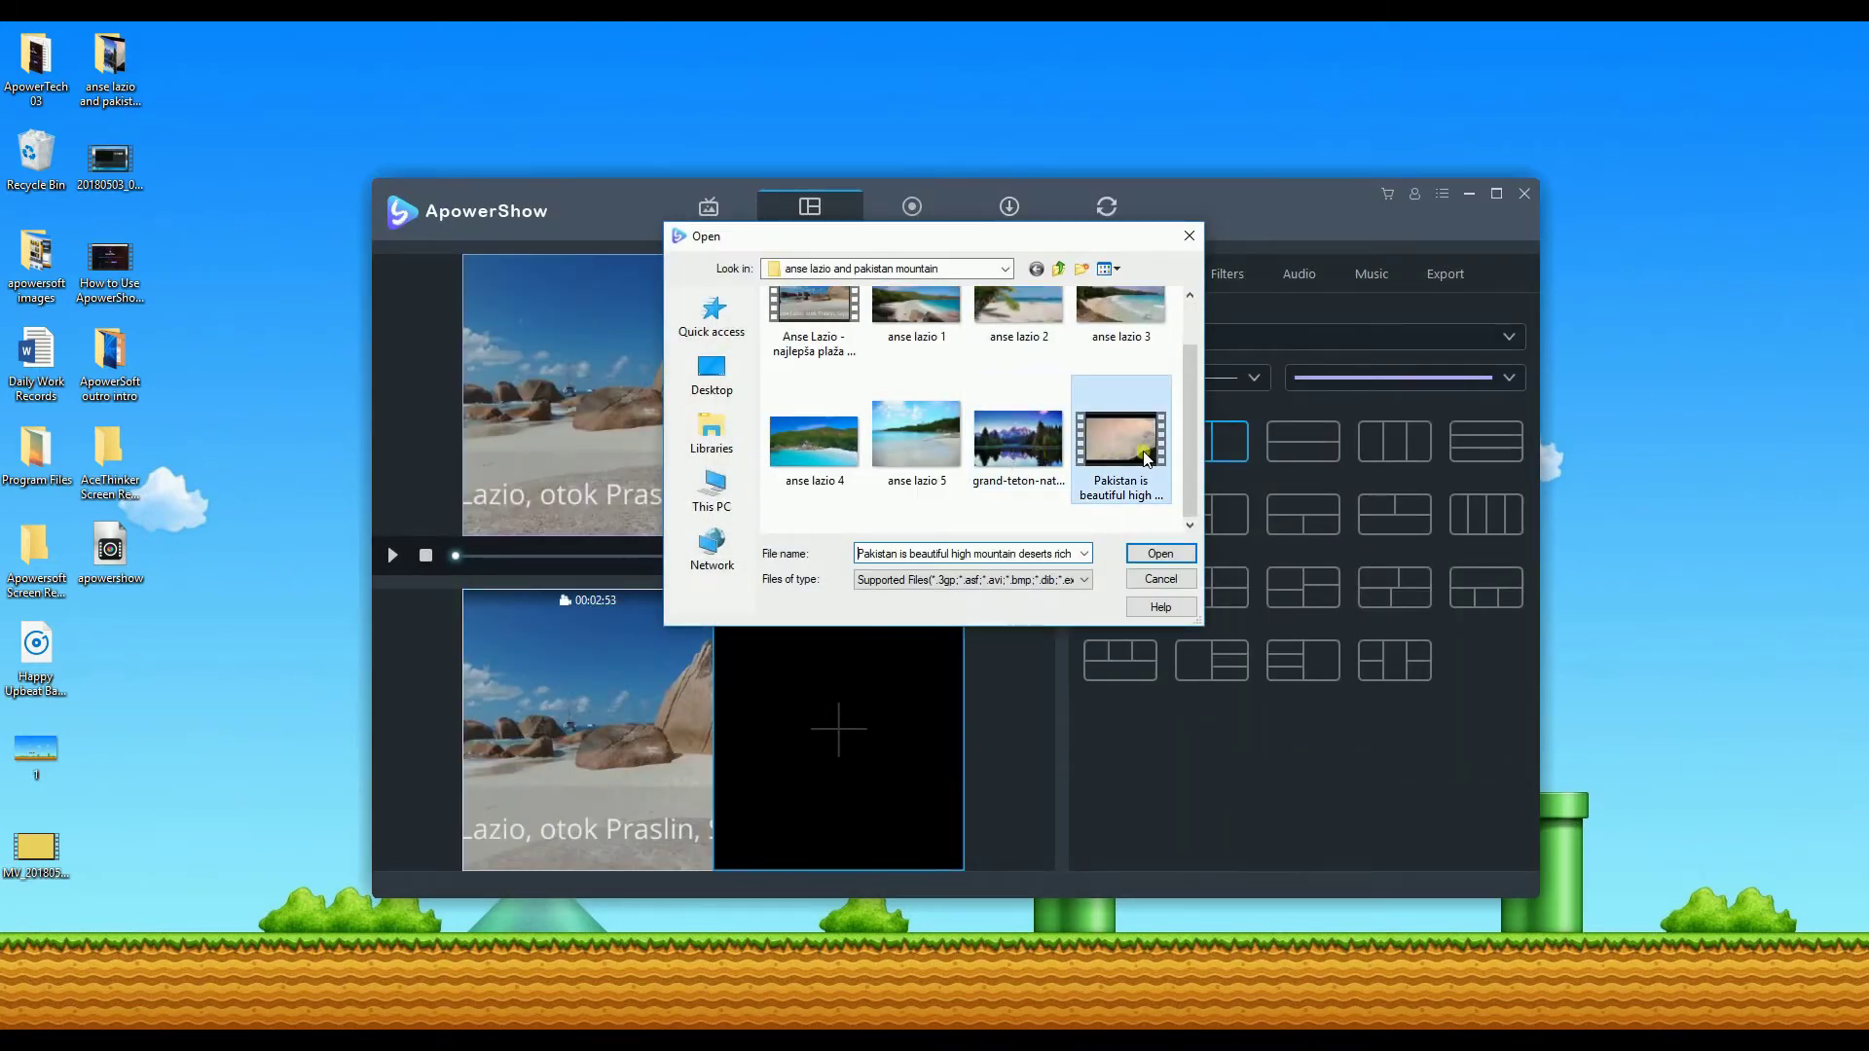
{"action": "left_click", "coordinate": [1178, 555]}
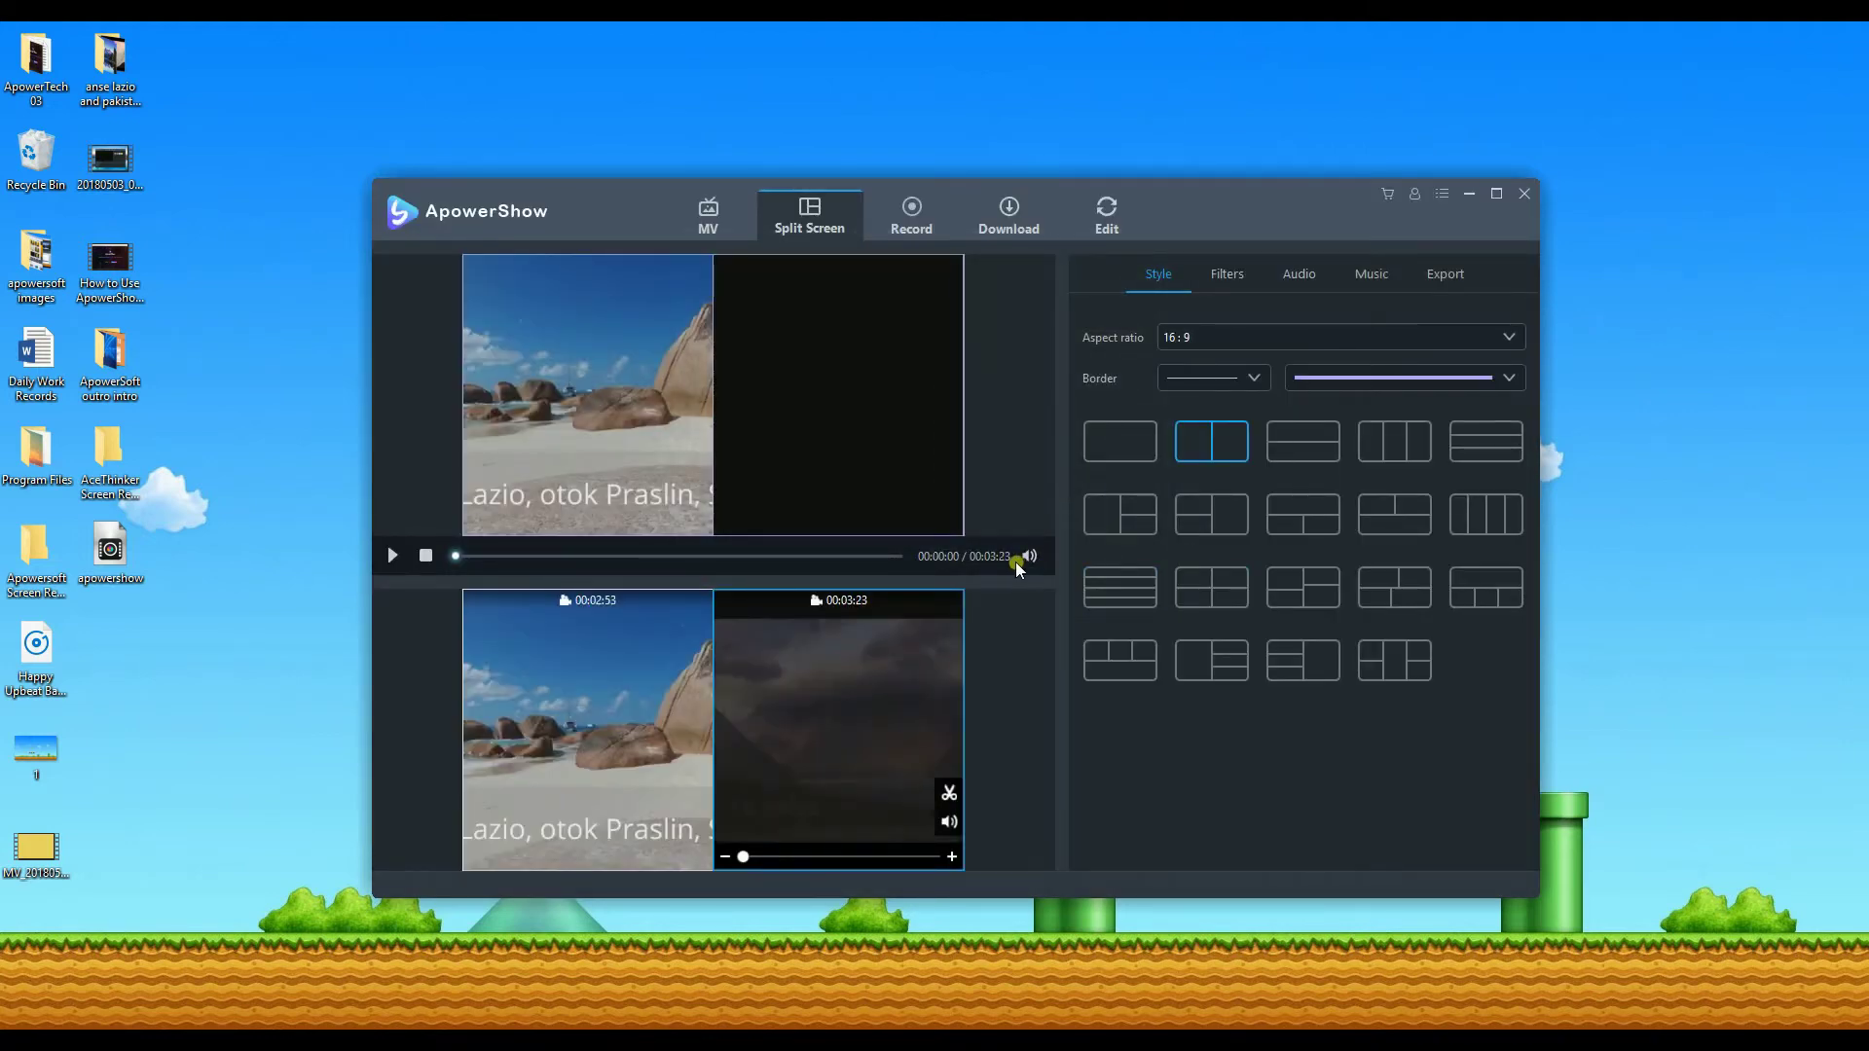
{"action": "left_click", "coordinate": [394, 556]}
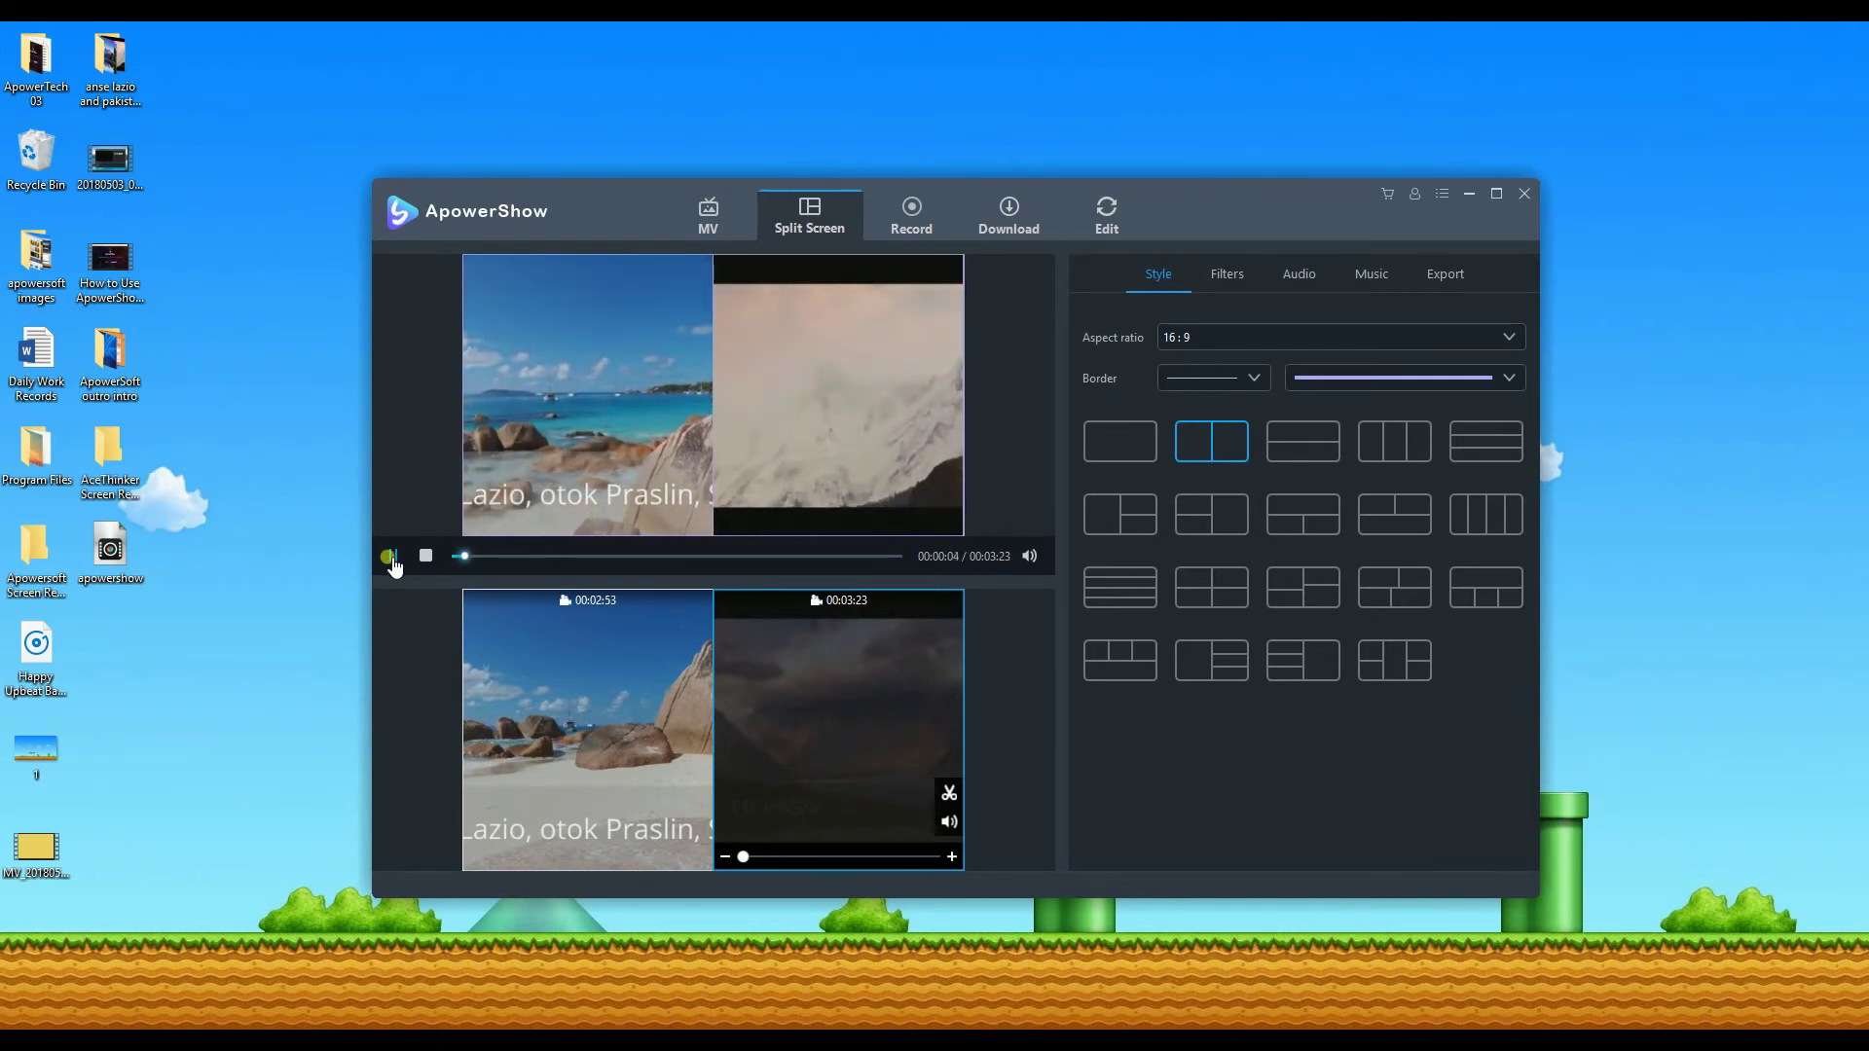
{"action": "left_click", "coordinate": [393, 558]}
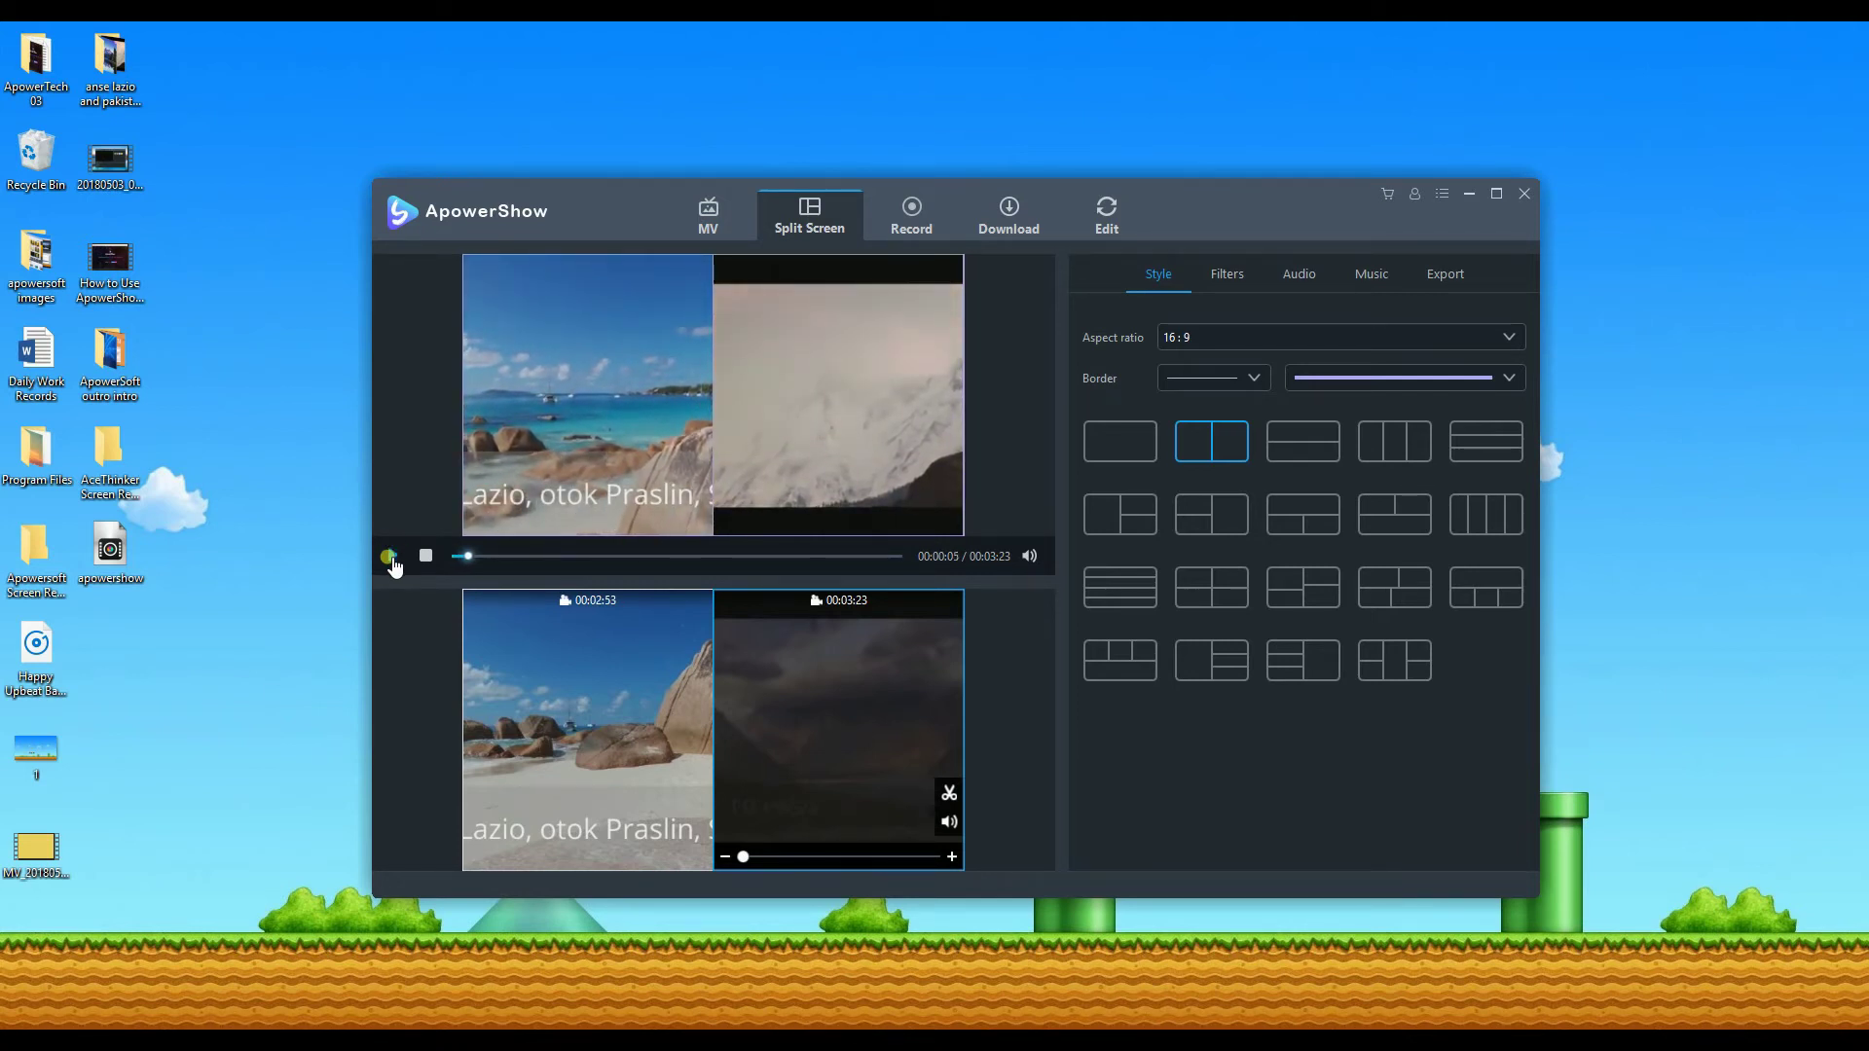
- Try Sepia, Black & White, Vertigo and RGB noise filters, then reset to None
{"action": "left_click", "coordinate": [1242, 280]}
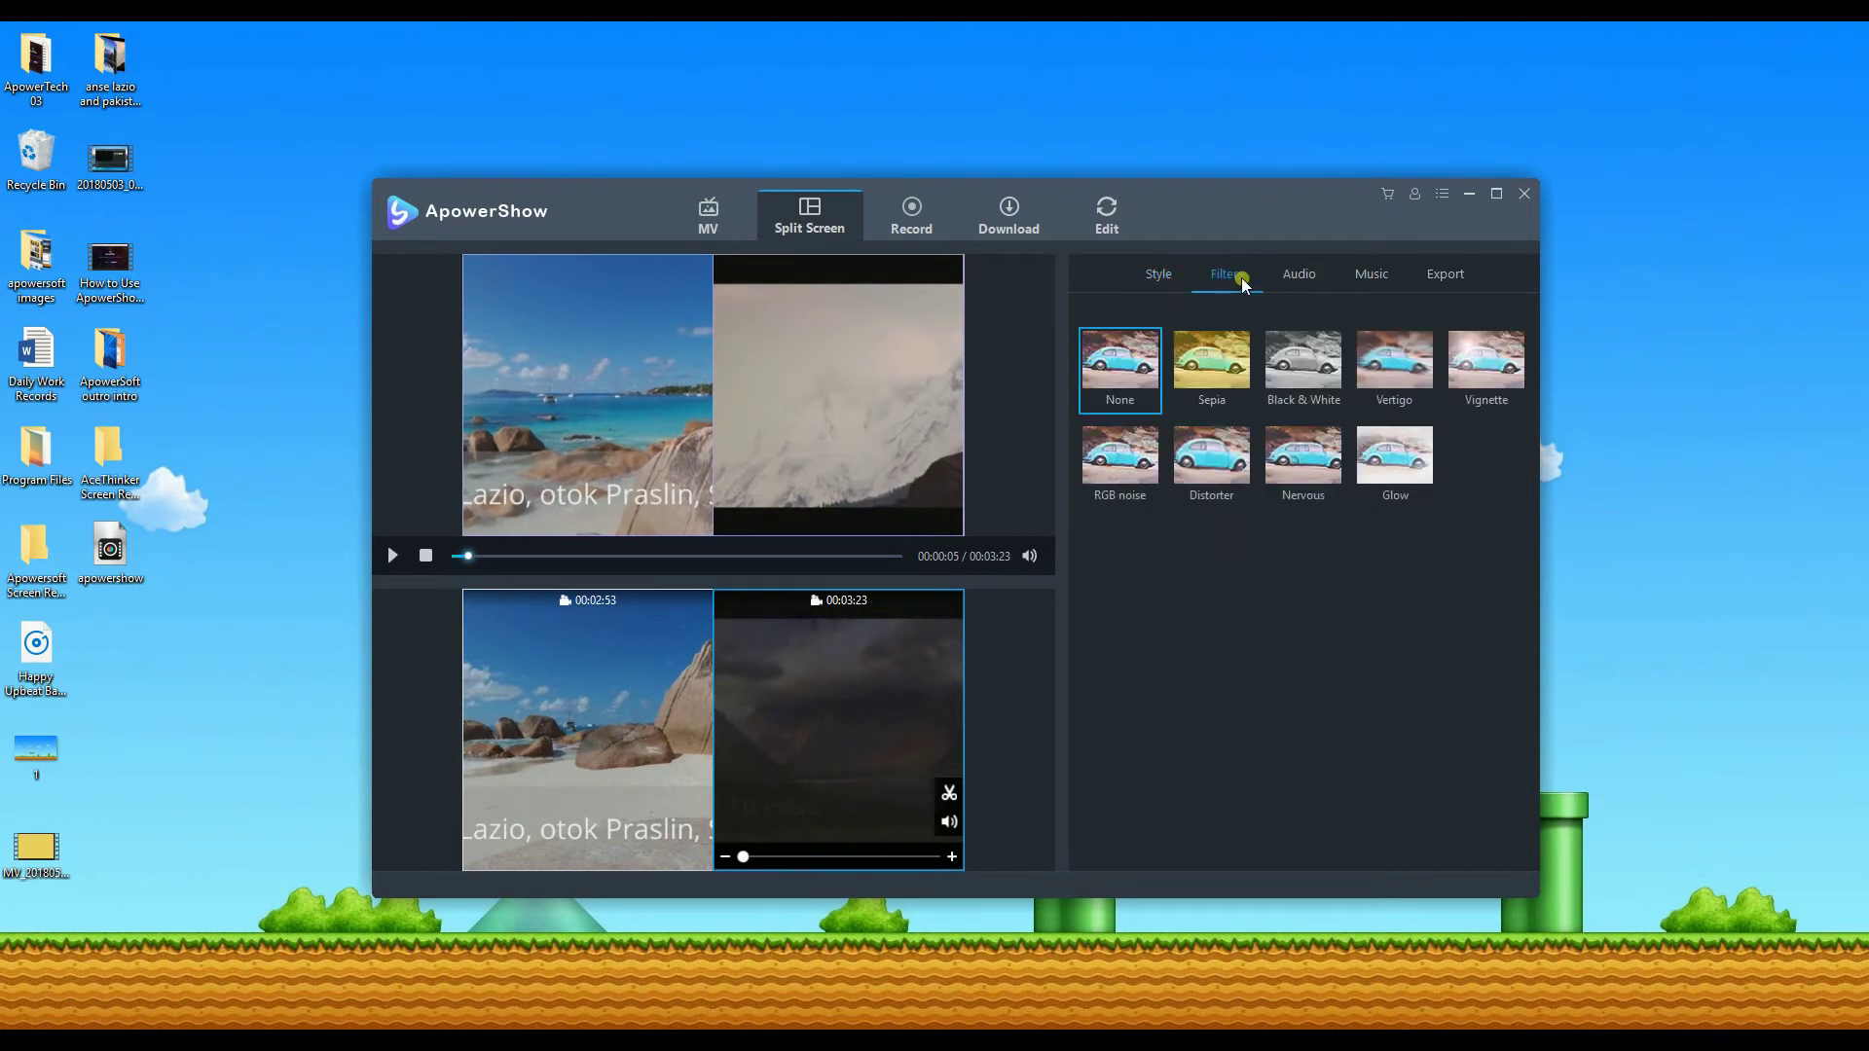
{"action": "left_click", "coordinate": [1217, 355]}
{"action": "left_click", "coordinate": [1306, 374]}
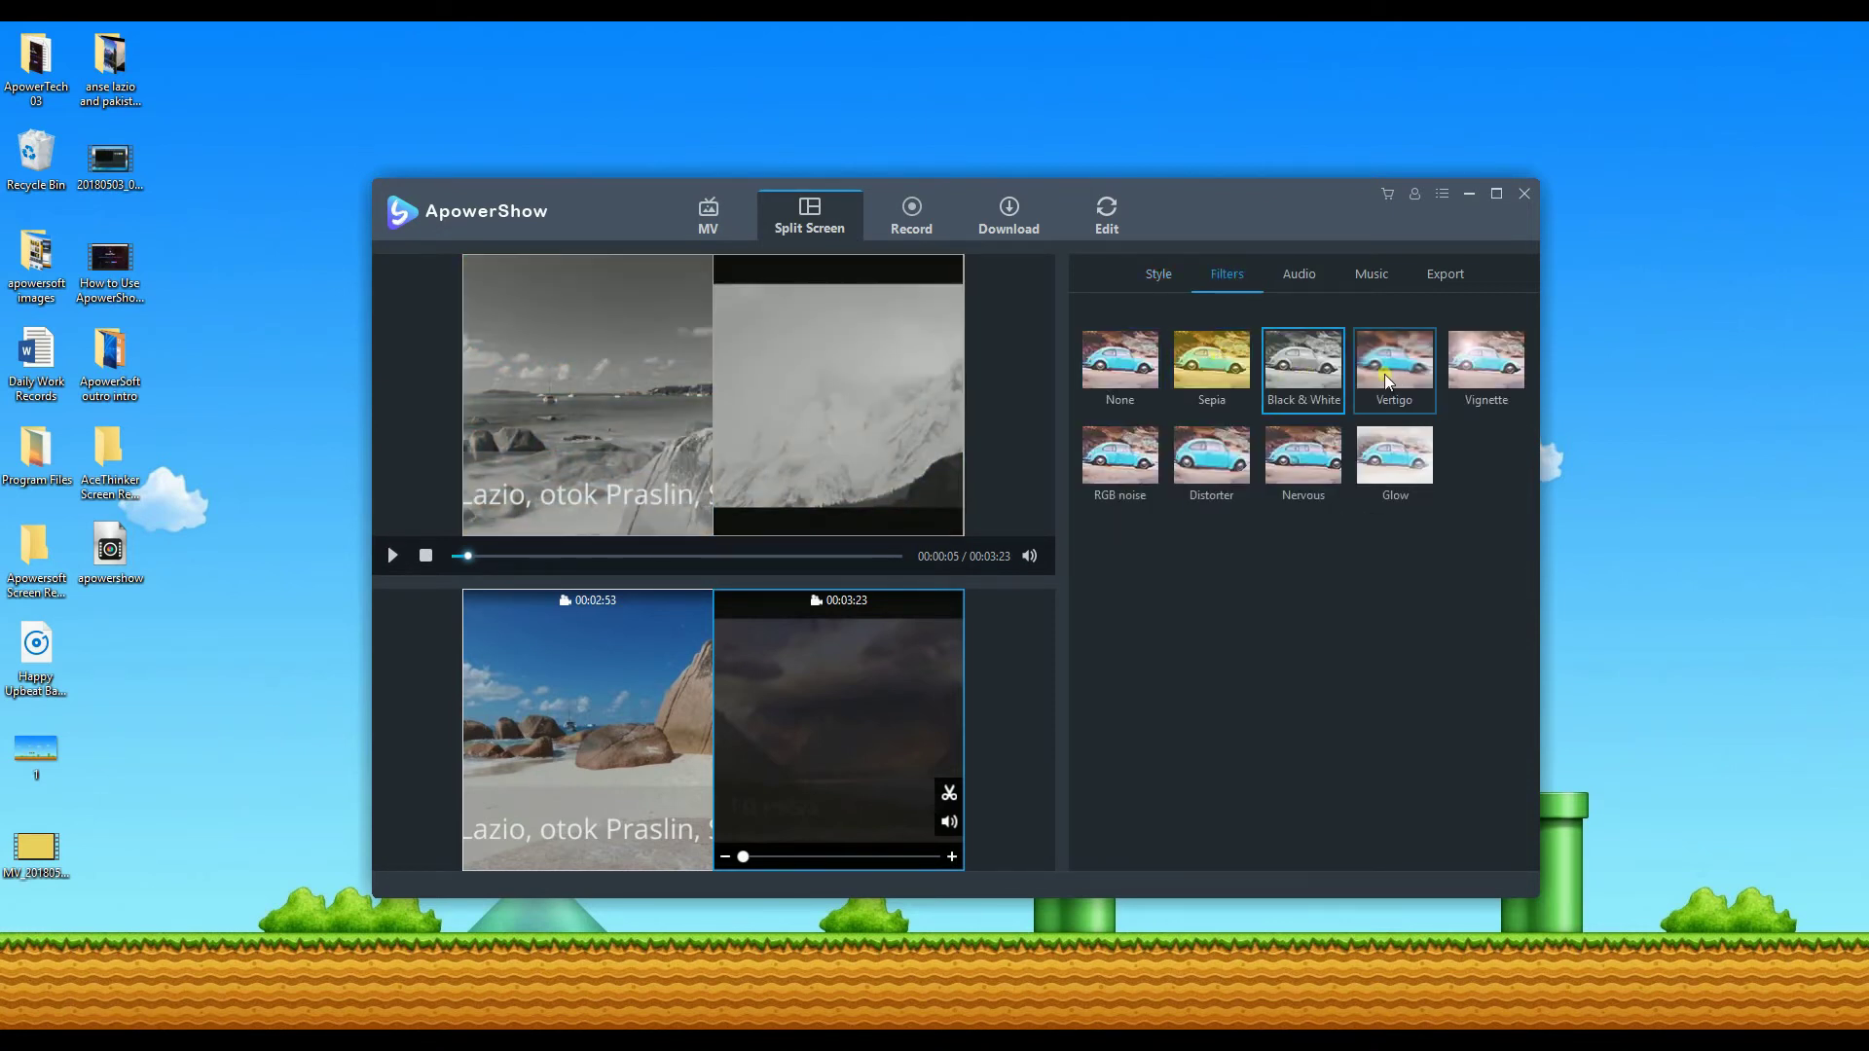
{"action": "left_click", "coordinate": [1389, 376]}
{"action": "left_click", "coordinate": [1127, 464]}
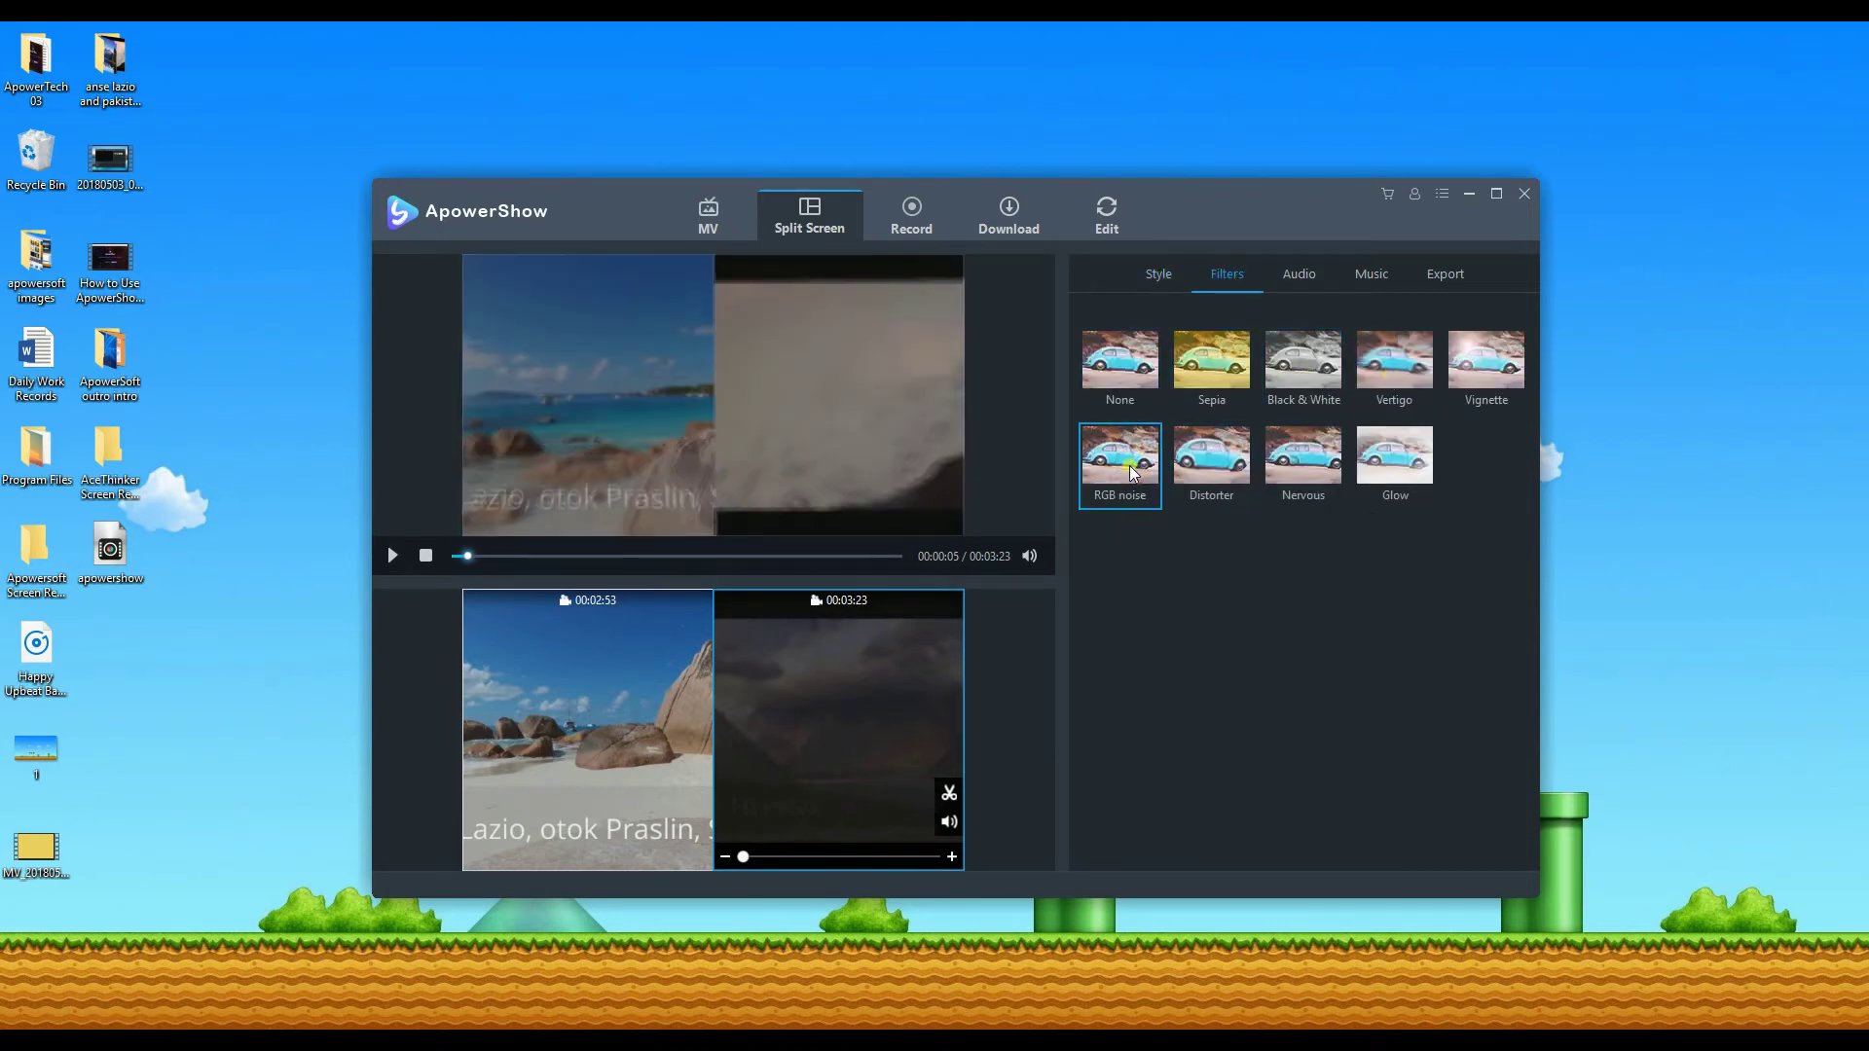
{"action": "left_click", "coordinate": [1124, 374]}
- Adjust the audio volume slider and look over the background music options
{"action": "left_click", "coordinate": [1291, 276]}
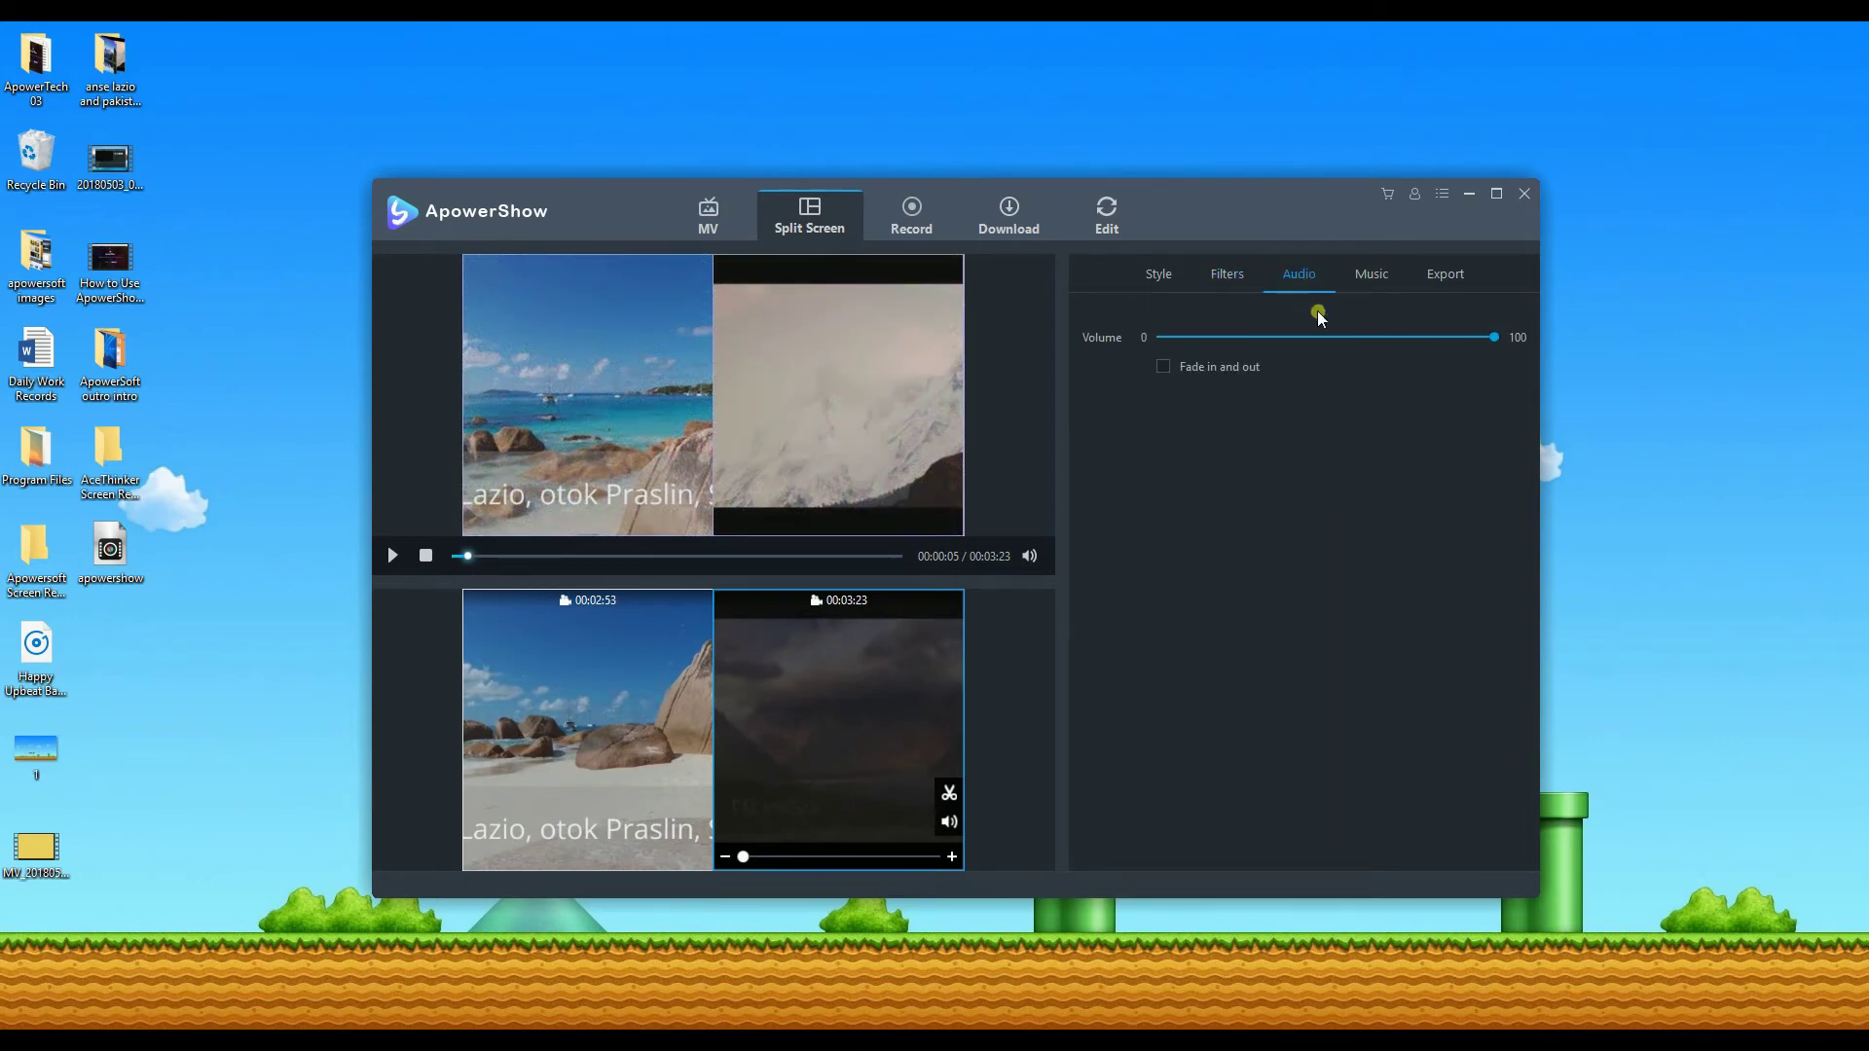
{"action": "left_click_drag", "start_coordinate": [1497, 337], "coordinate": [1466, 337]}
{"action": "left_click", "coordinate": [1372, 275]}
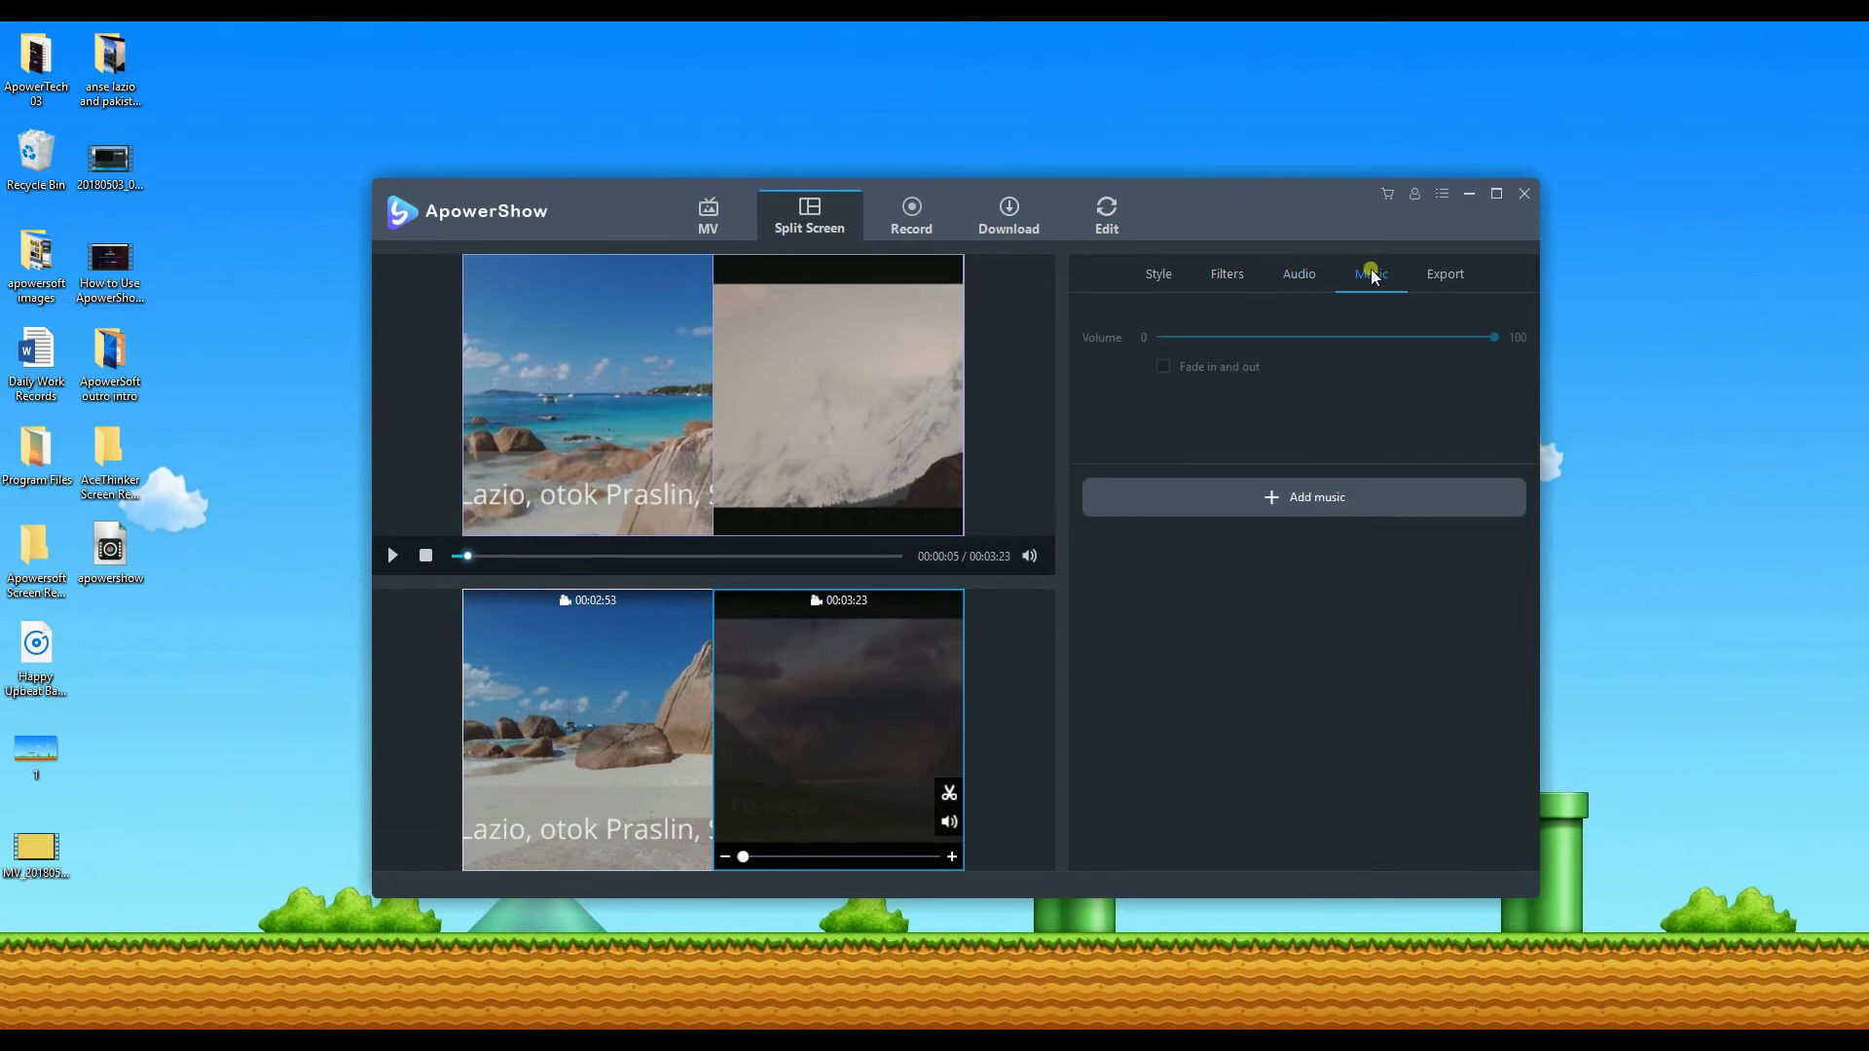
{"action": "left_click", "coordinate": [1305, 497]}
- Export the split-screen video as a 1080P MP4 under the suggested file name
{"action": "left_click", "coordinate": [1439, 276]}
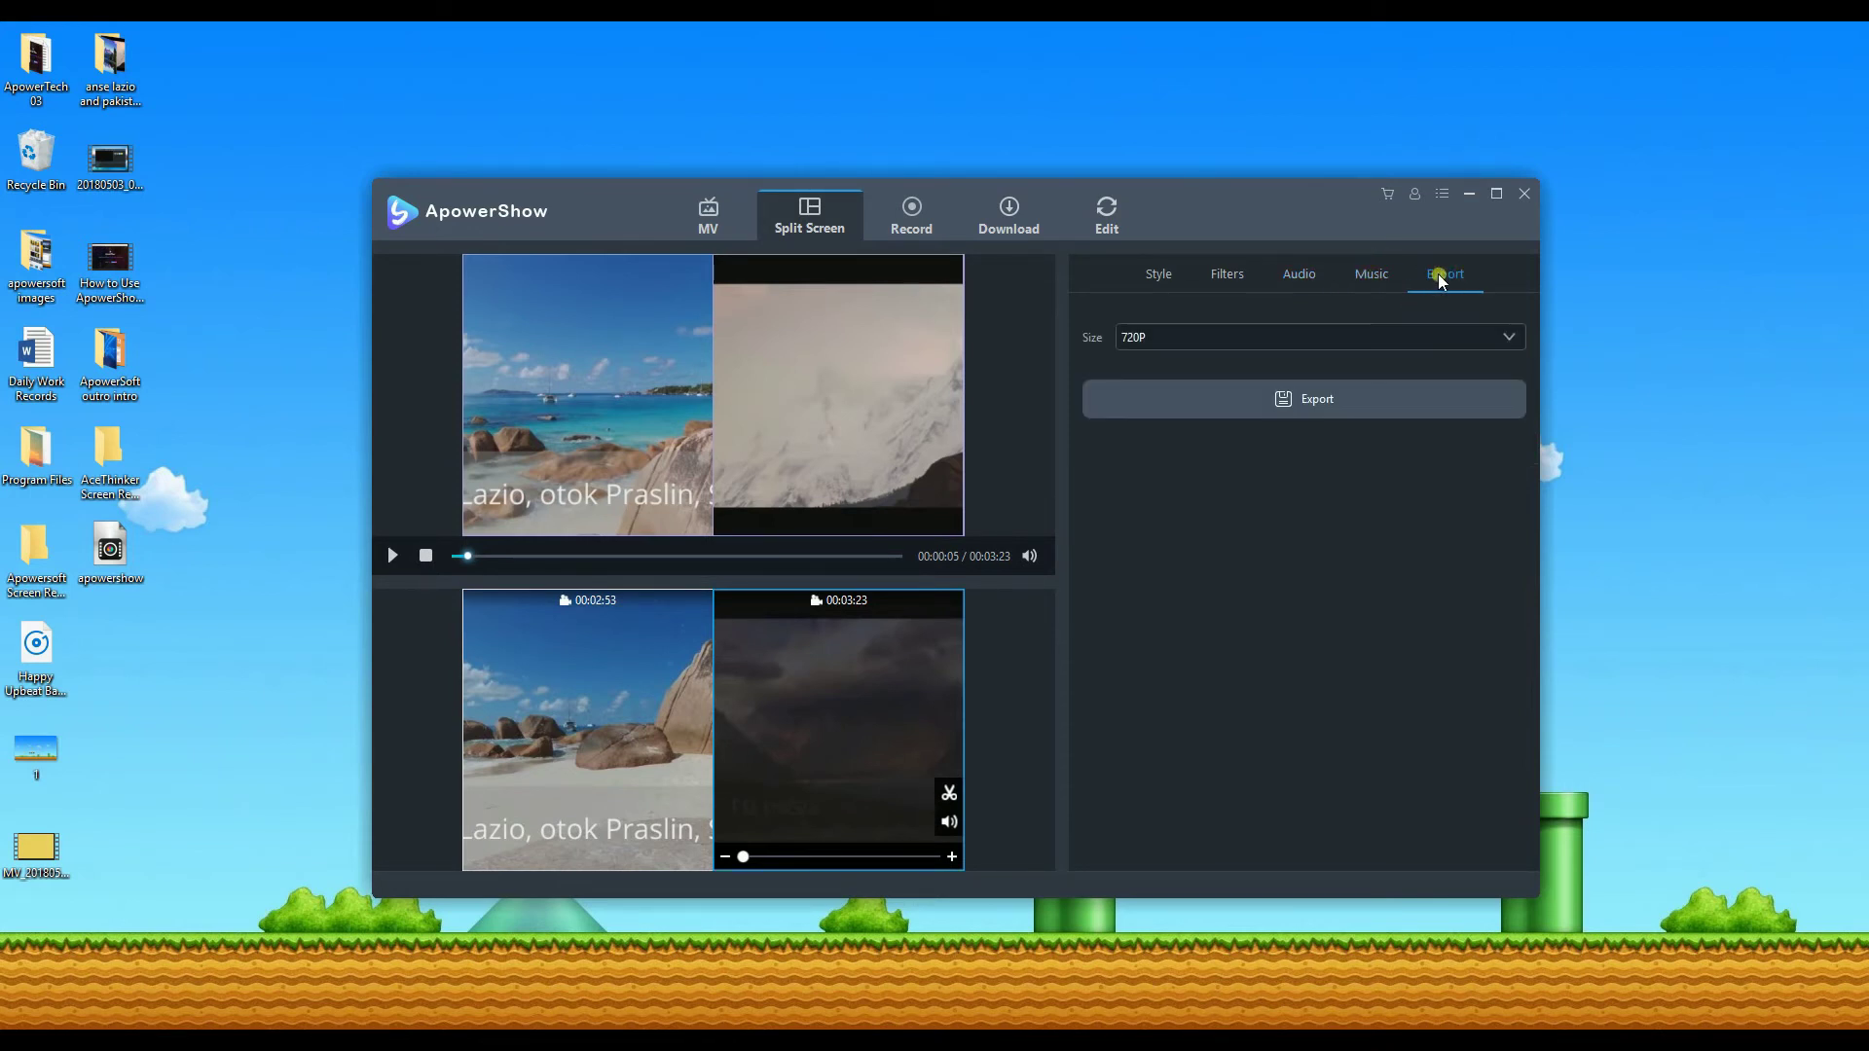
{"action": "left_click", "coordinate": [1165, 342]}
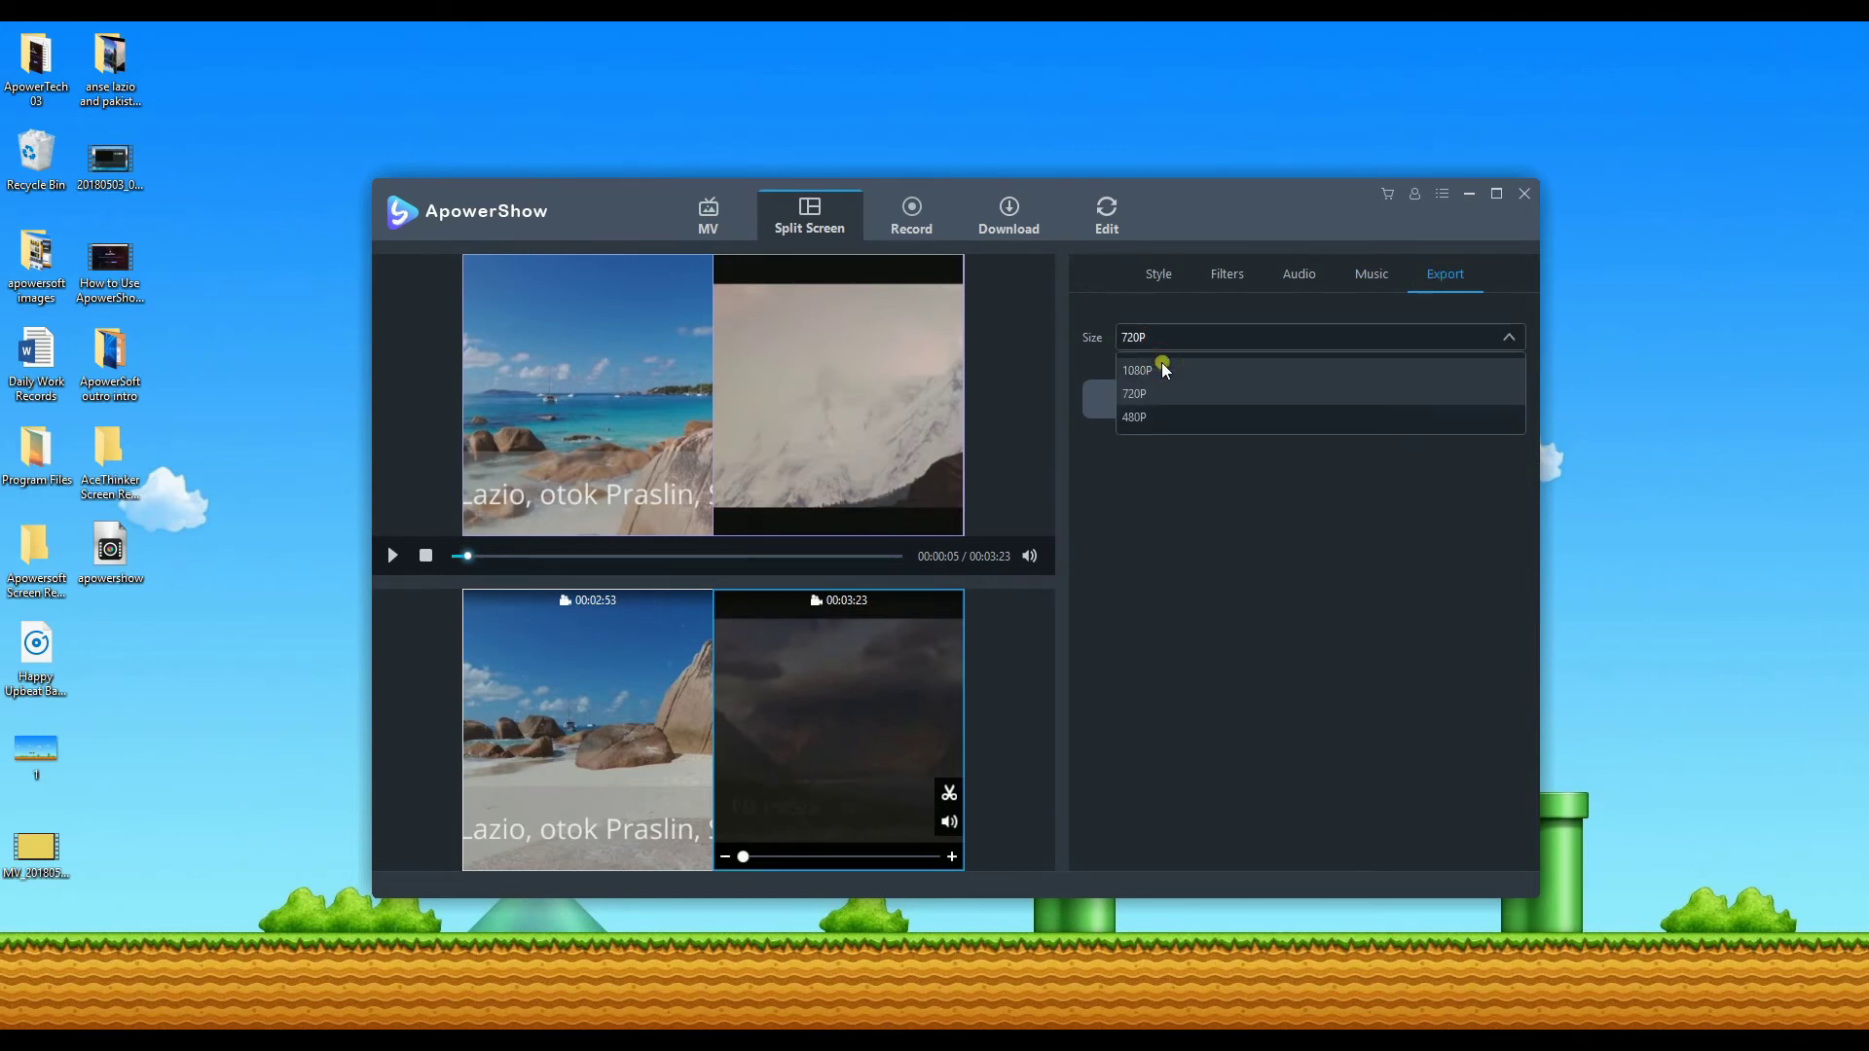
{"action": "left_click", "coordinate": [1164, 368]}
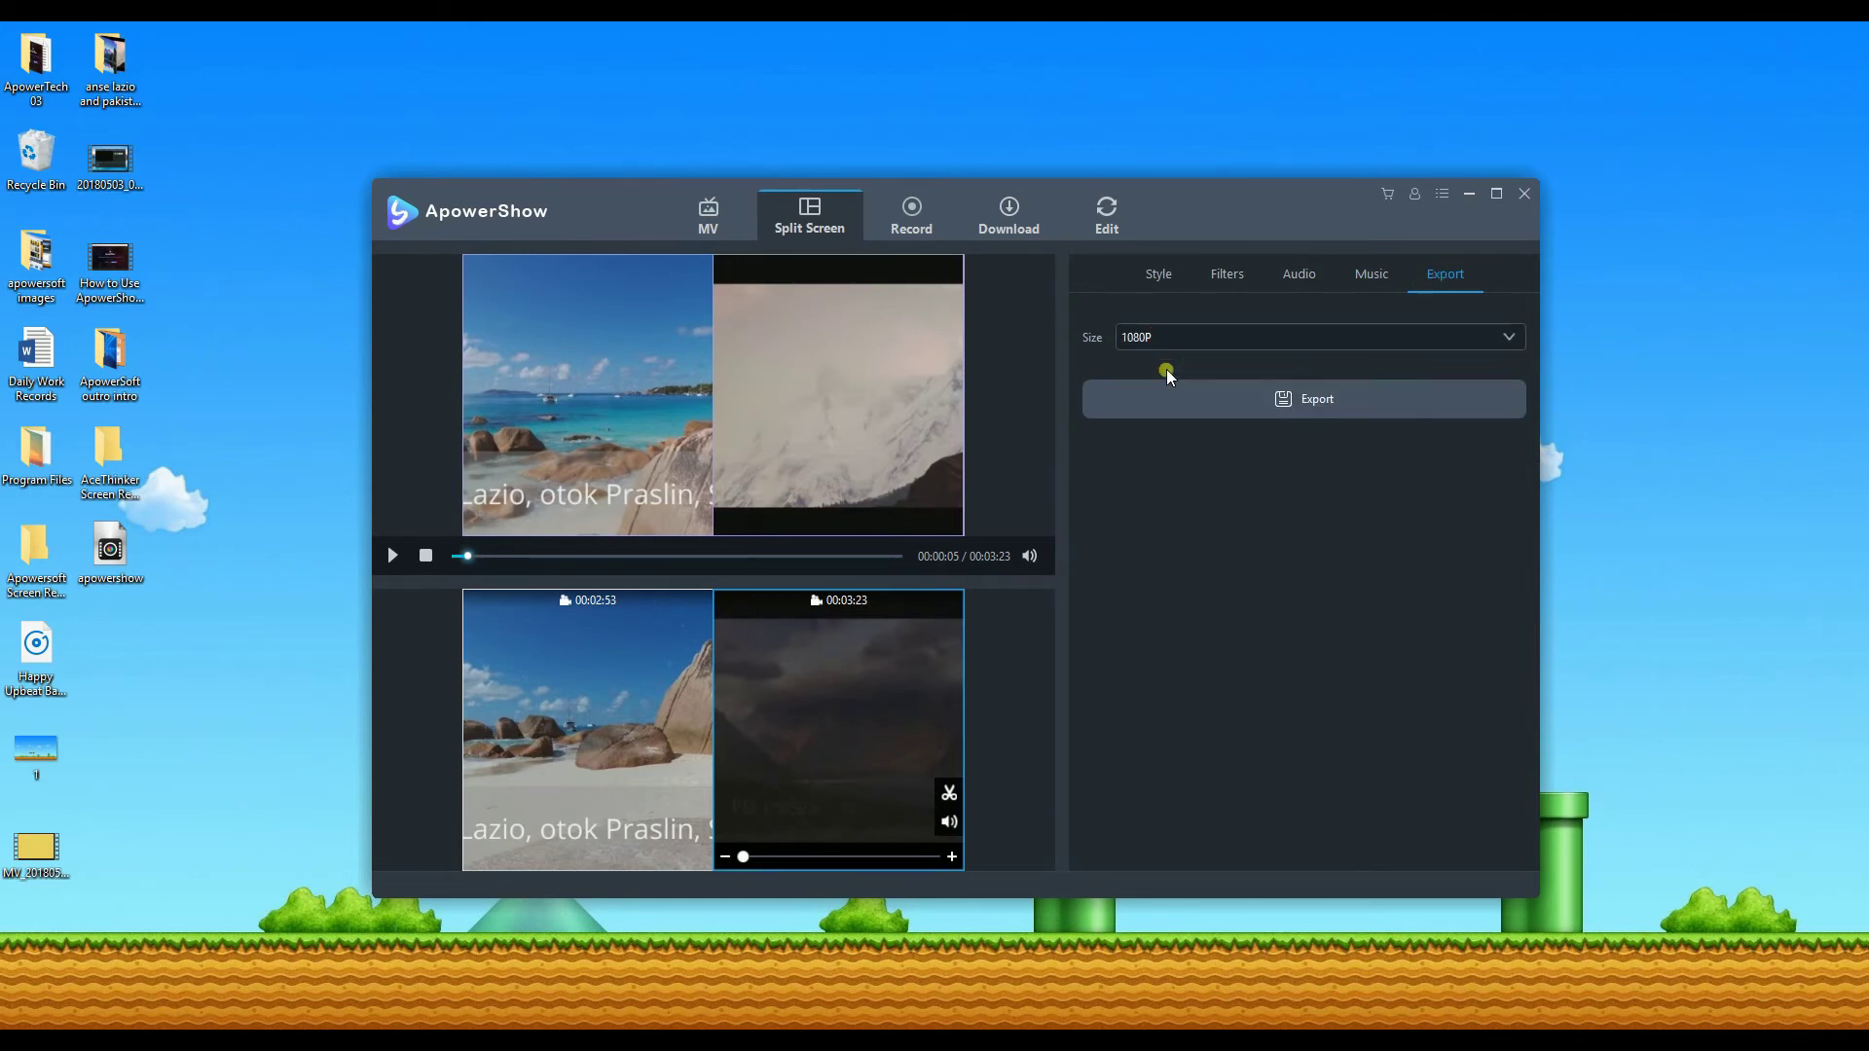
{"action": "left_click", "coordinate": [1308, 400]}
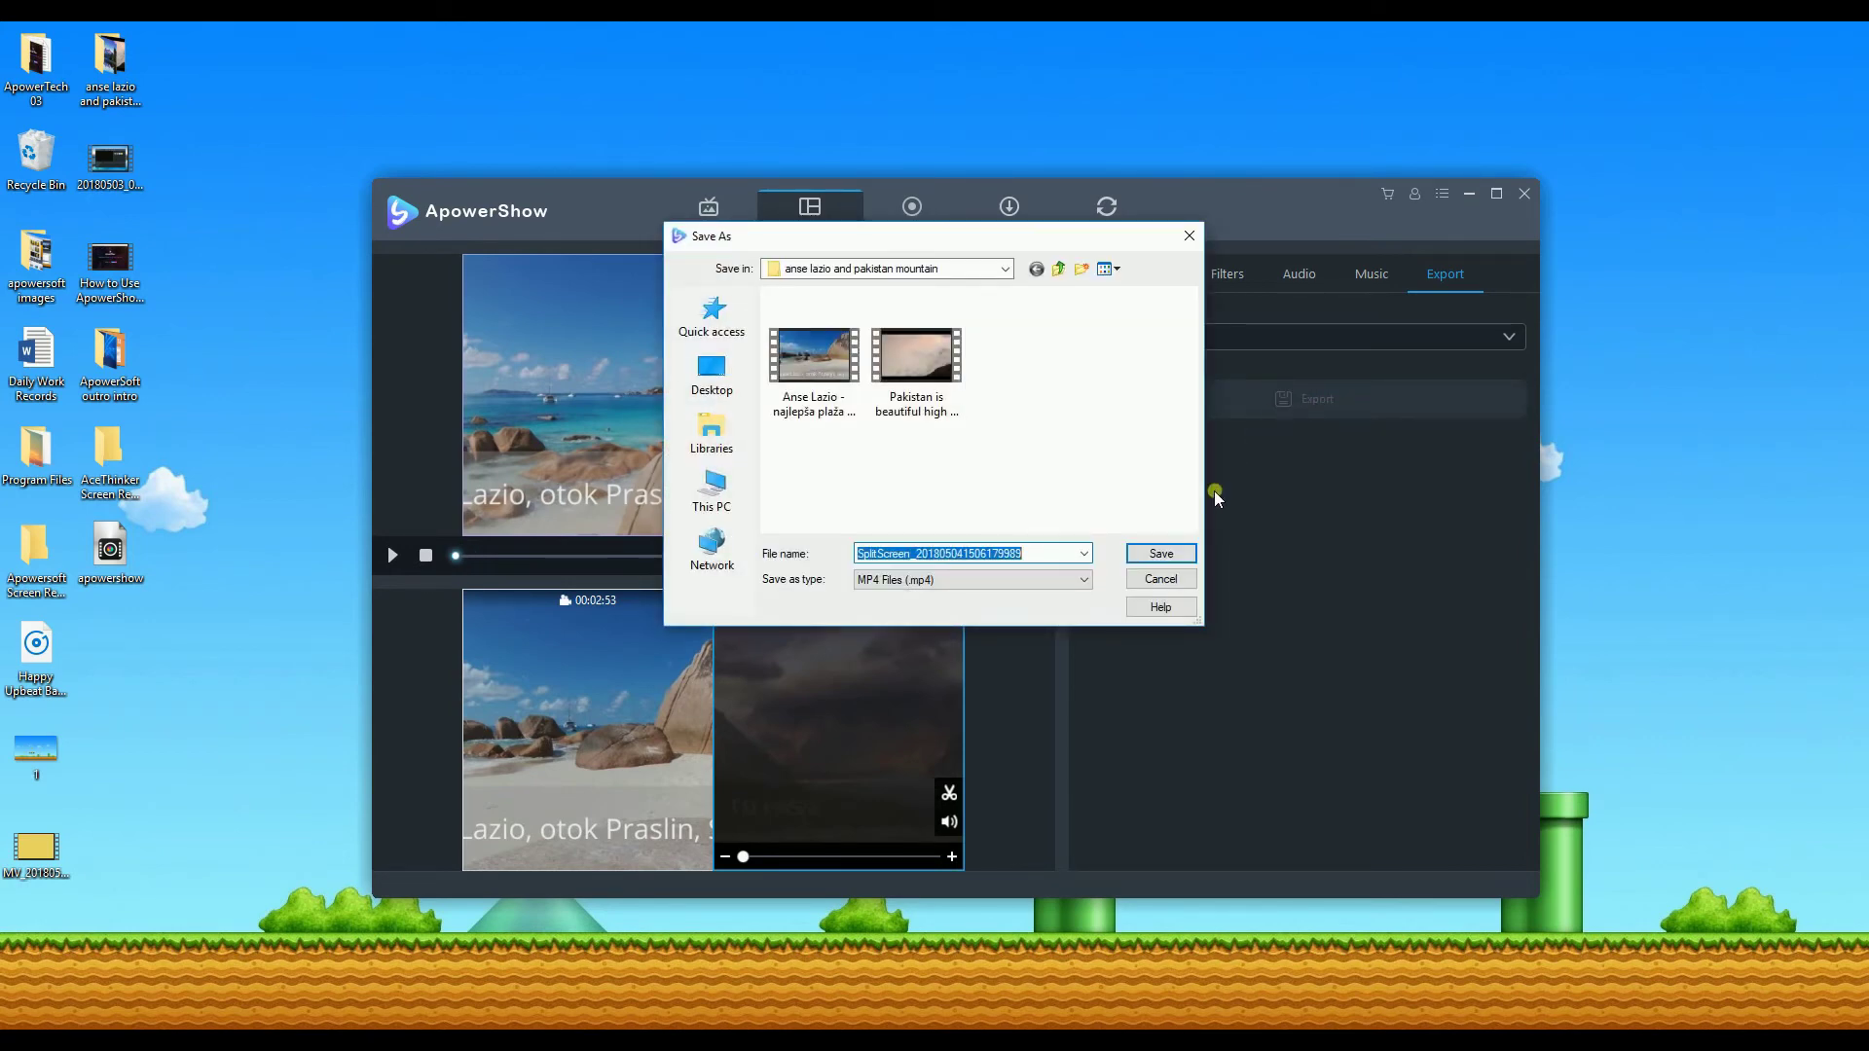
{"action": "left_click", "coordinate": [1160, 553]}
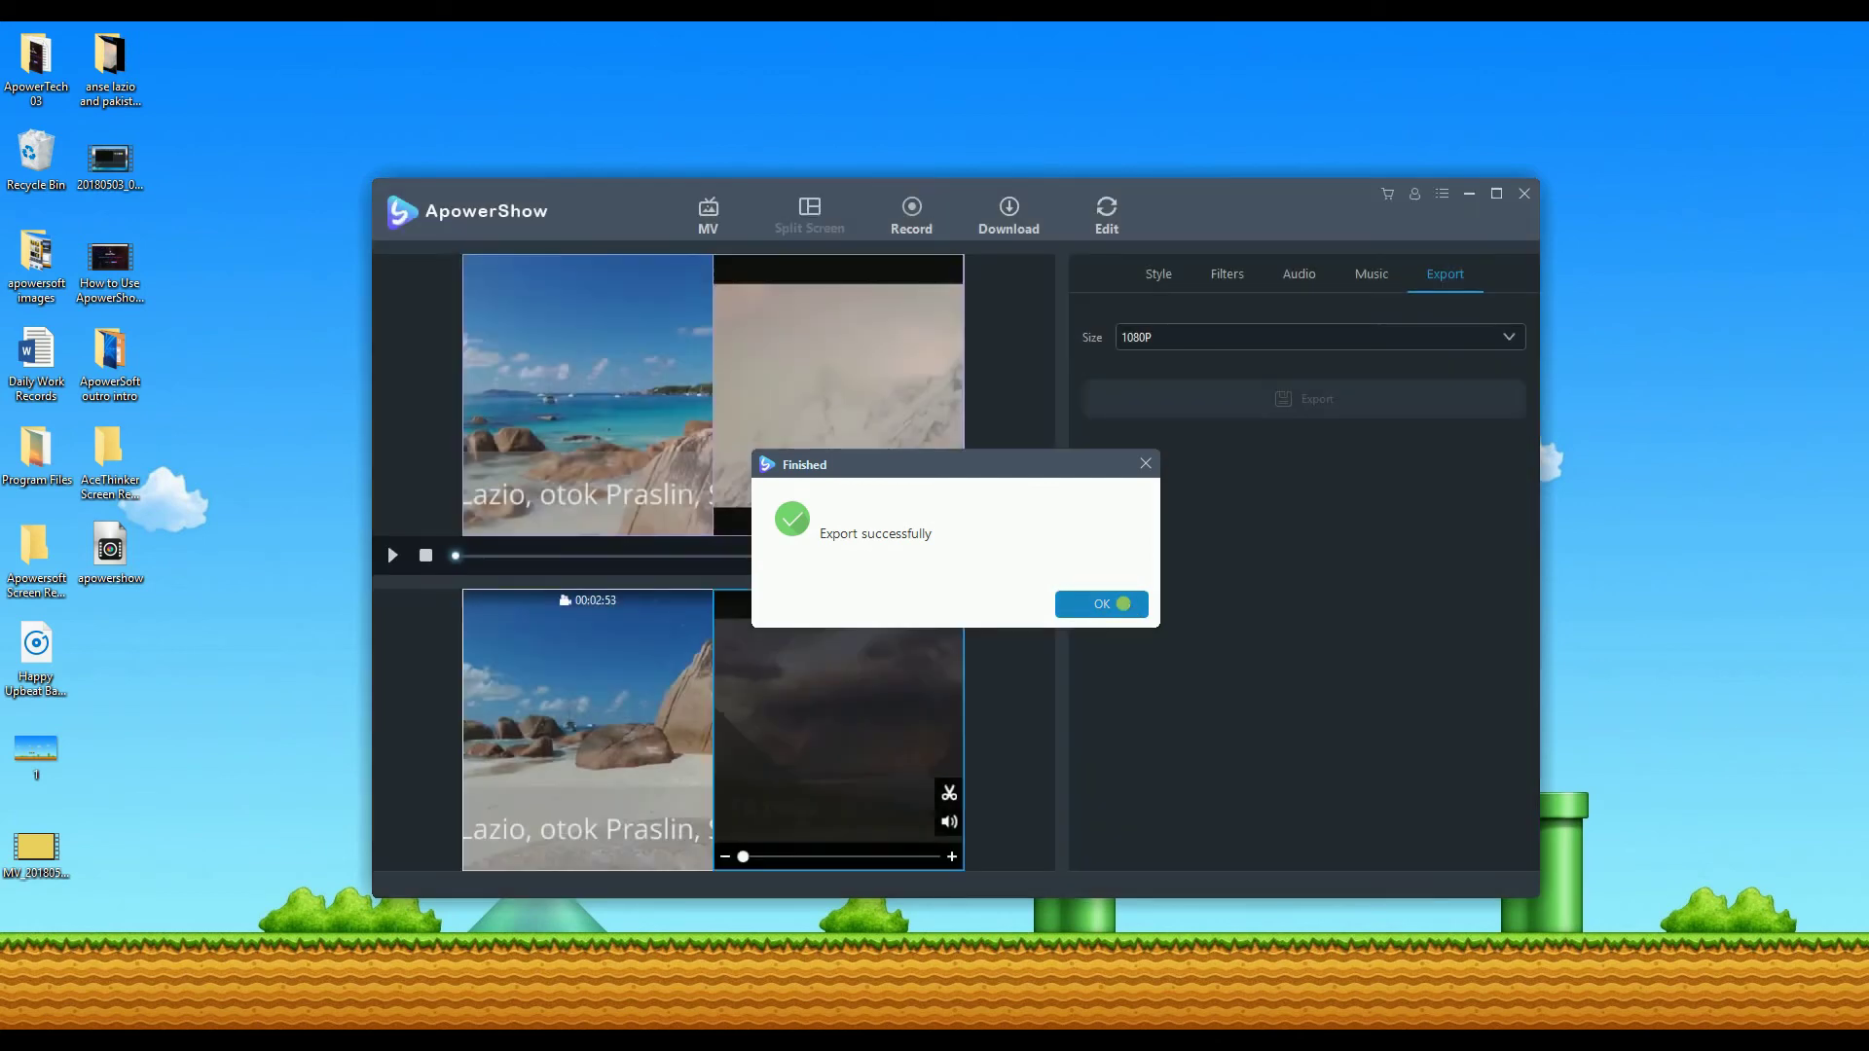
- Dismiss the export notice, then play, pause and close the SplitScreen file in Movies & TV
{"action": "left_click", "coordinate": [1120, 603]}
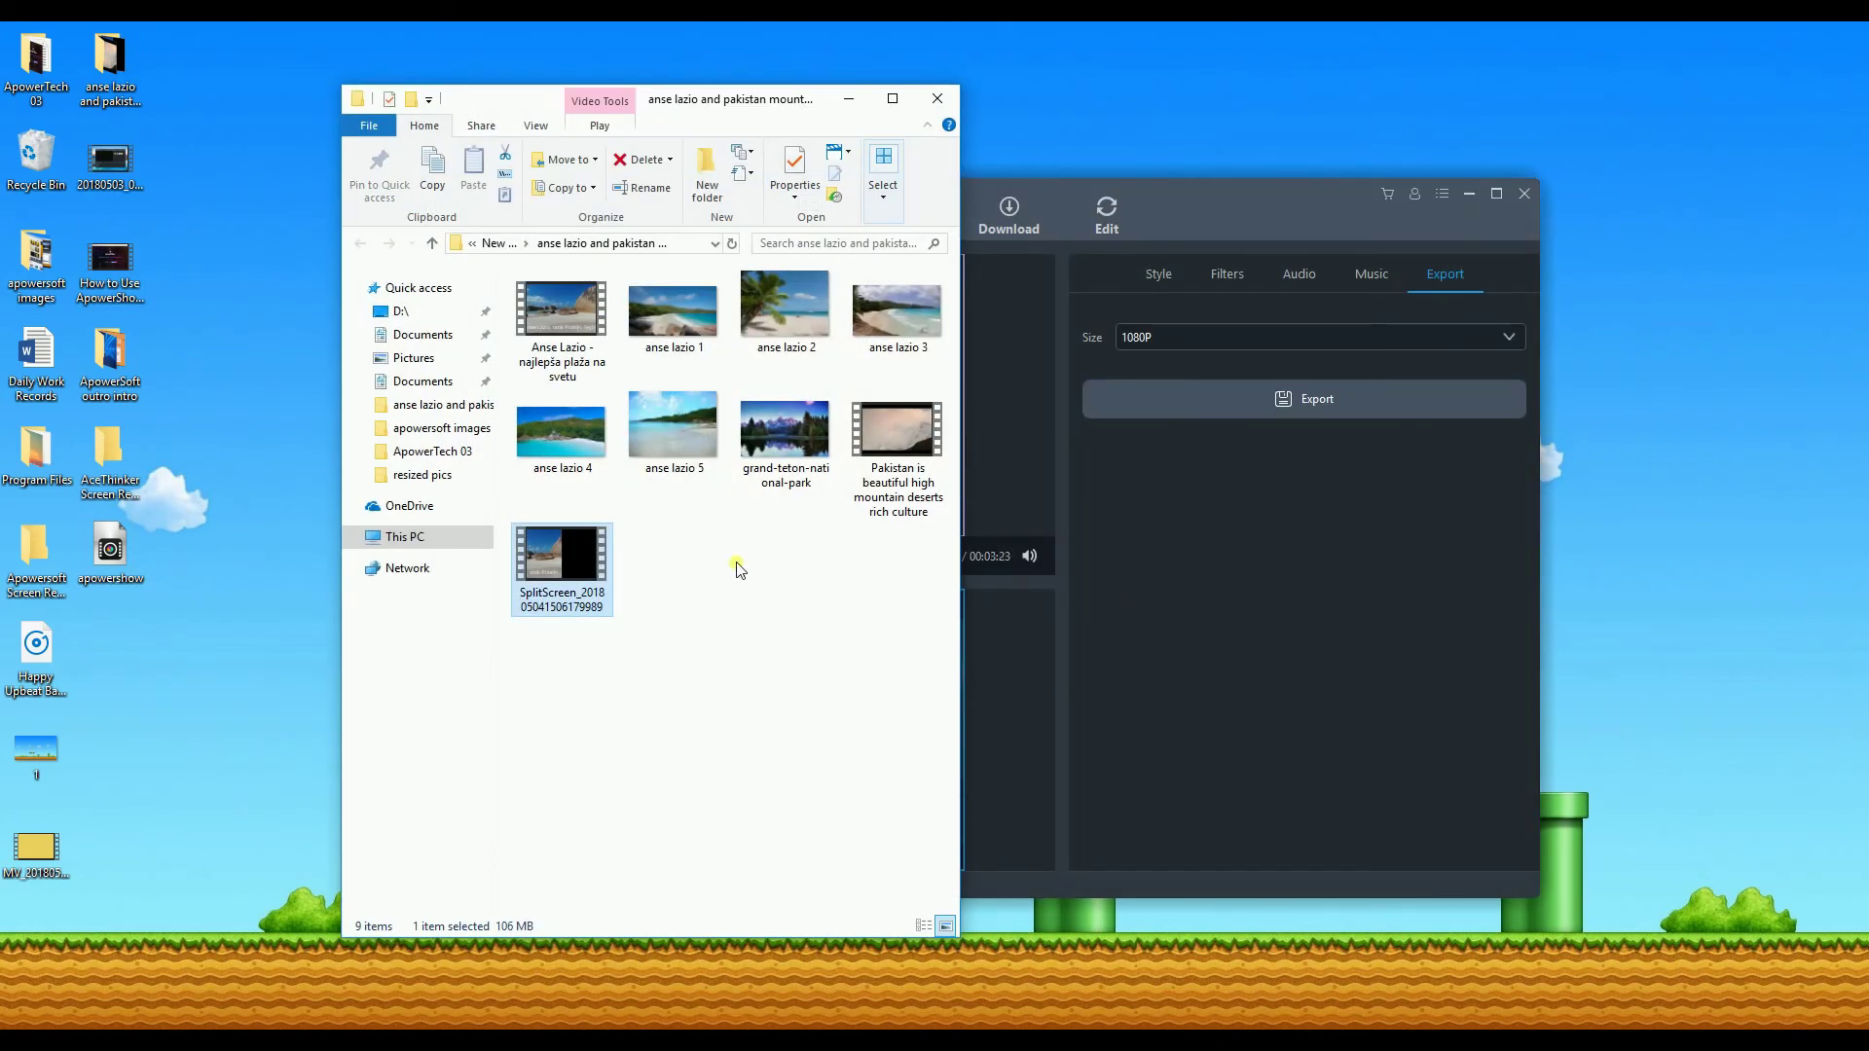
{"action": "right_click", "coordinate": [546, 559]}
{"action": "left_click", "coordinate": [598, 573]}
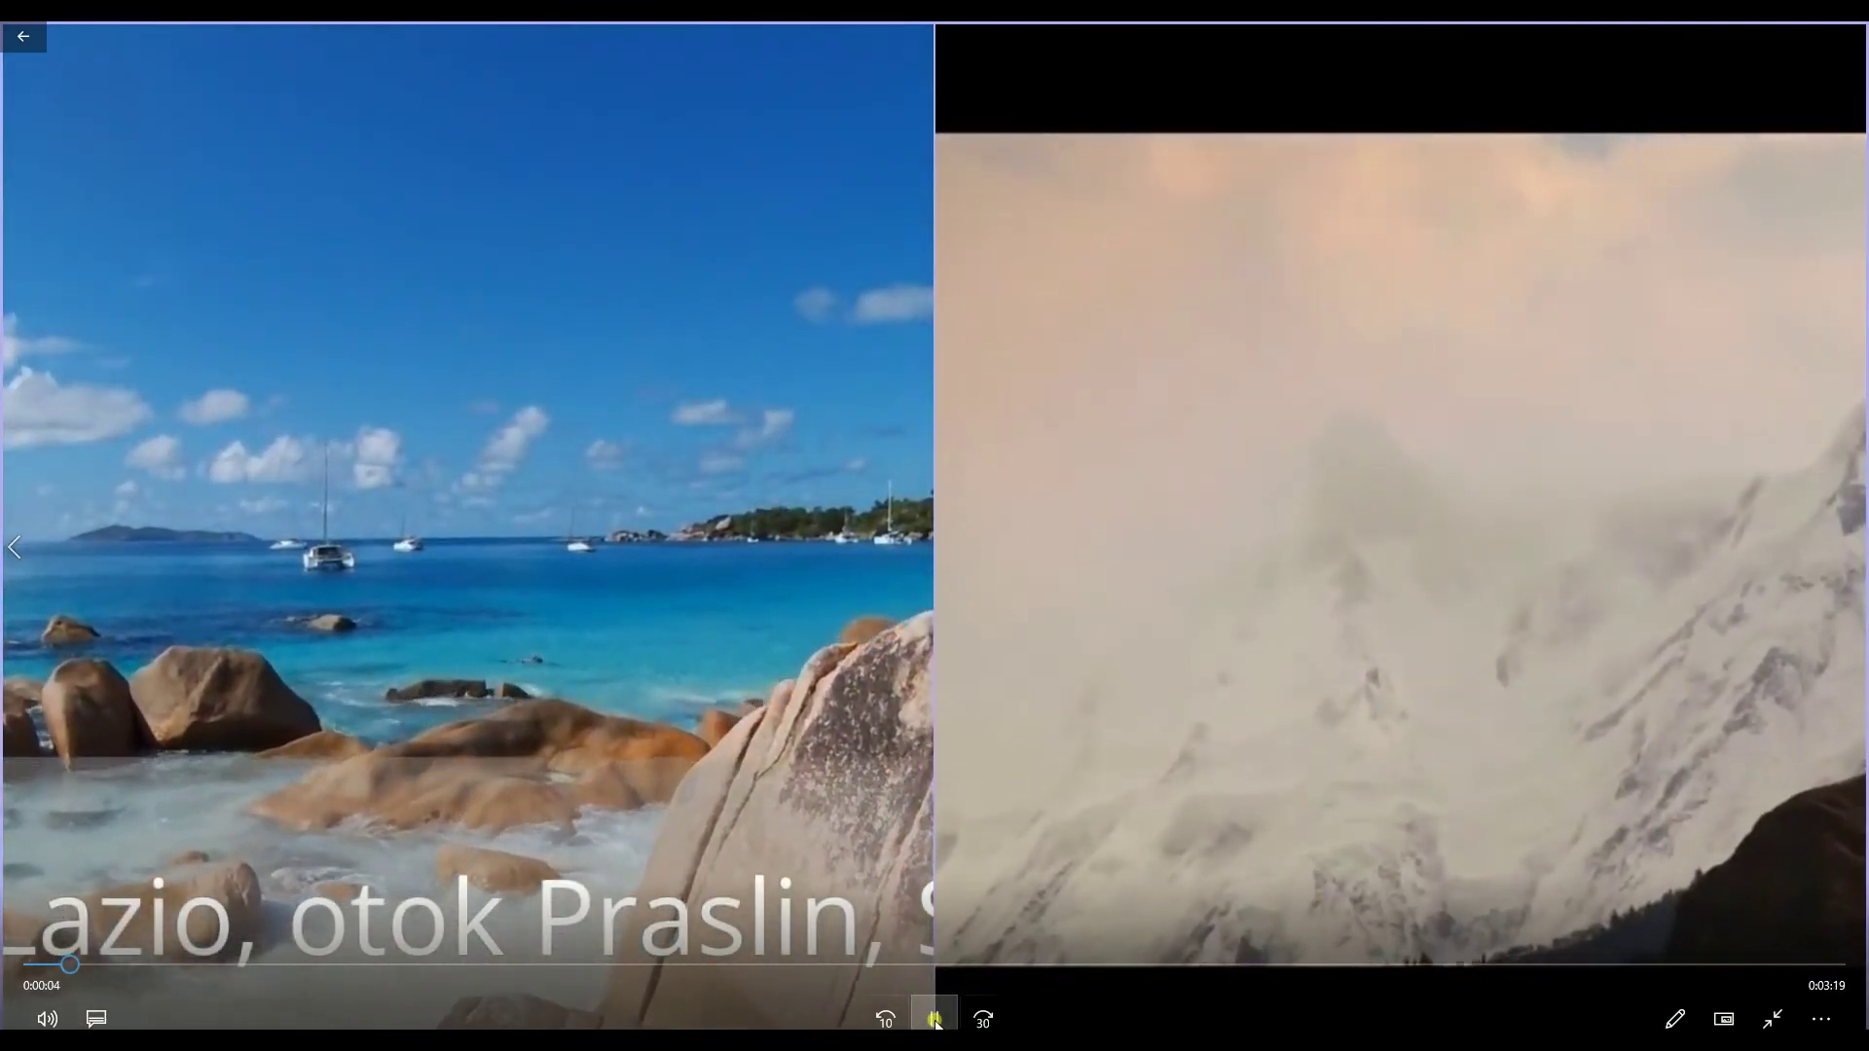
{"action": "left_click", "coordinate": [931, 1018]}
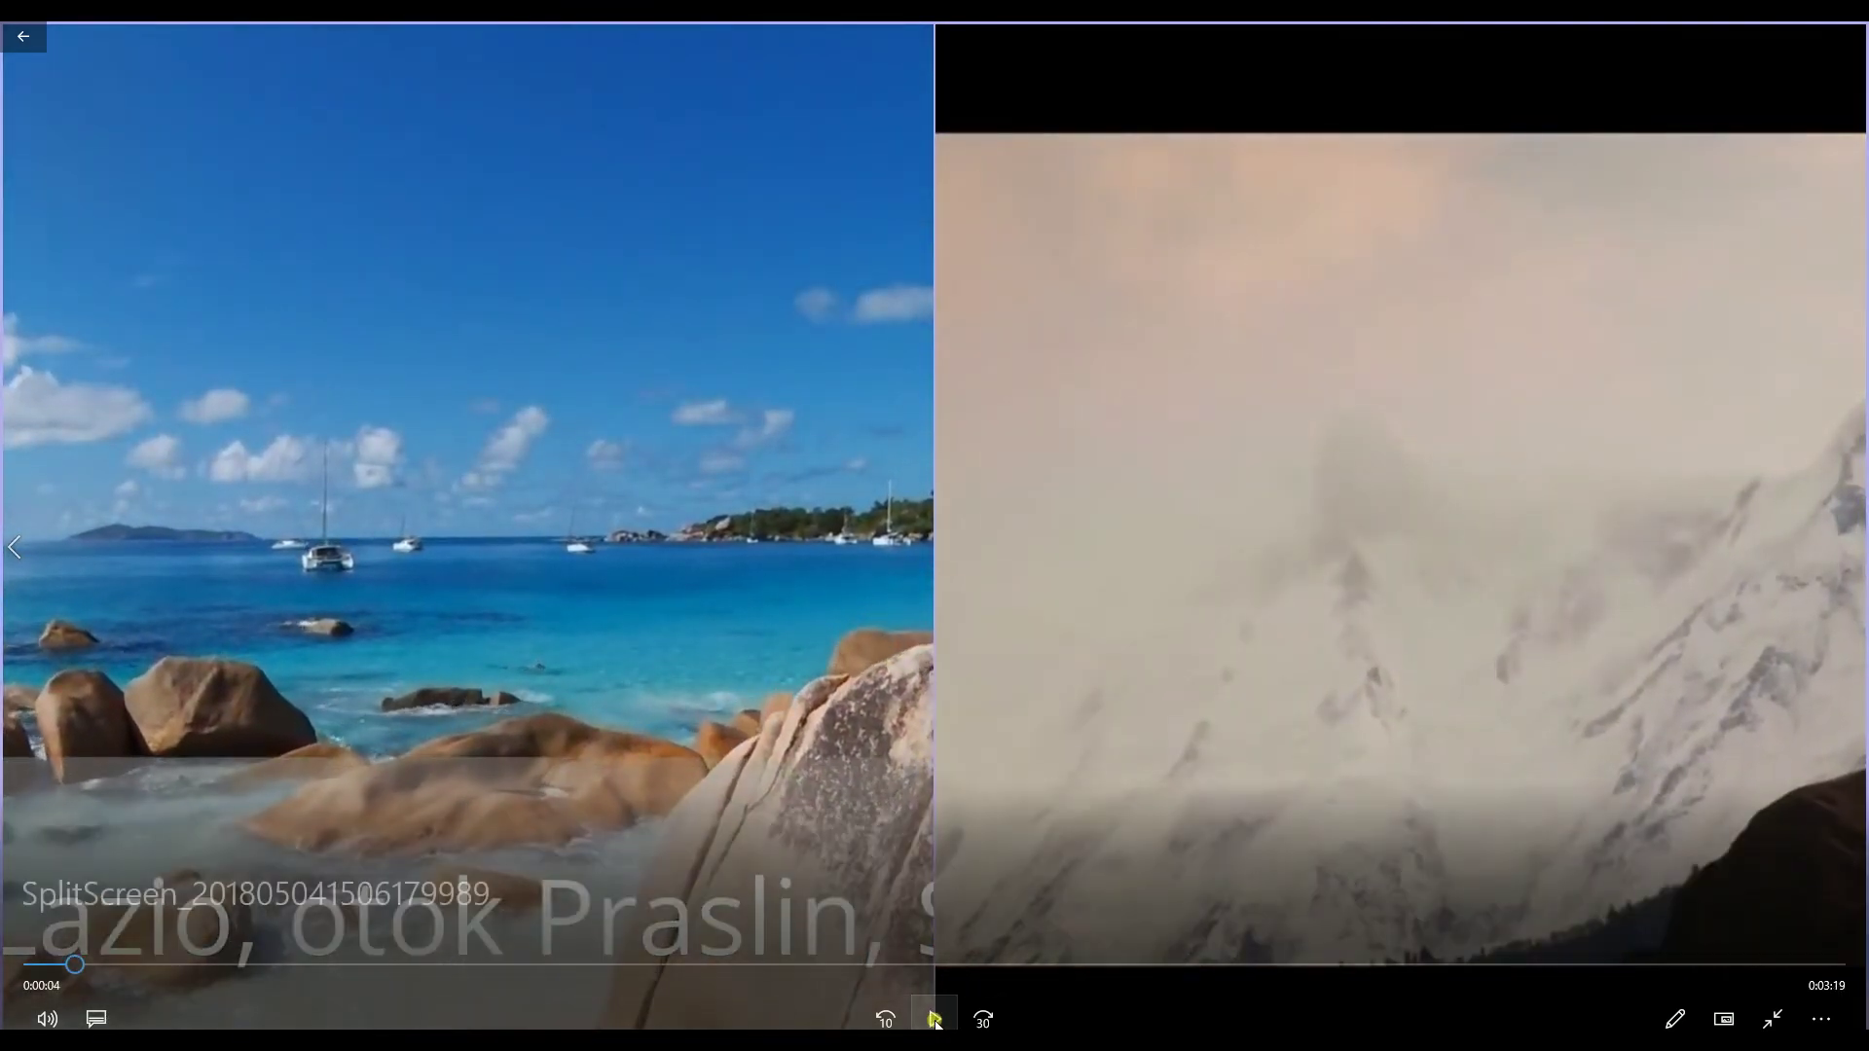
{"action": "left_click", "coordinate": [1852, 64]}
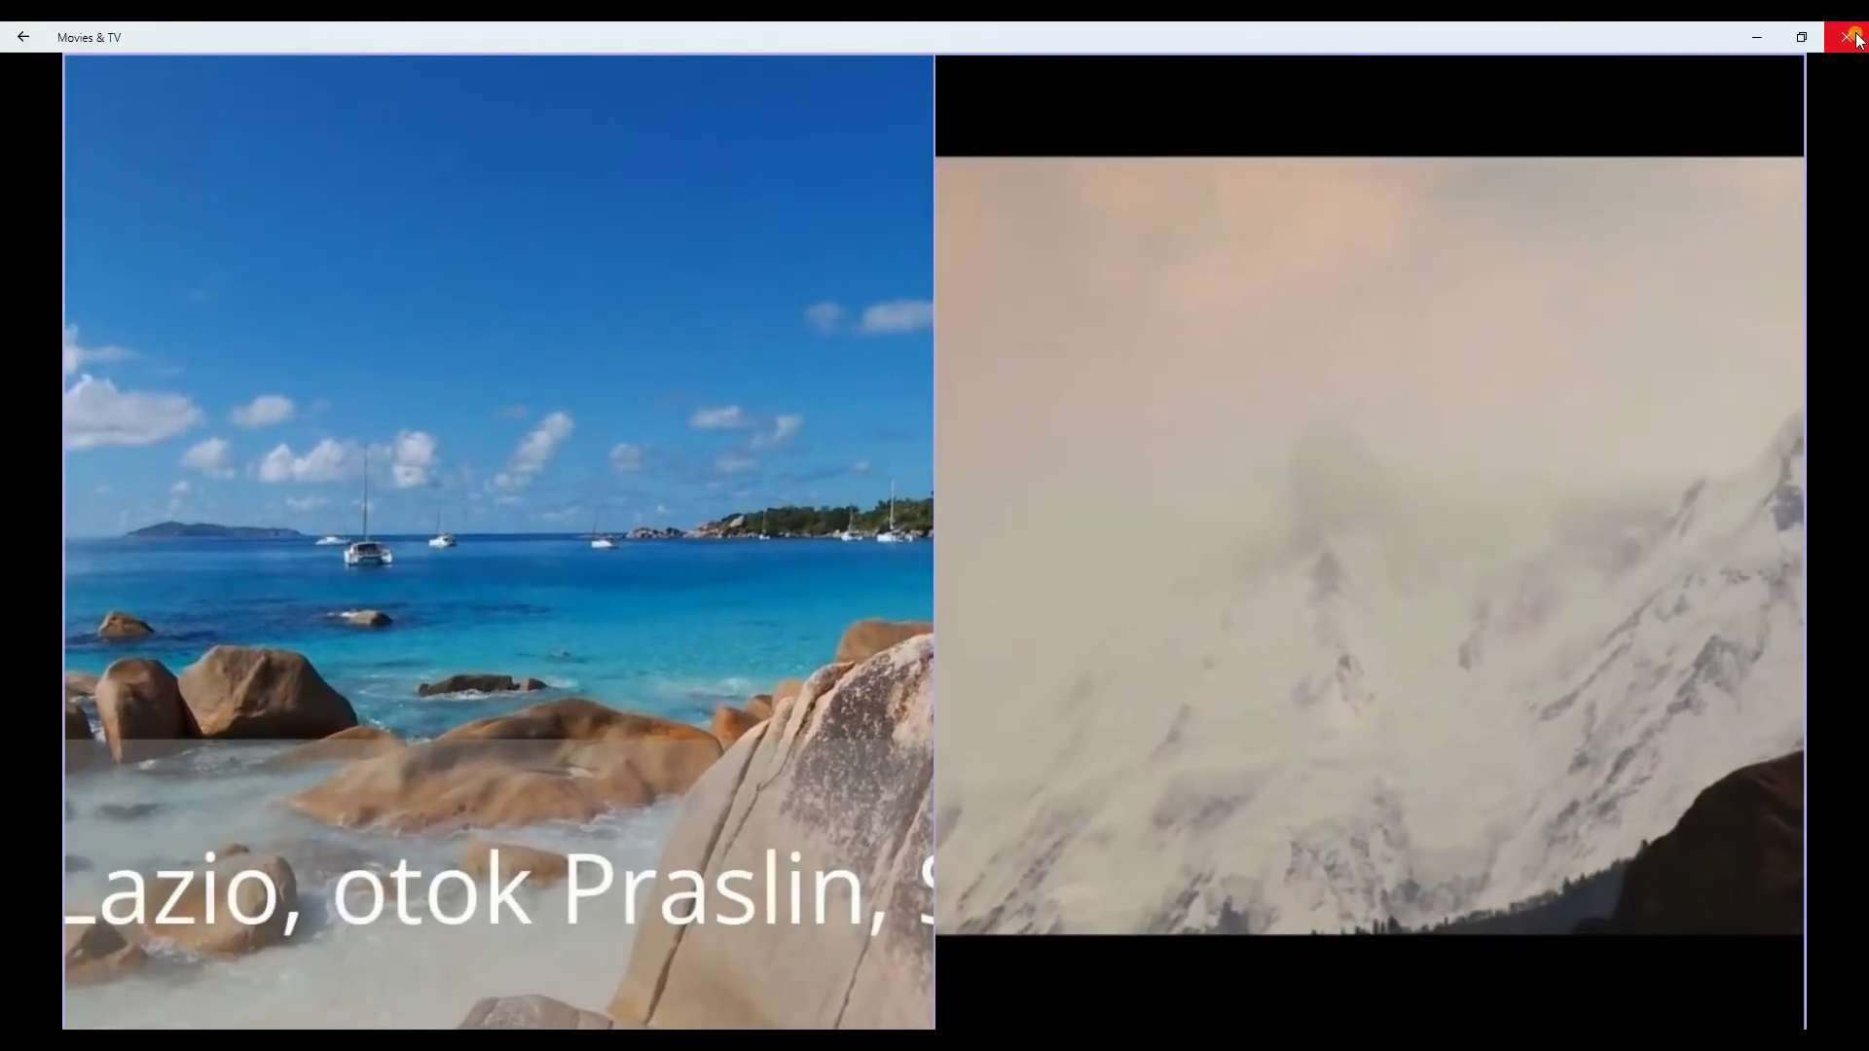
{"action": "left_click", "coordinate": [1840, 30]}
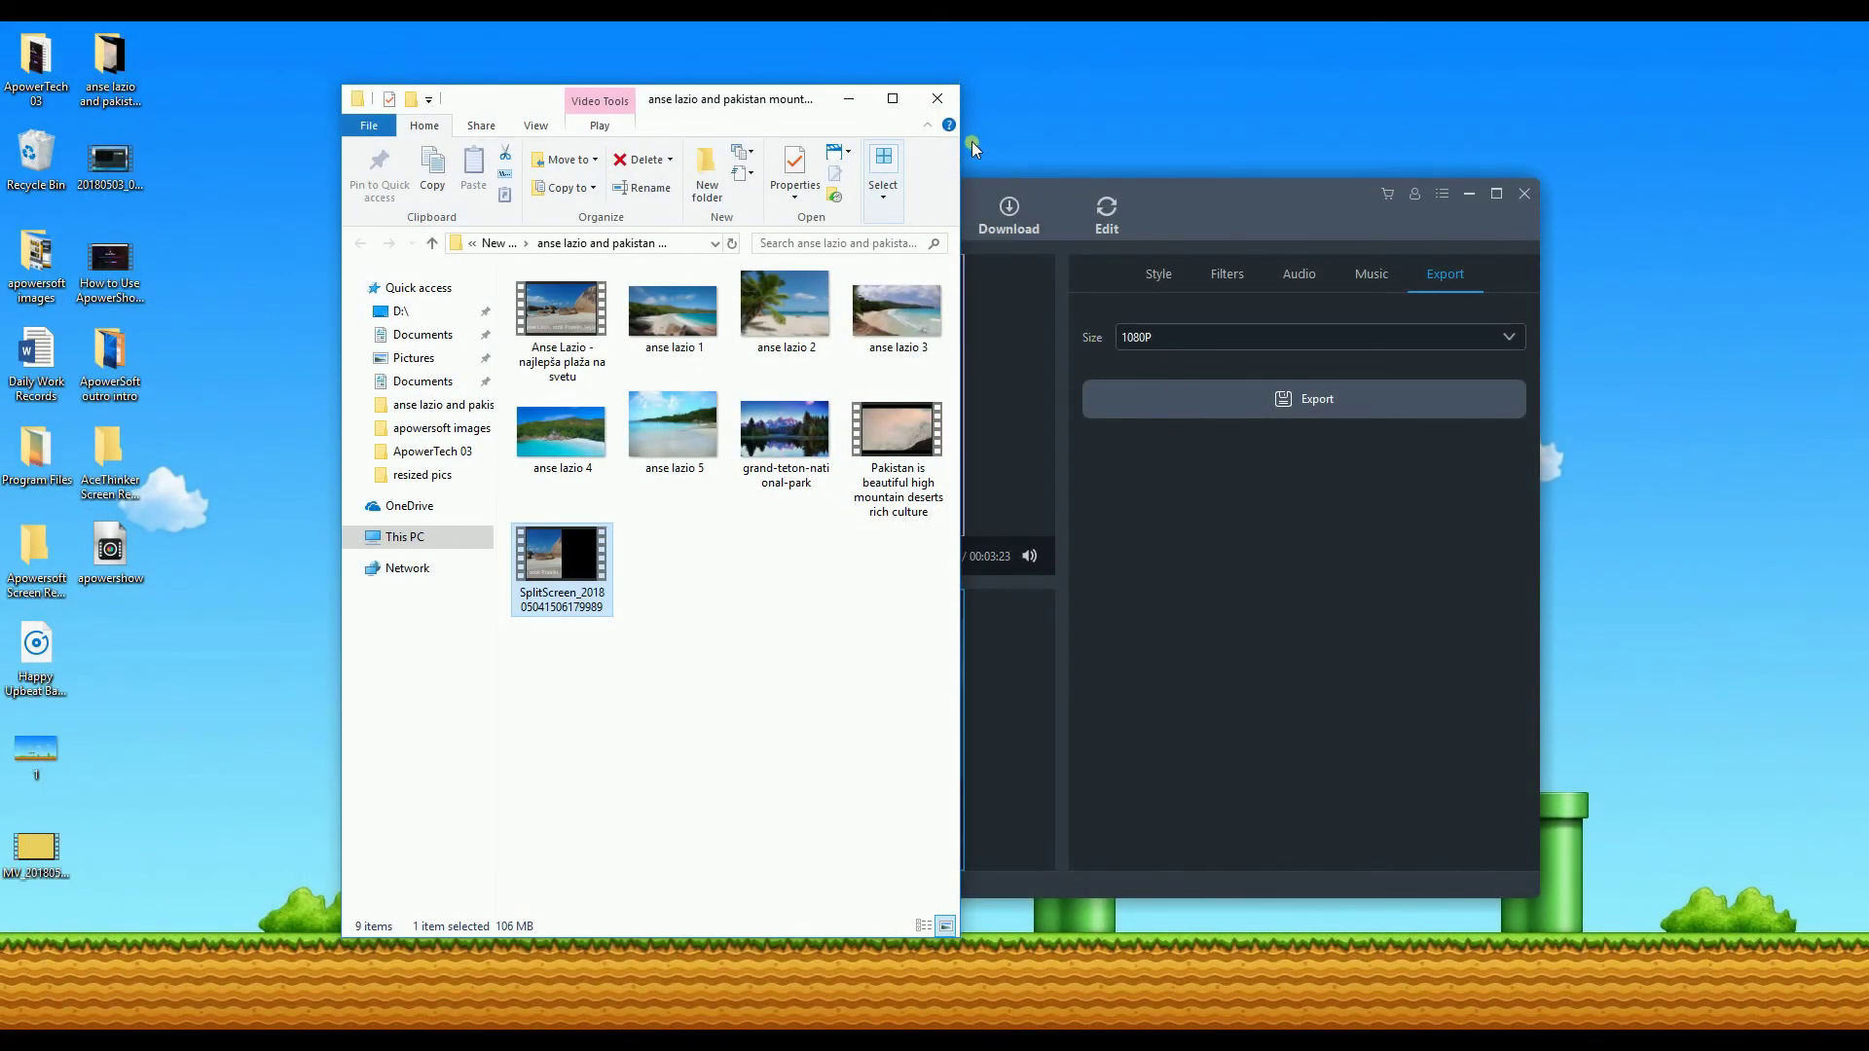
- Close the folder, then view Record's recording modes, Download's video list and Edit's output format list
{"action": "left_click", "coordinate": [940, 99]}
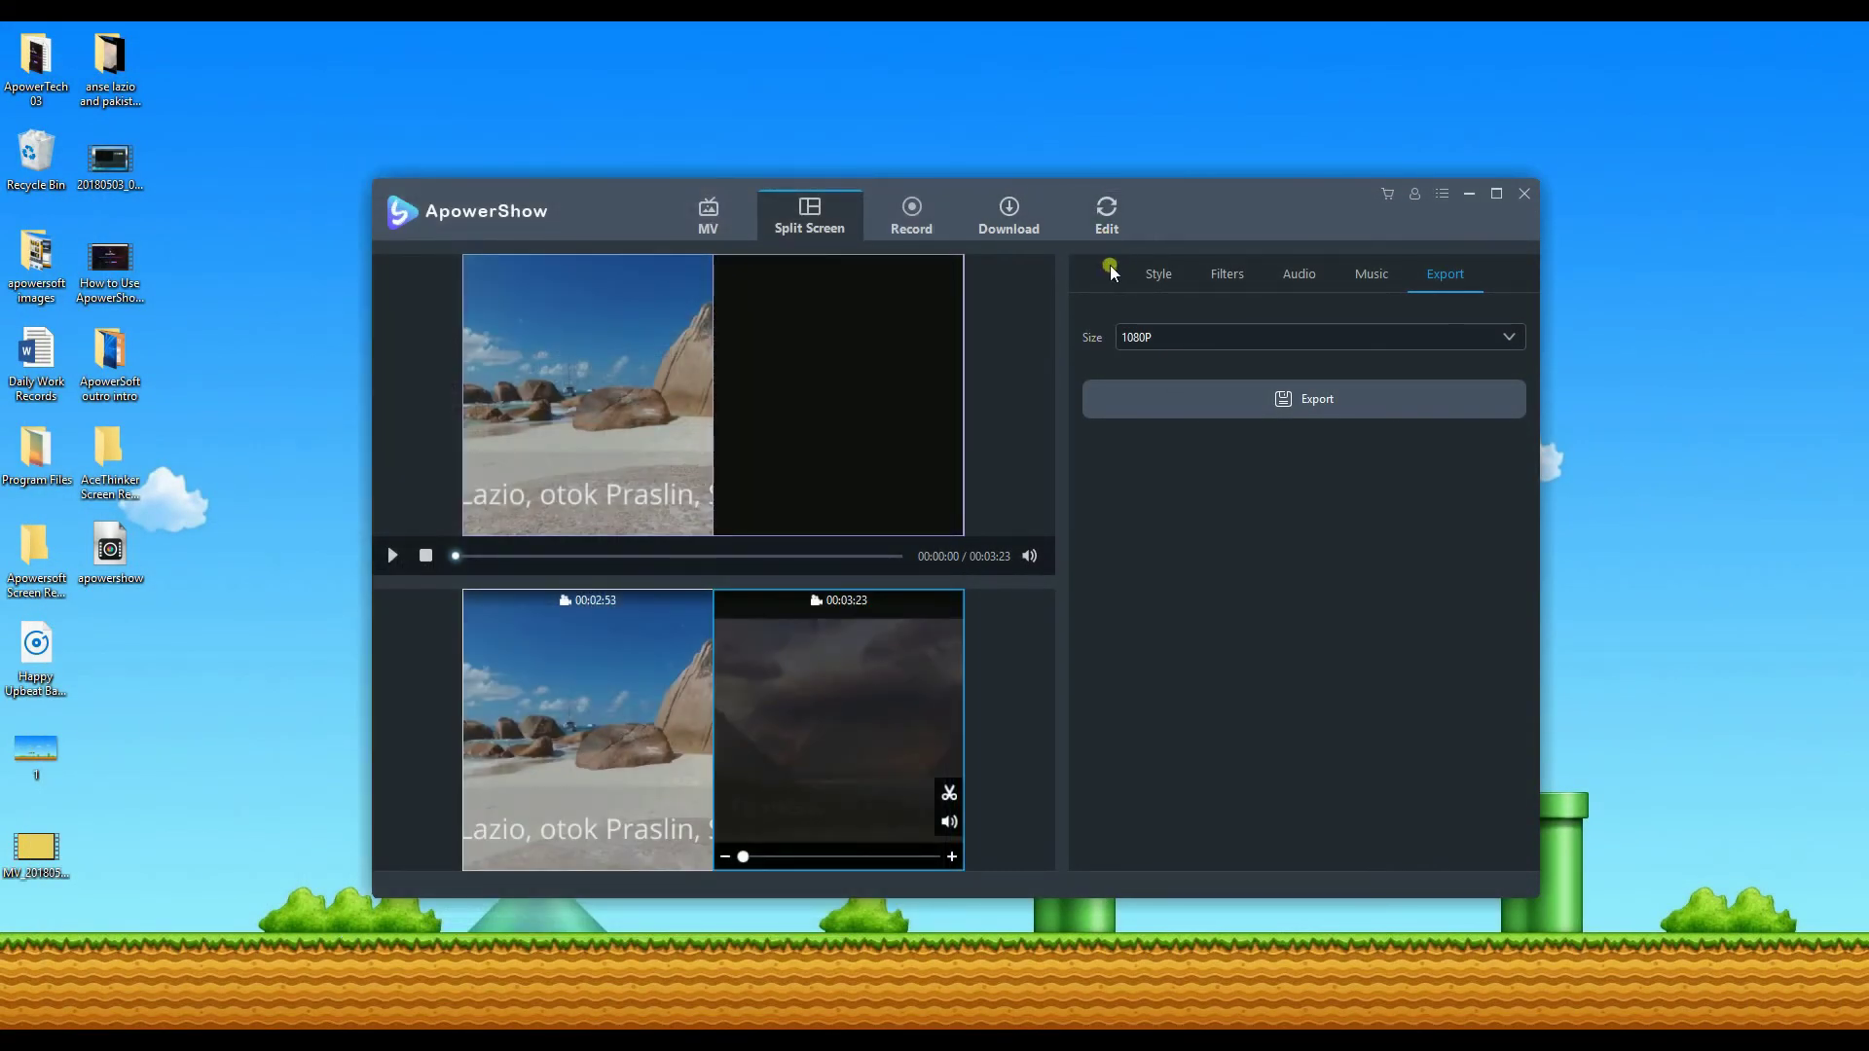
{"action": "left_click", "coordinate": [938, 234]}
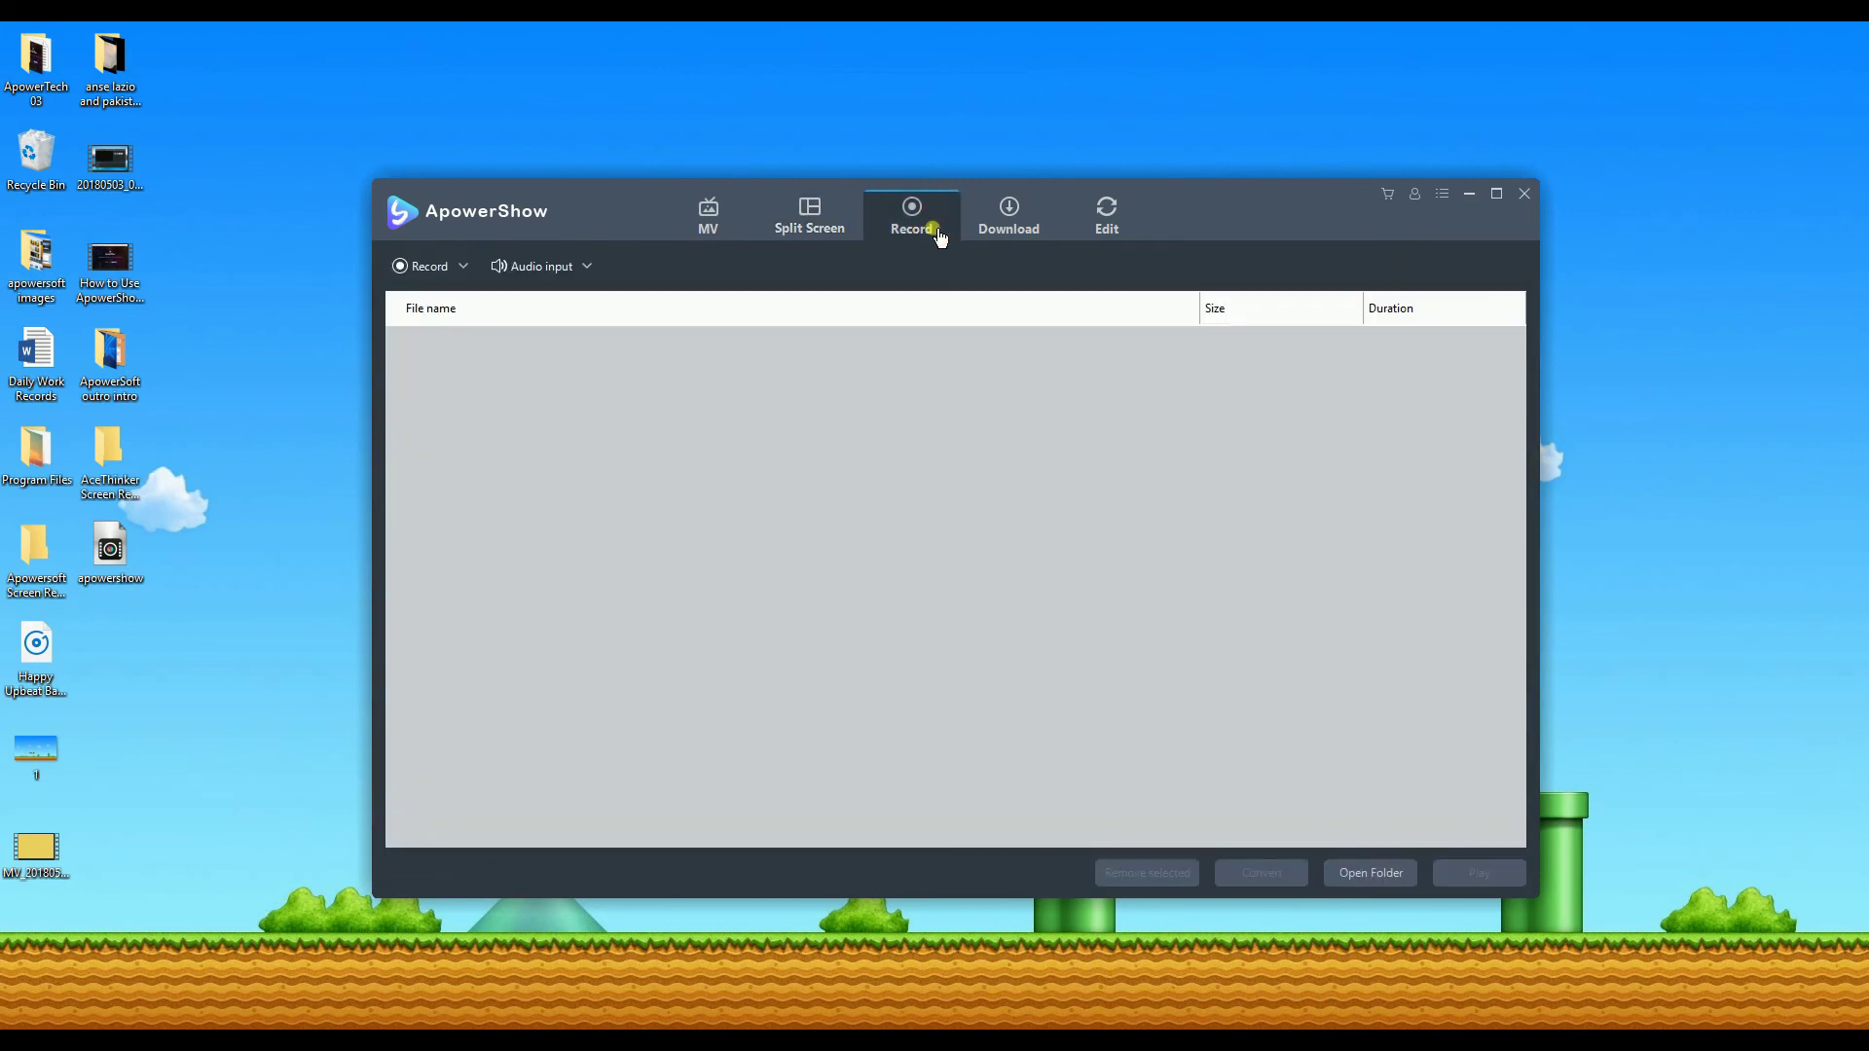
{"action": "left_click", "coordinate": [466, 266]}
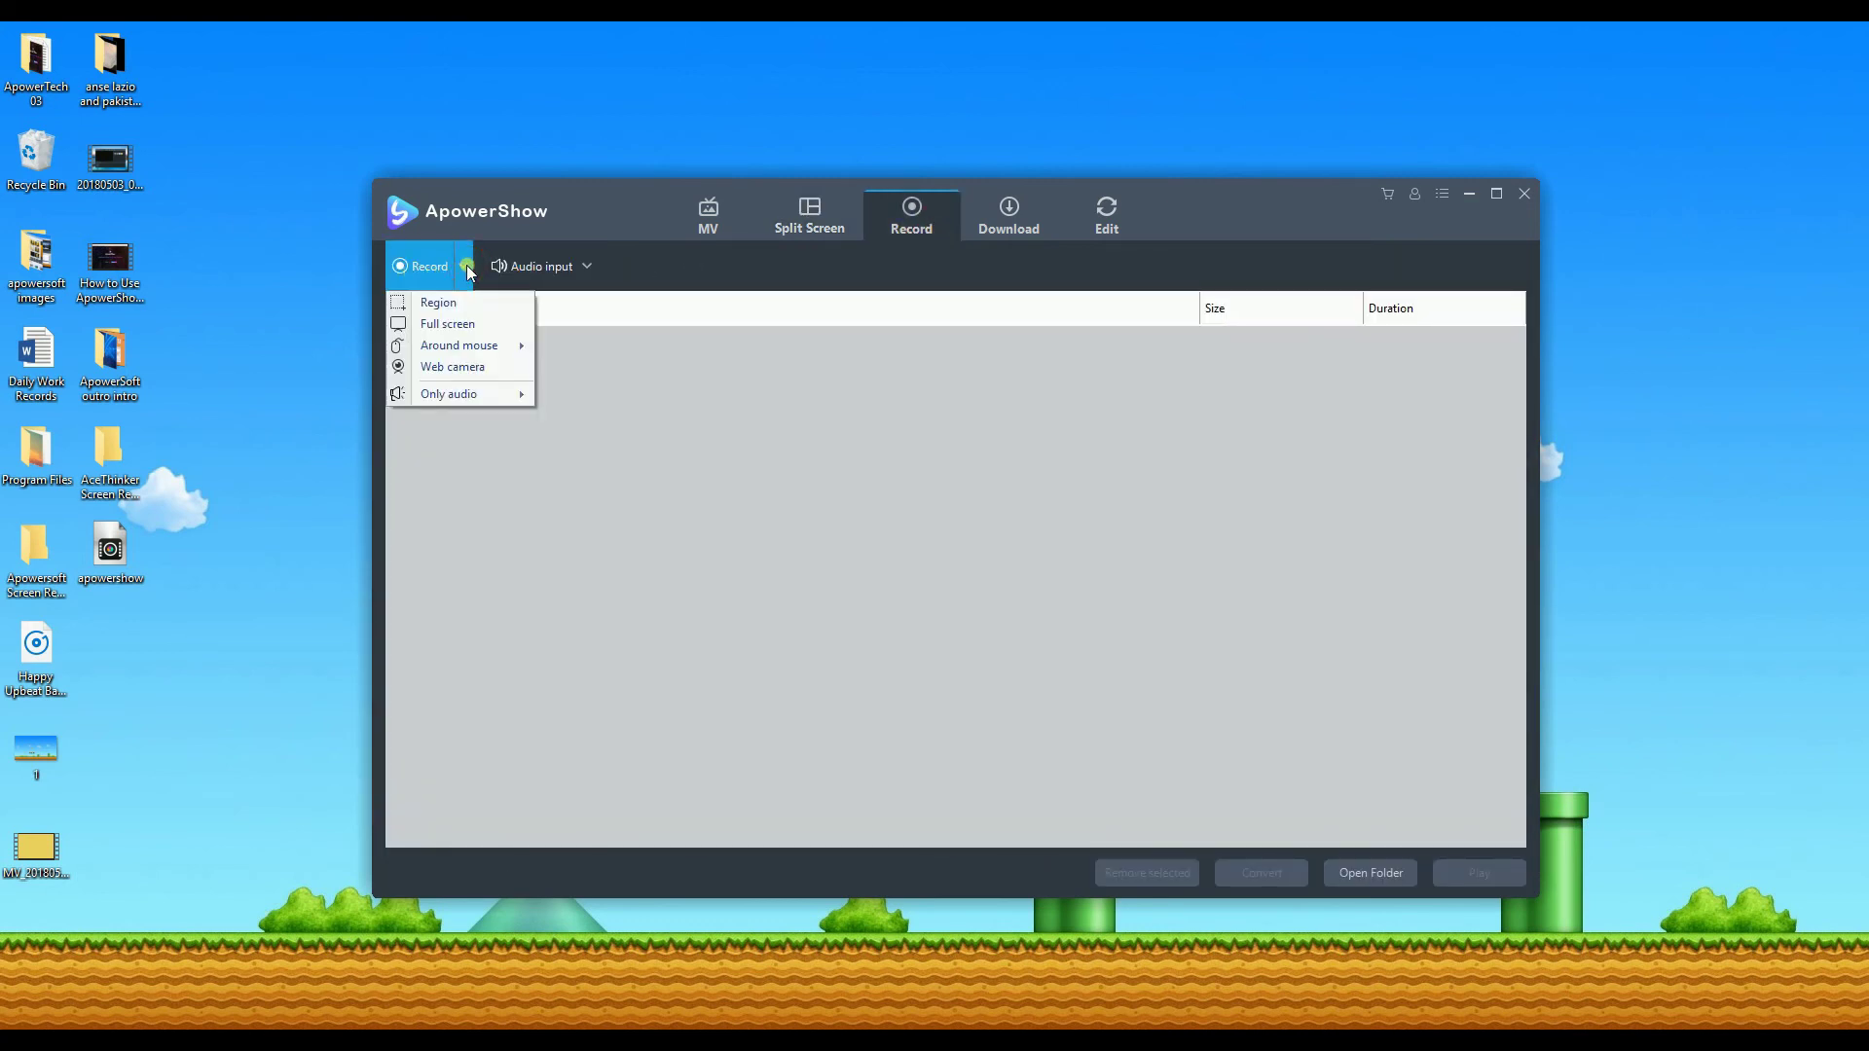
{"action": "left_click", "coordinate": [1041, 224]}
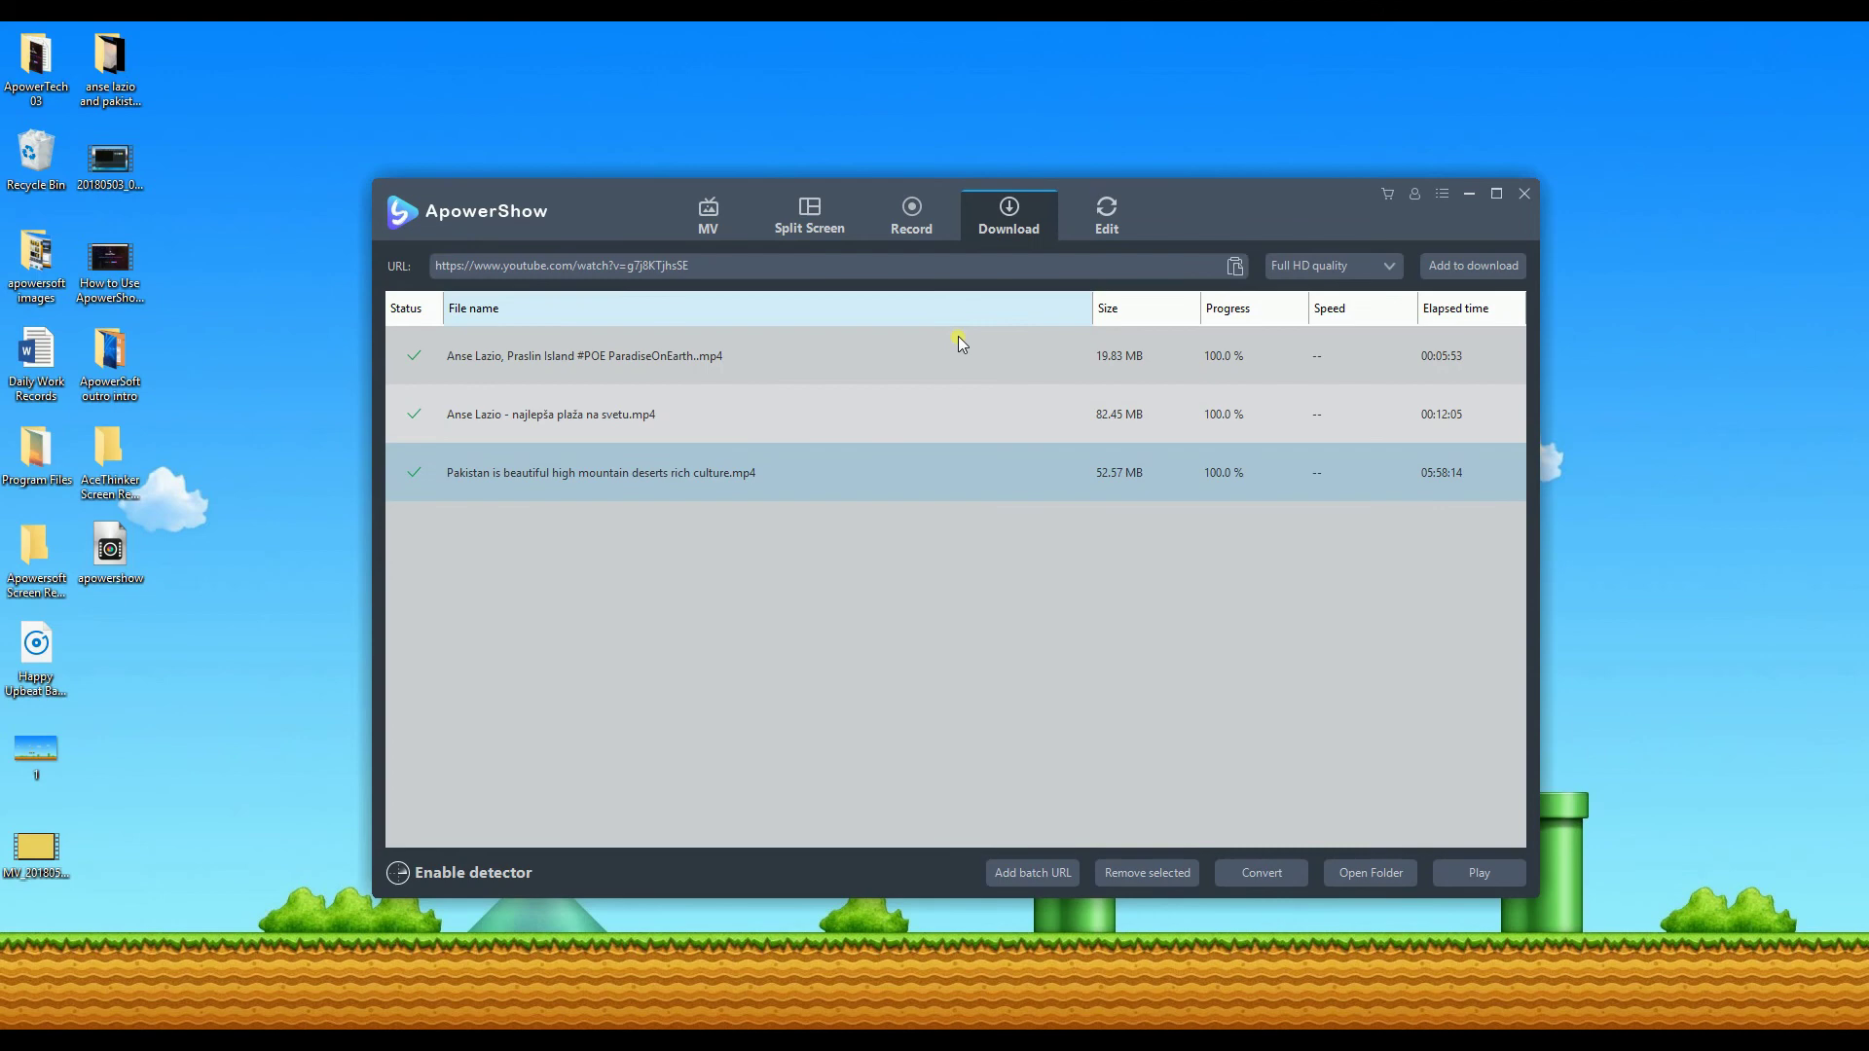
{"action": "left_click", "coordinate": [1081, 233]}
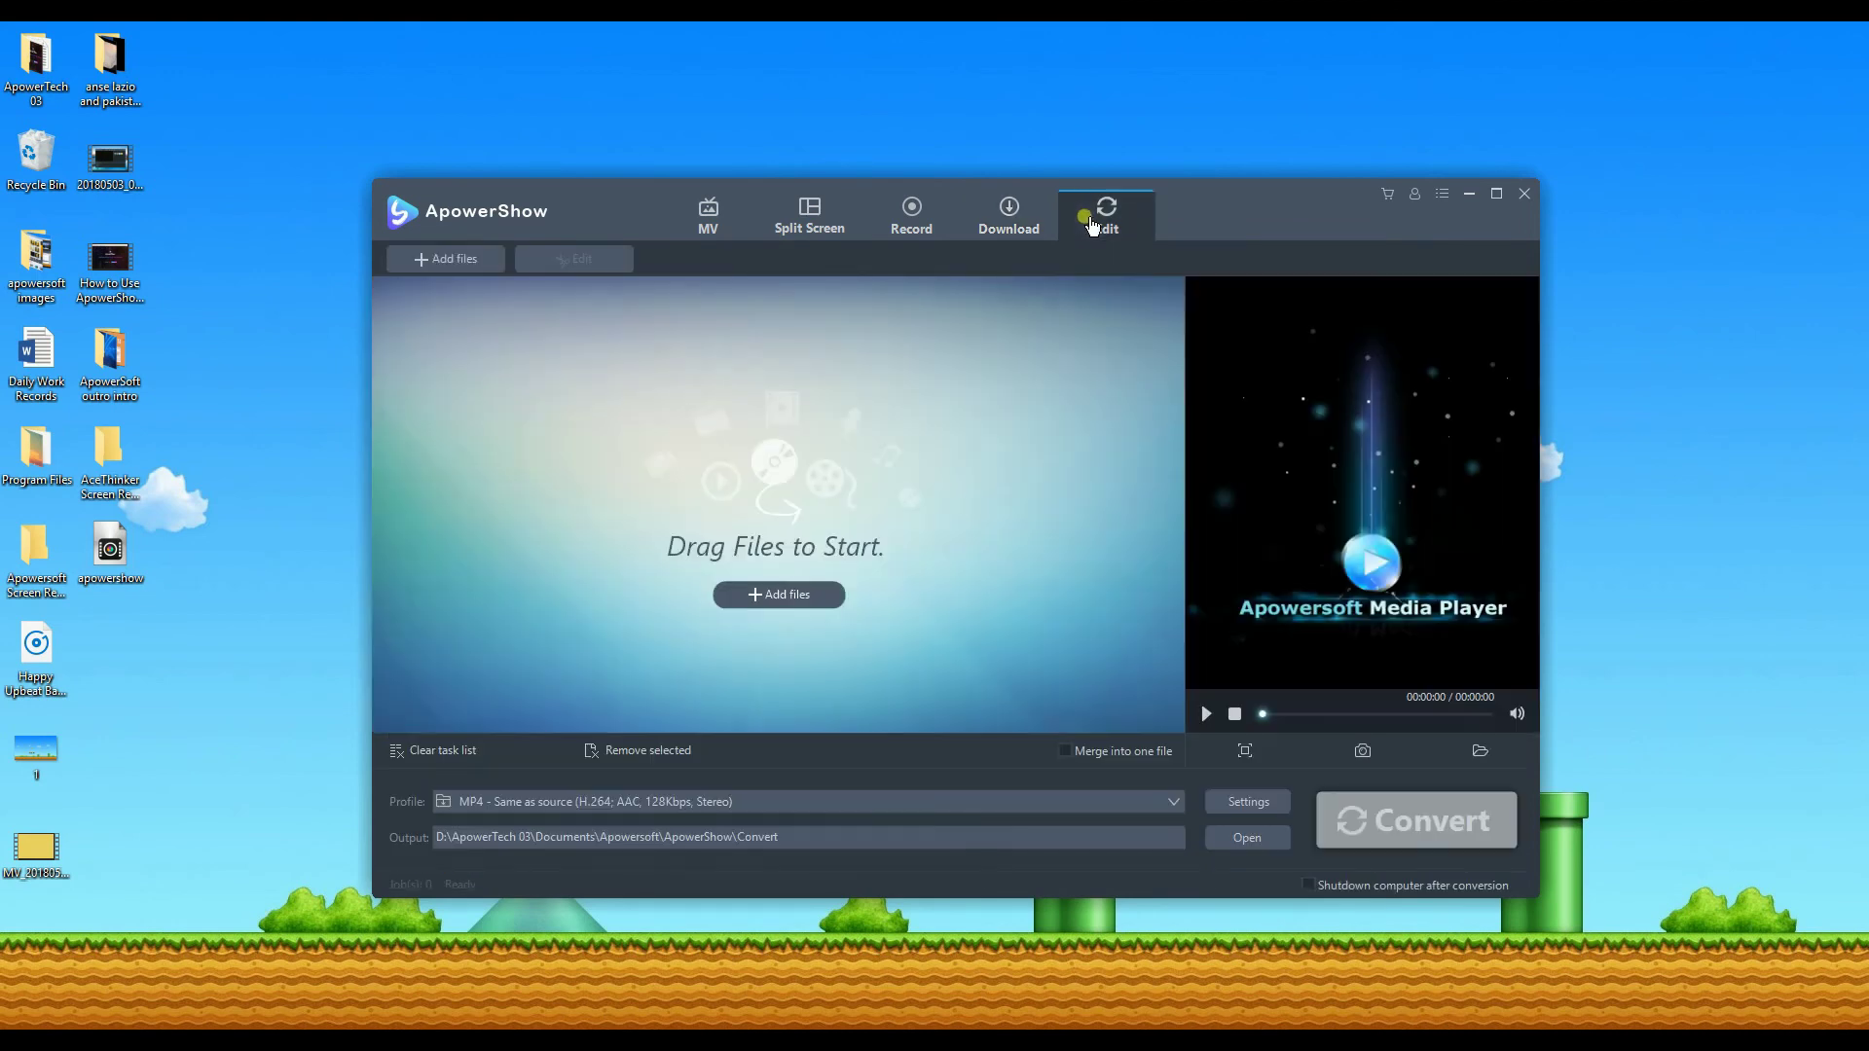
{"action": "left_click", "coordinate": [680, 804]}
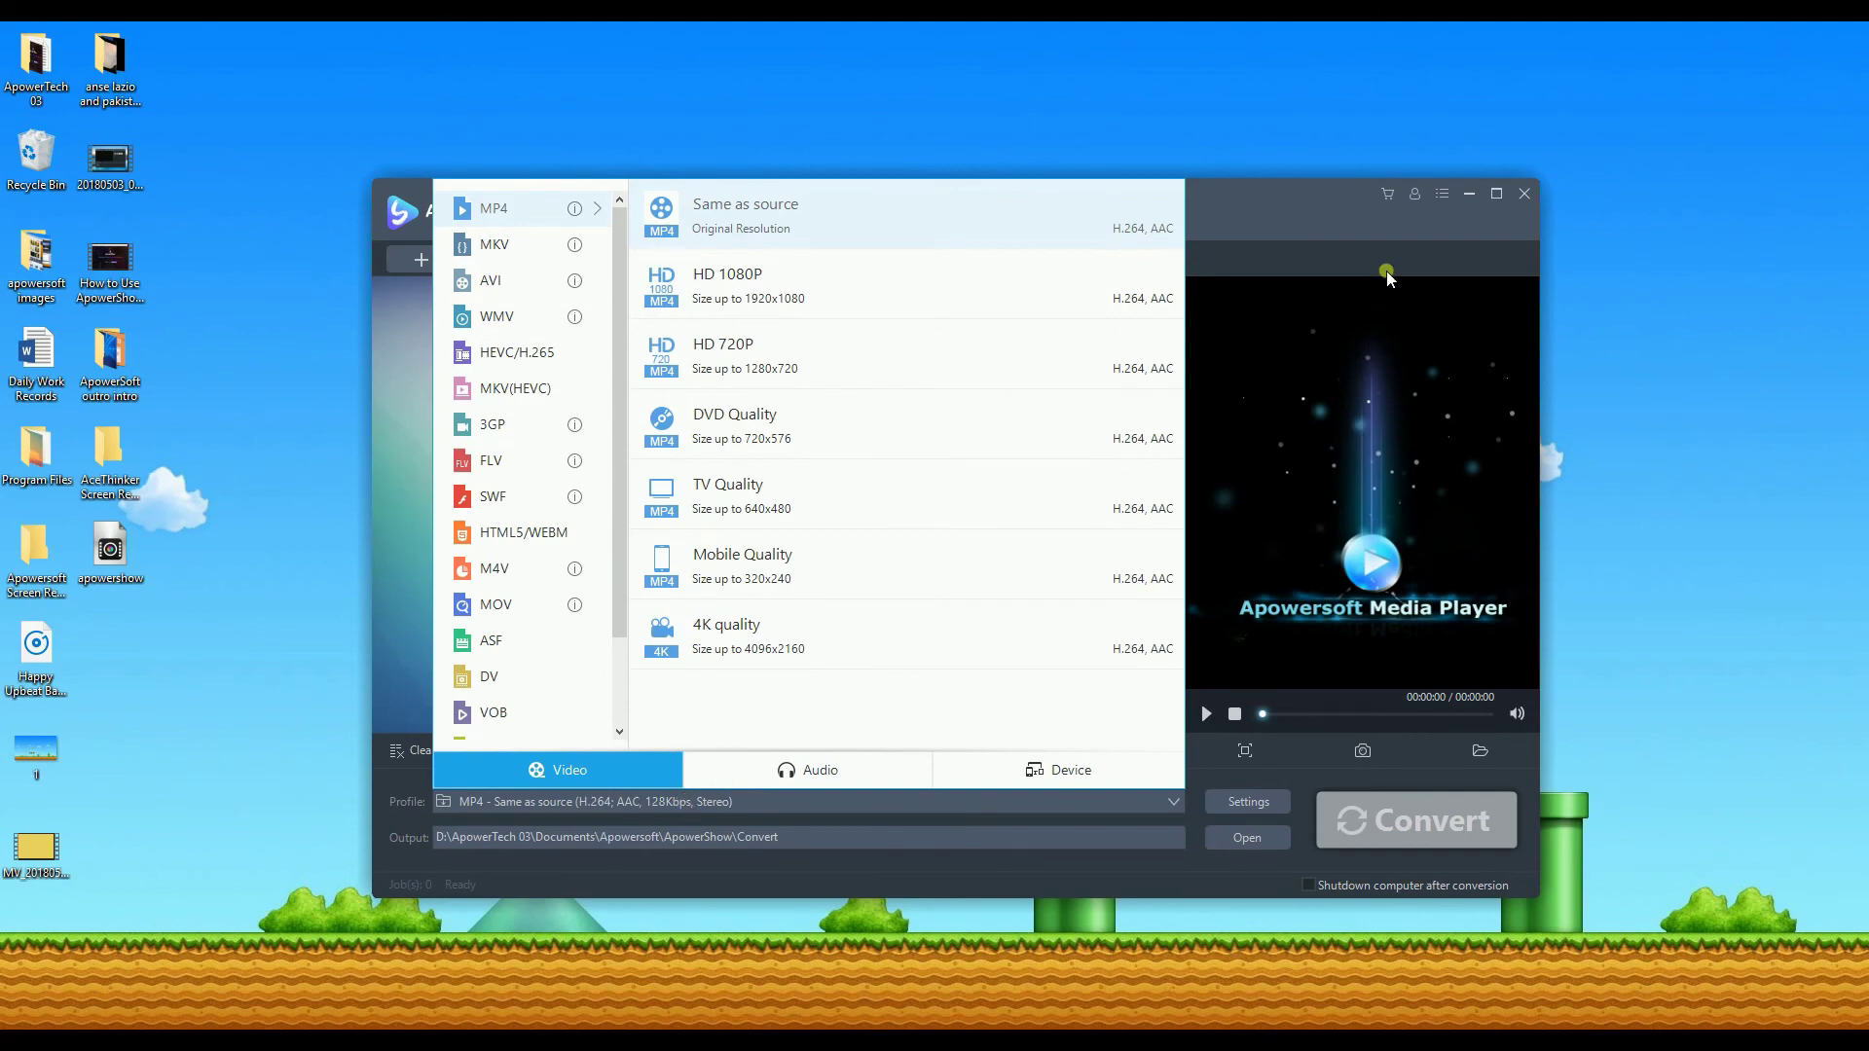